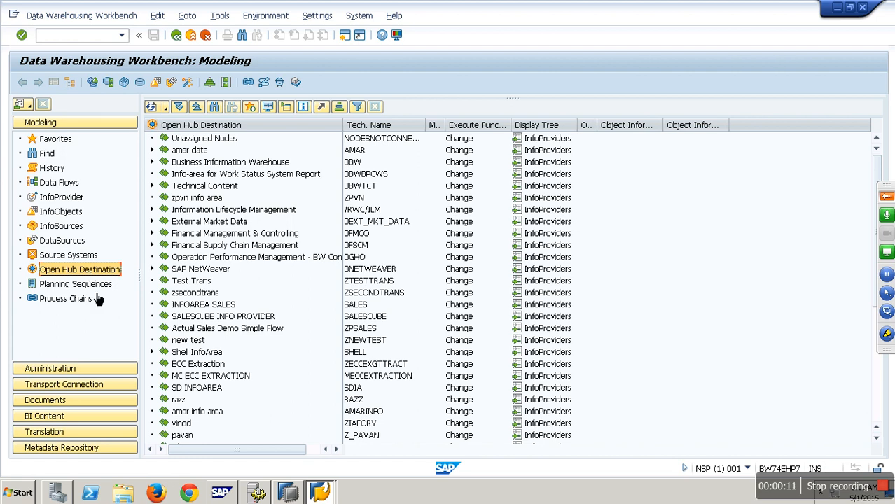
Step: In a new Notepad file, write the heading "- Open Hub Destination:" with a dashed underline and the note "- Retraction" below it
click(18, 493)
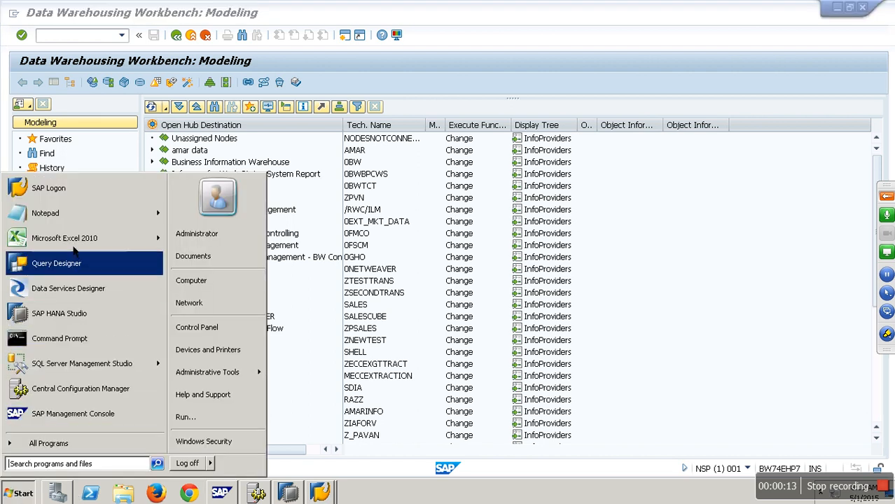
click(63, 217)
text(- )
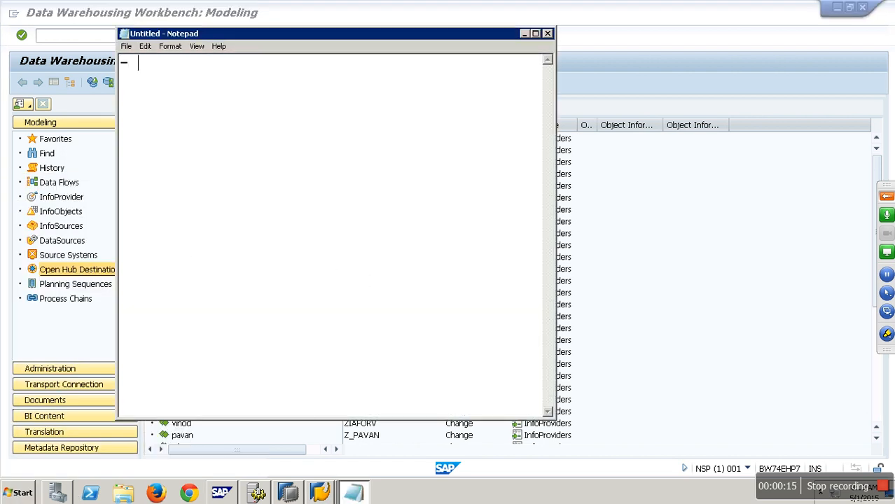
text(Open Hub Desti)
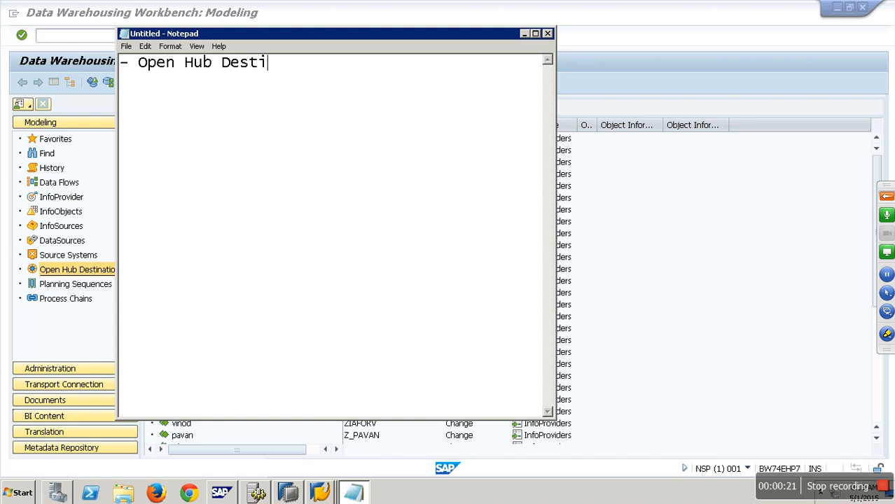
text(nation:)
key(Return)
text(------------------------)
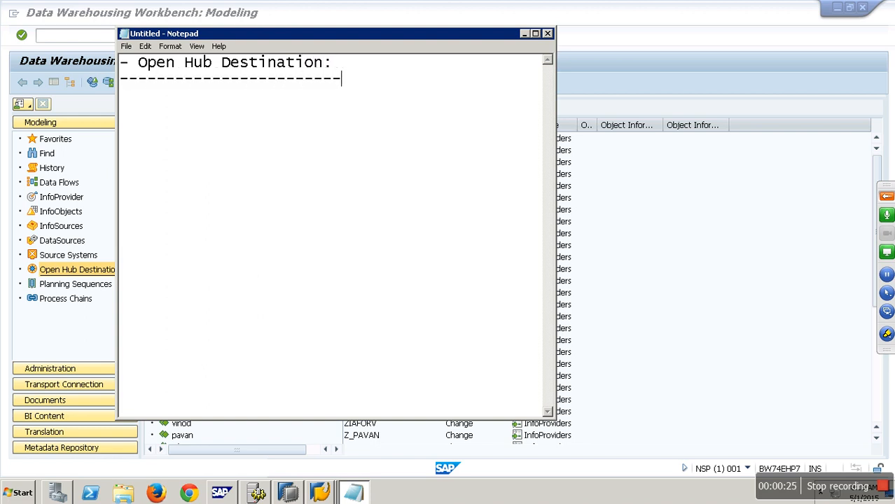
key(Return)
text(- Retraction)
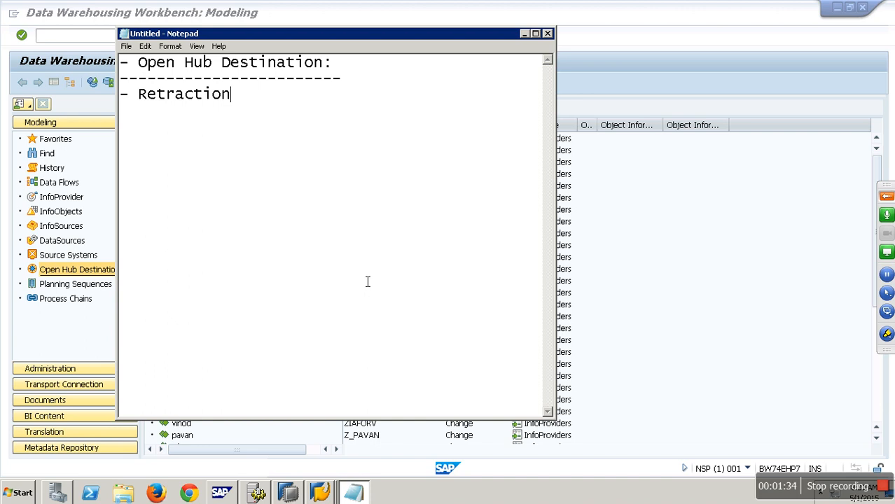
Step: Start the Server Intelligence Agent (BW74EHP7) in Central Configuration Manager and return to the Data Warehousing Workbench
click(635, 106)
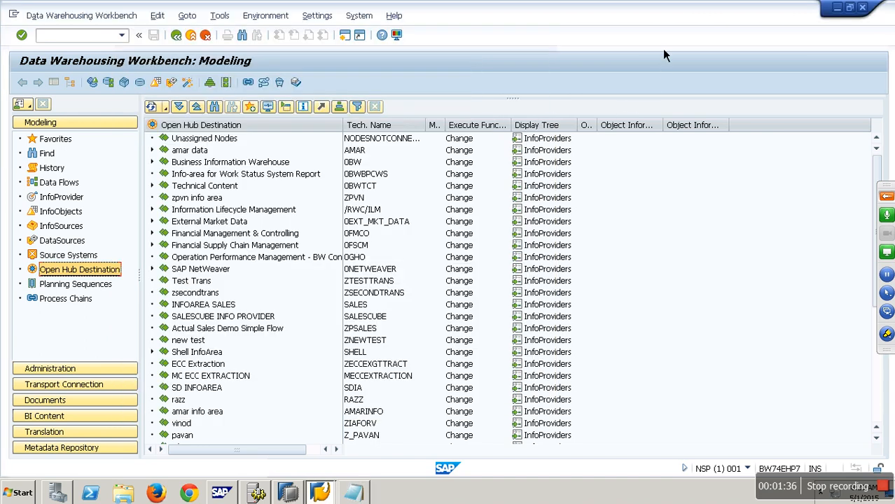
click(257, 493)
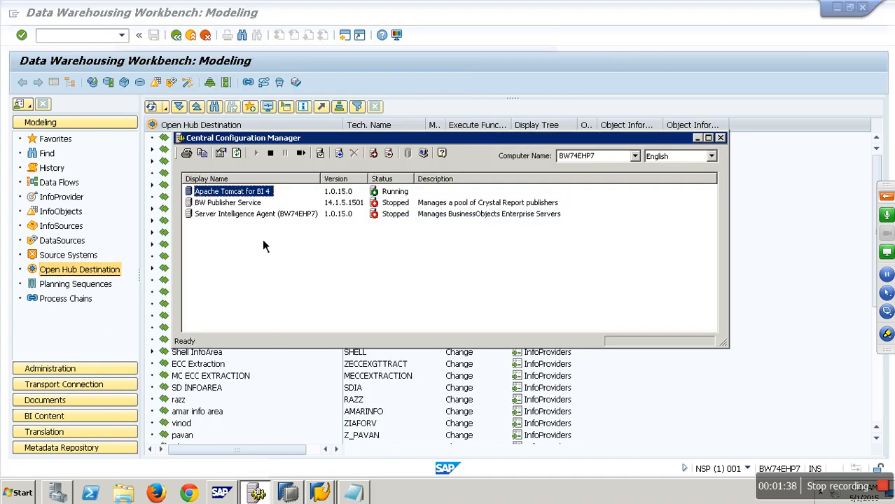
click(257, 214)
click(256, 152)
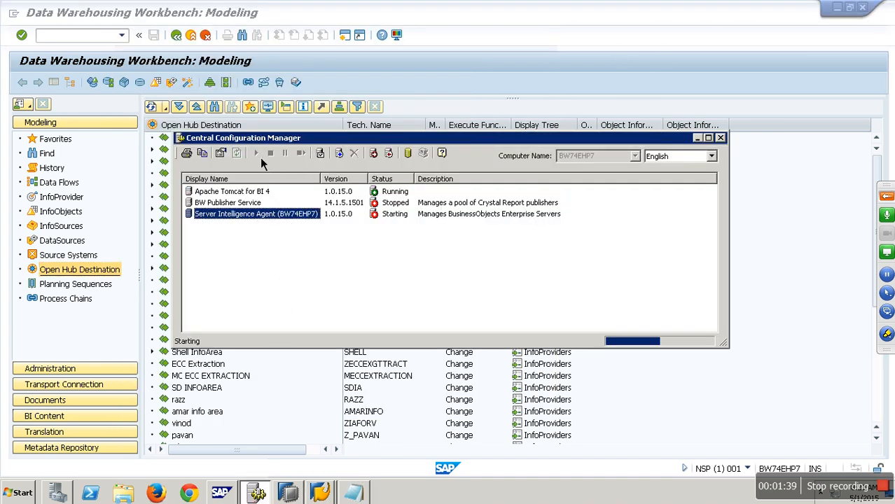
click(688, 62)
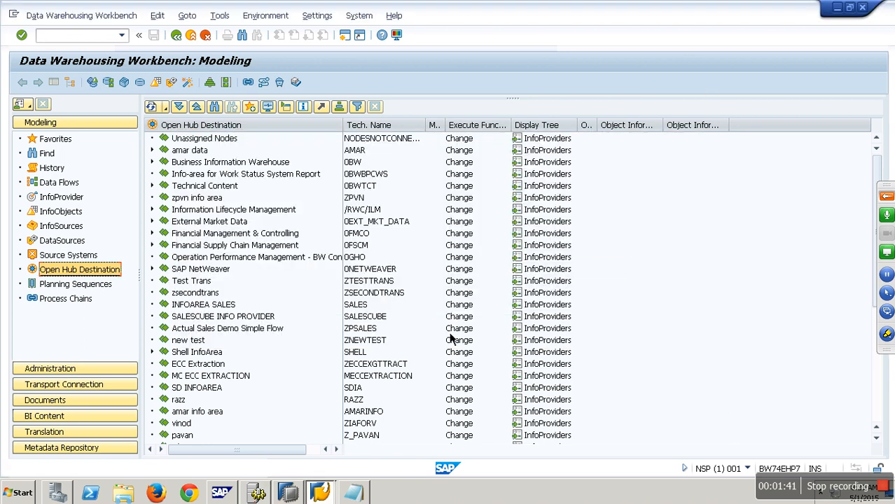
Step: Look up the technical names of the two contract DSOs among the InfoProviders of Data Mart Layer DSOs
click(67, 199)
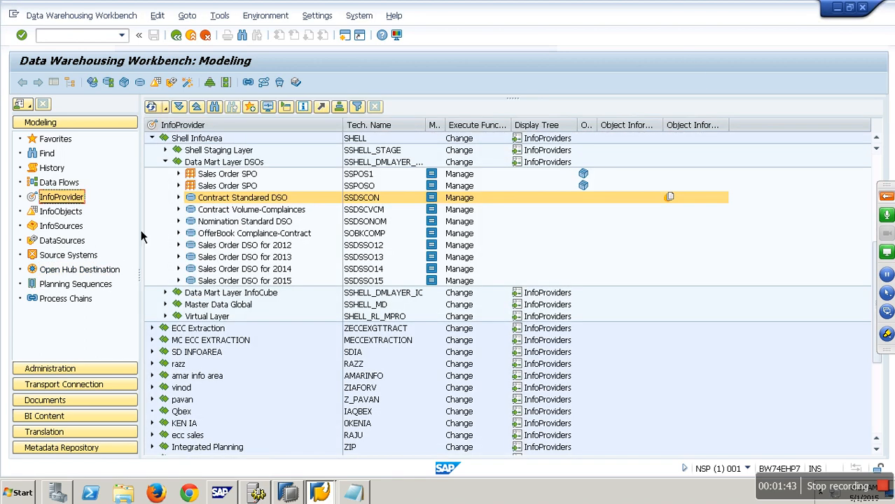
click(359, 200)
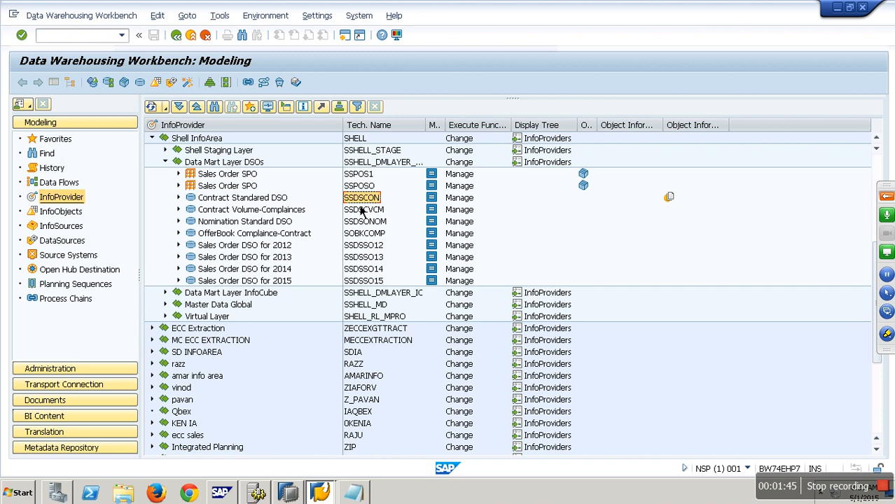
click(364, 215)
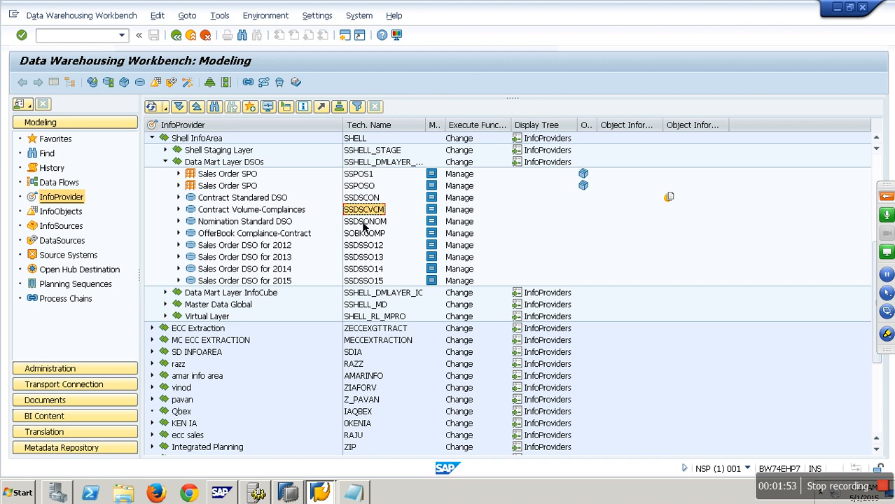
Step: Try to create an open hub destination under the zsecondtrans InfoArea
click(76, 271)
right_click(205, 300)
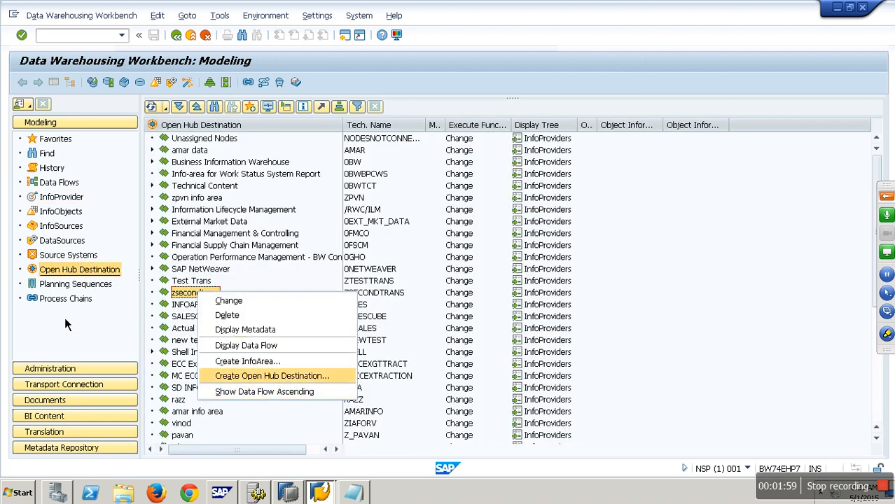
click(263, 376)
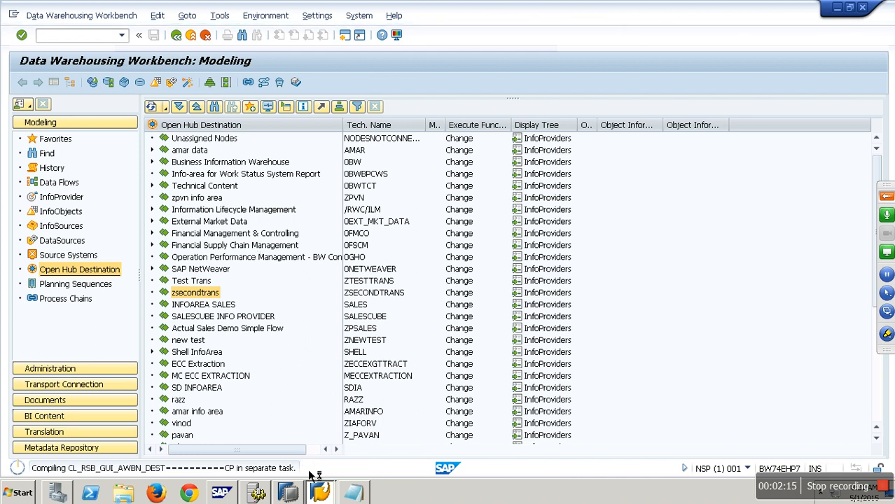
Step: Log on to the BW74JAVA system from SAP Logon with the user name and account password, and dismiss the license information
mouse_move(324, 494)
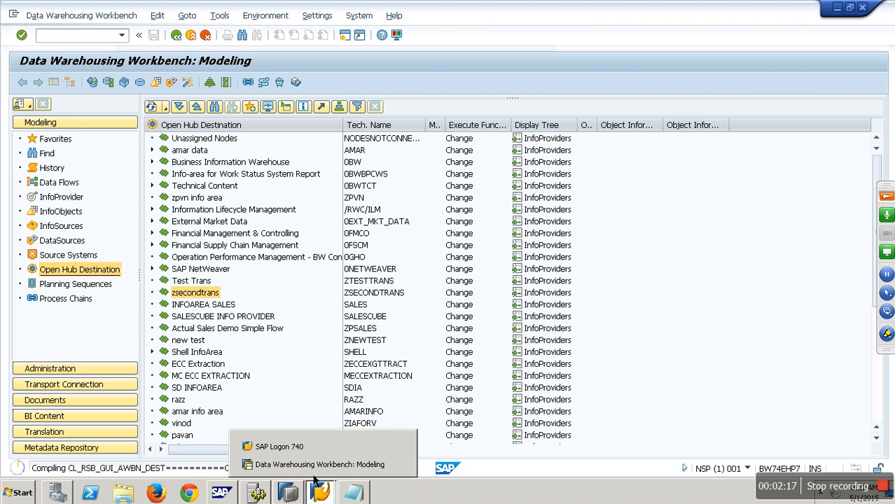
click(287, 447)
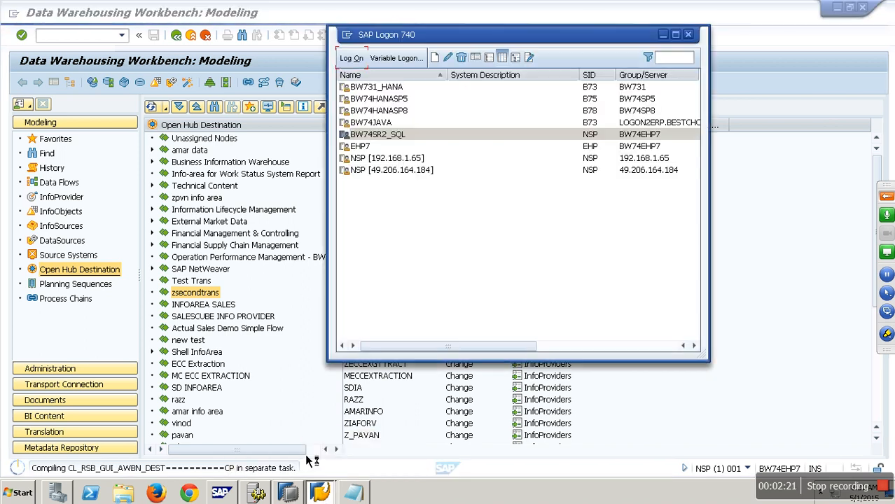
click(373, 122)
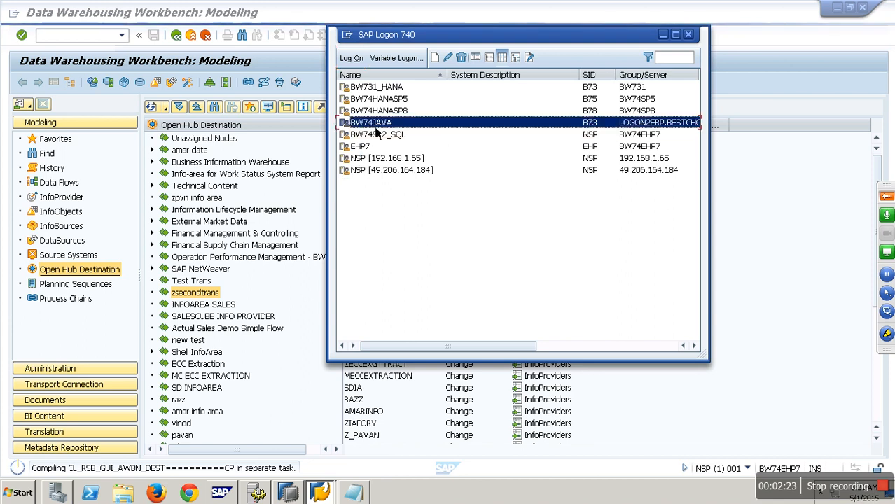
click(351, 58)
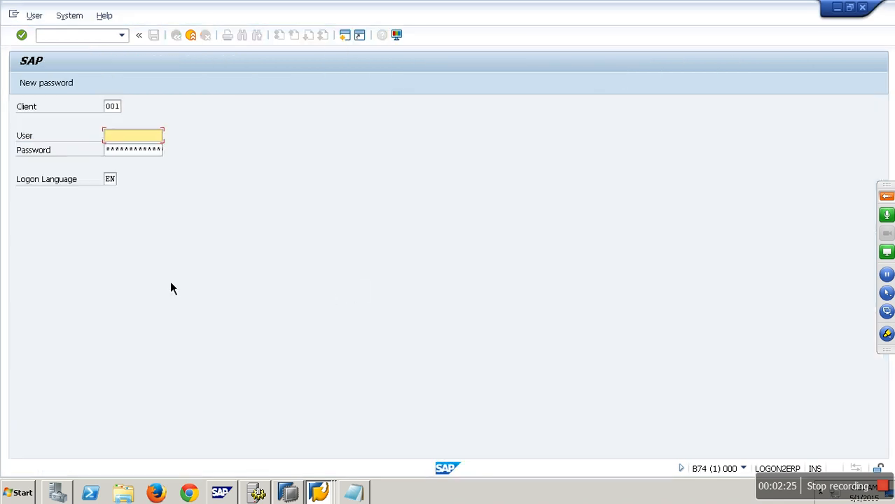
text(sapuser)
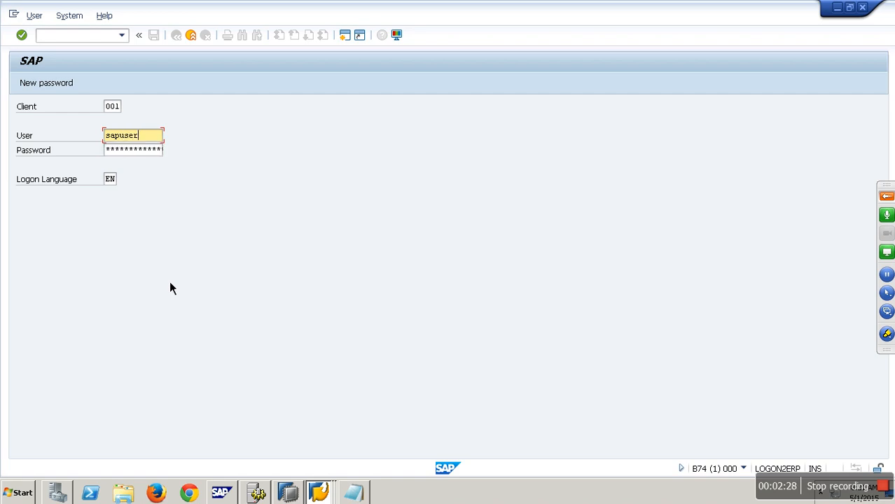
key(Tab)
text(******)
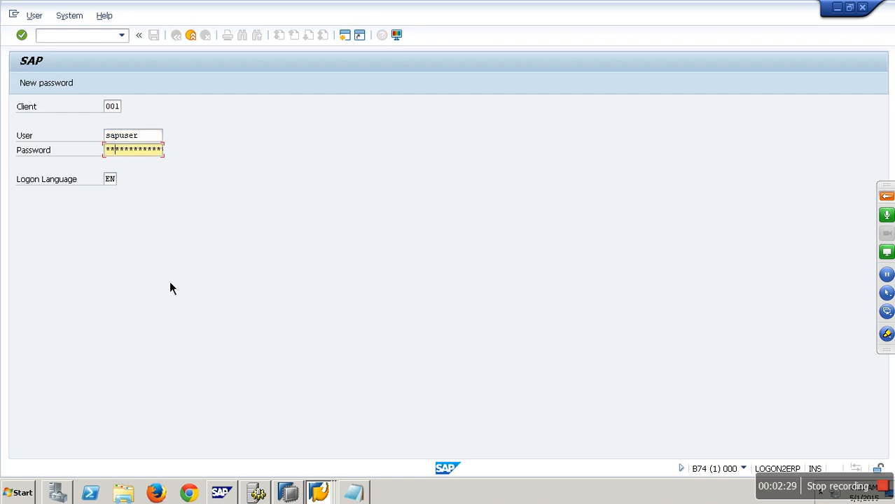
text(**)
key(Return)
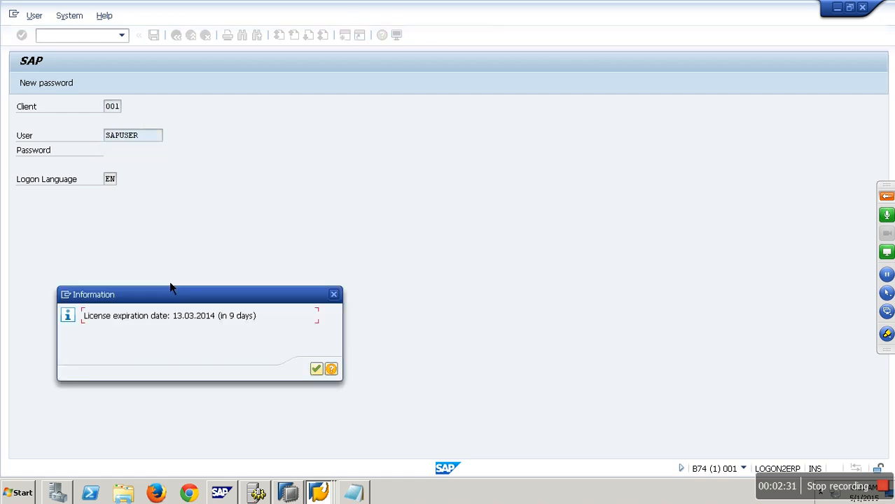
key(Return)
Step: Run transaction rsa1 and display the Open Hub Destination tree
text(rsa1)
key(Return)
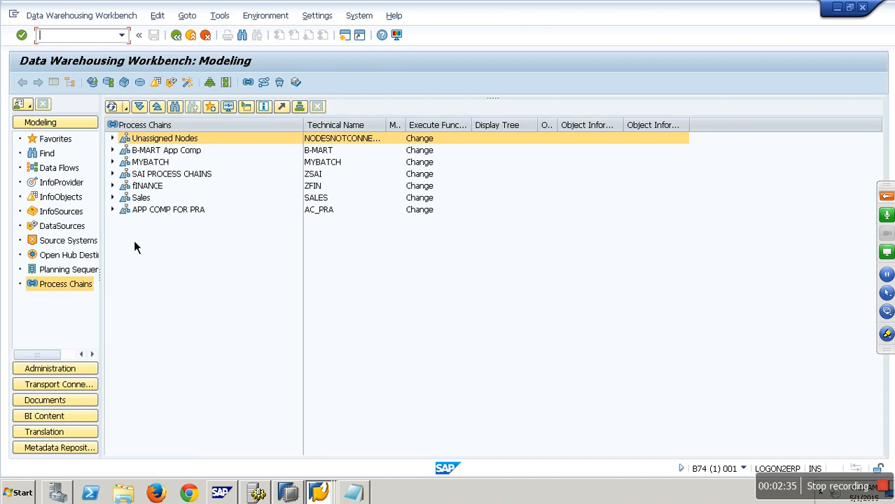
click(68, 255)
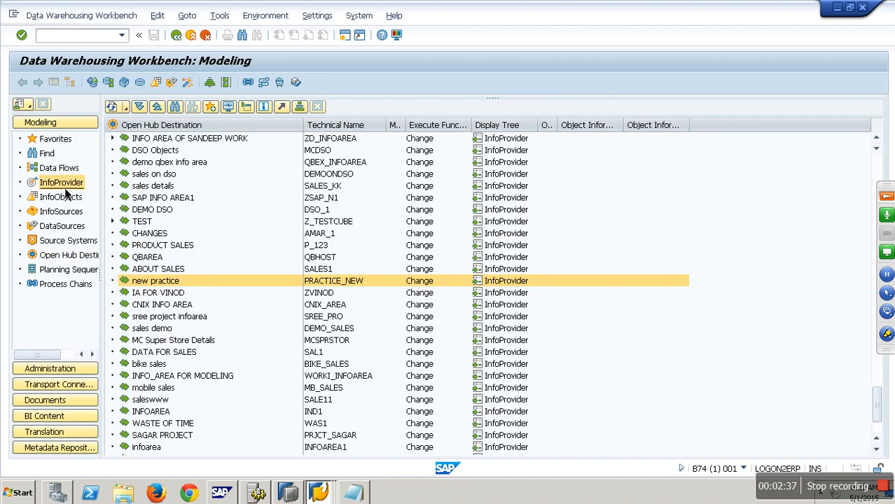
Step: Look up the technical name of the Demo COPA Cube in the ECC InfoArea of the InfoProvider tree
click(63, 185)
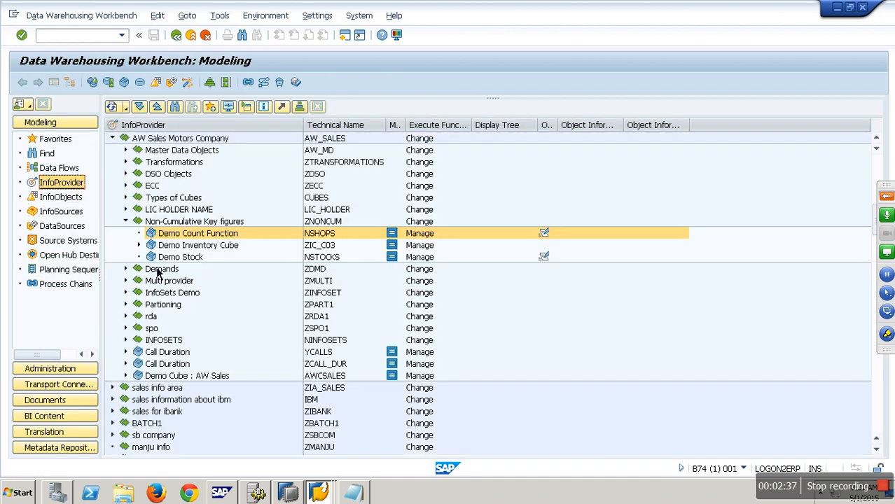
click(127, 221)
click(126, 186)
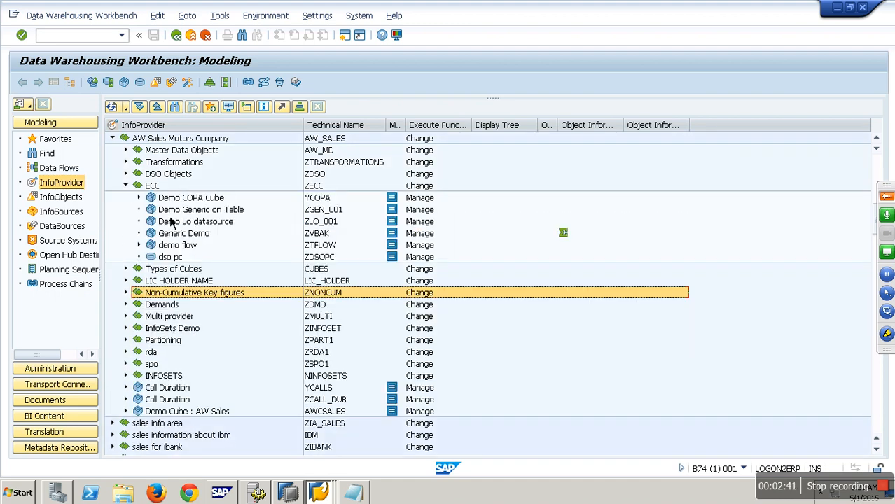
click(327, 202)
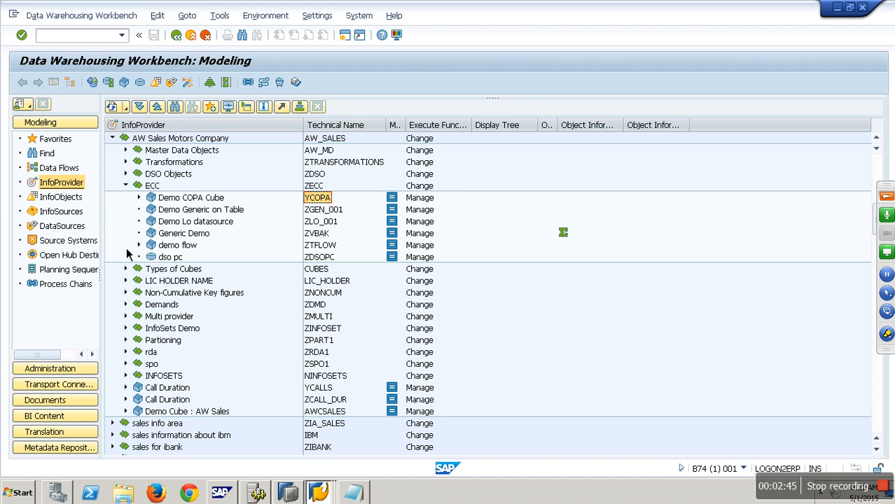
Step: Try to create open hub destination zopenhub001 under the new practice InfoArea, with description "Flat file Local" and template object type InfoCube
click(80, 256)
right_click(169, 283)
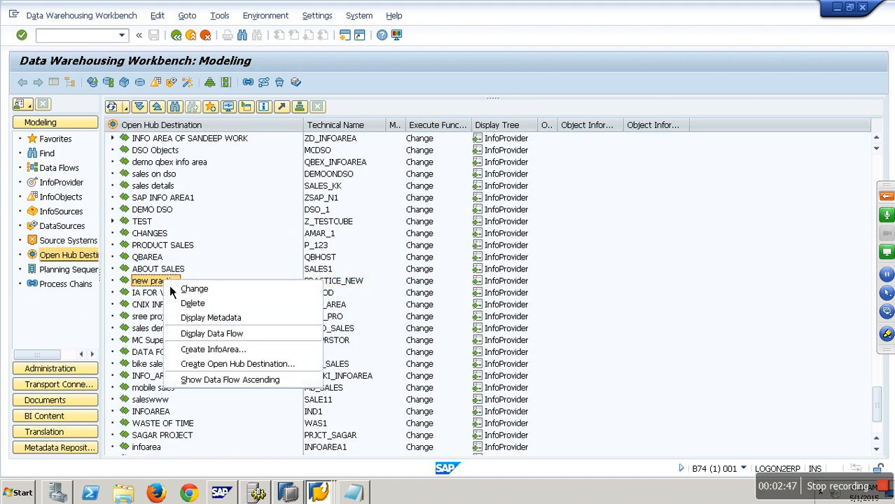
click(239, 365)
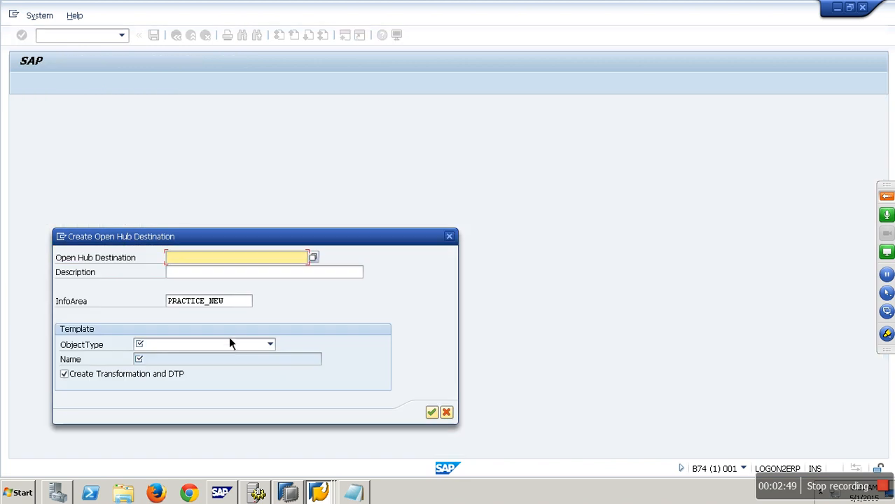
text(z)
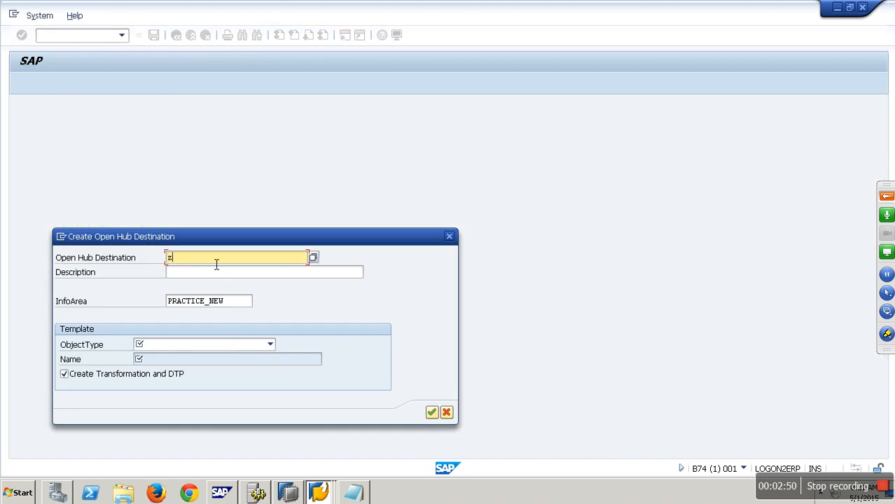
text(openhub001)
key(Tab)
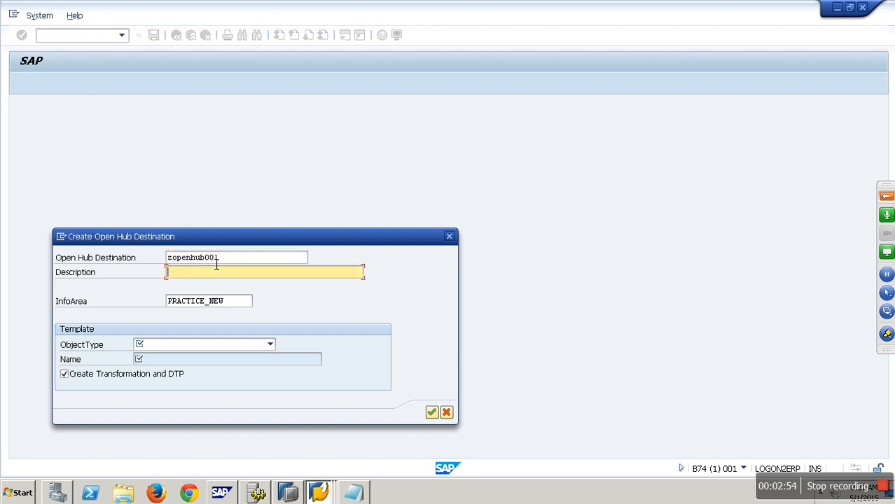
text(Flat file Local)
click(266, 345)
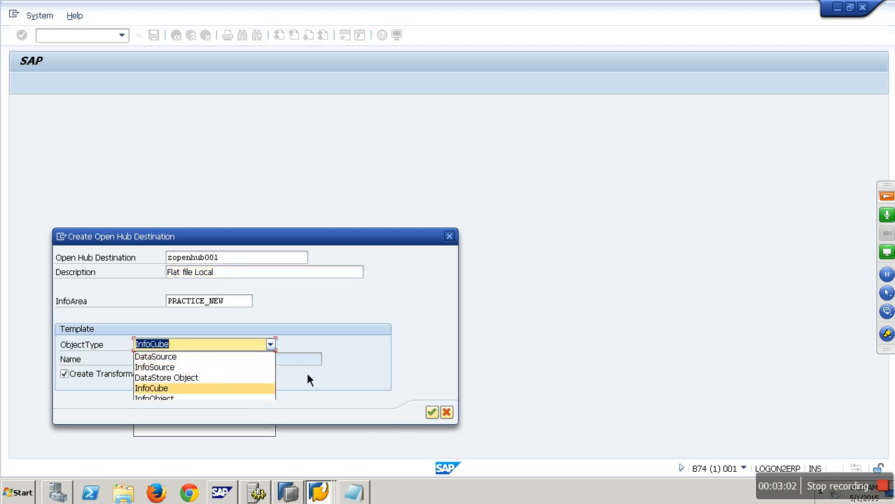
key(Return)
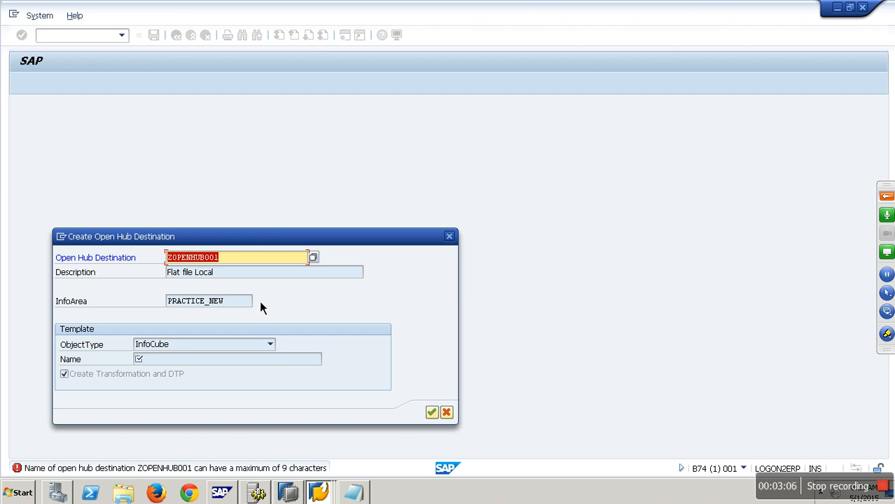
Step: Shorten the open hub destination name to ZOPEN001 and submit it
click(210, 260)
key(BackSpace)
key(BackSpace)
key(BackSpace)
key(Return)
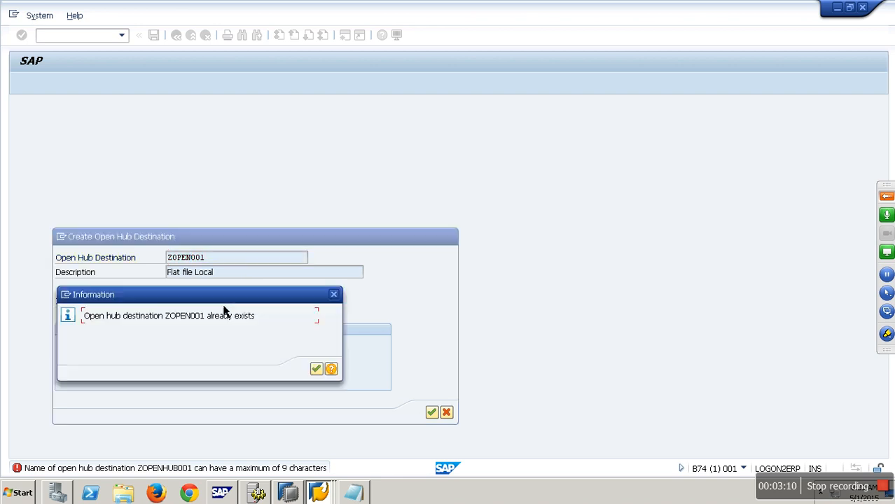
Step: Change the open hub destination name to yOPEN001 and enter YCOPA as the template InfoCube name
click(323, 371)
click(175, 259)
key(BackSpace)
text(y)
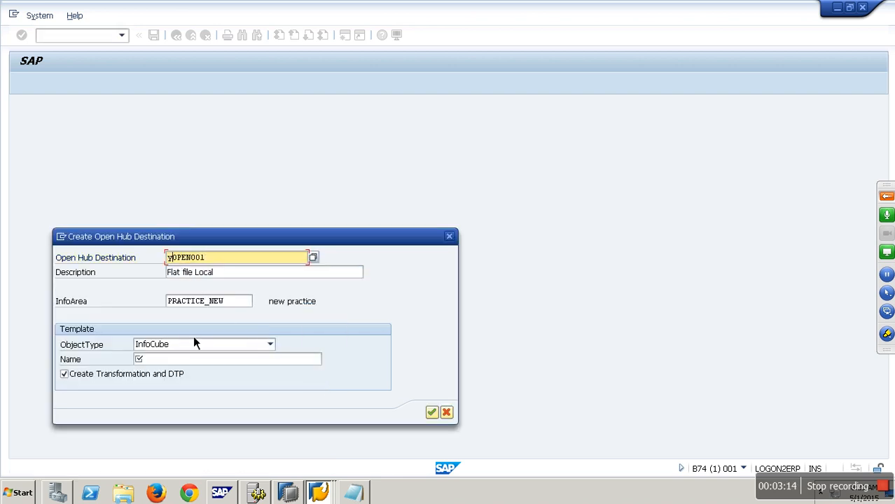
click(199, 360)
text(YCOPA)
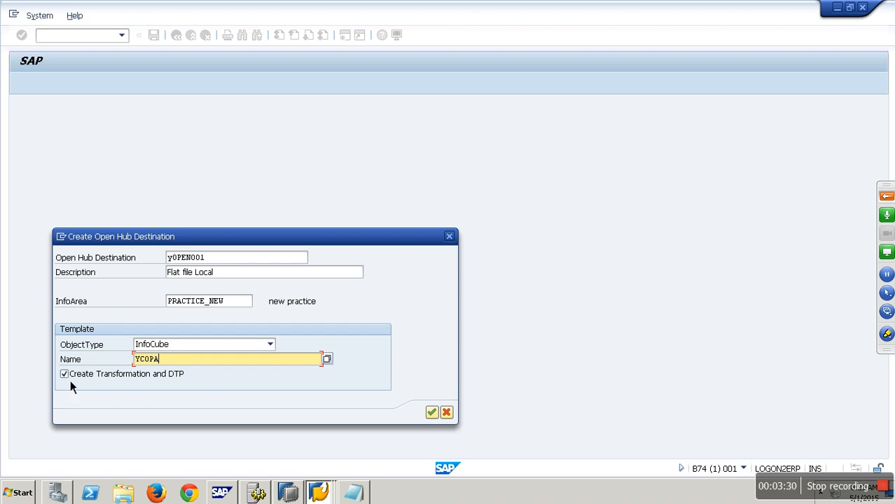
Step: Confirm the creation of the open hub destination, and show its field definitions with the navigation trees hidden
click(129, 380)
click(433, 416)
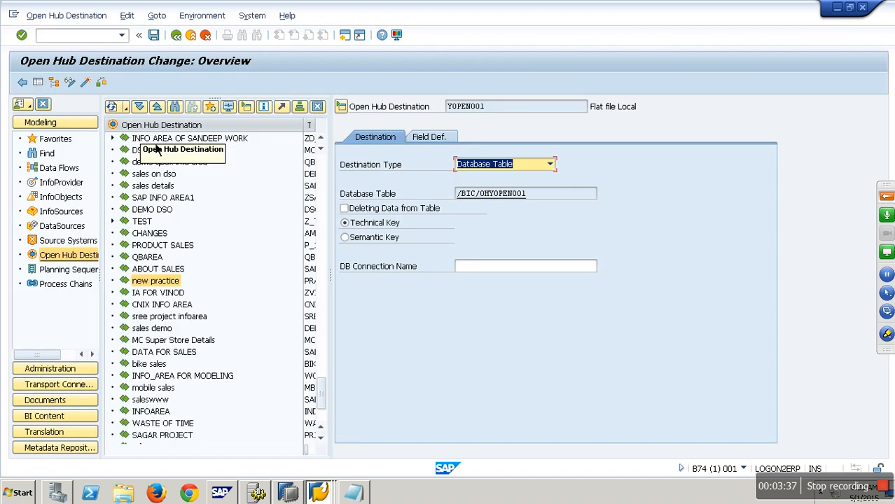
click(40, 85)
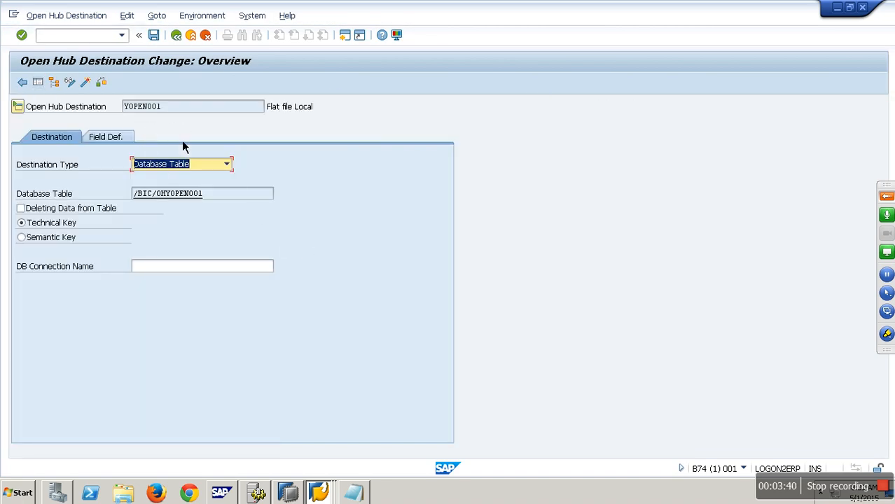
click(114, 141)
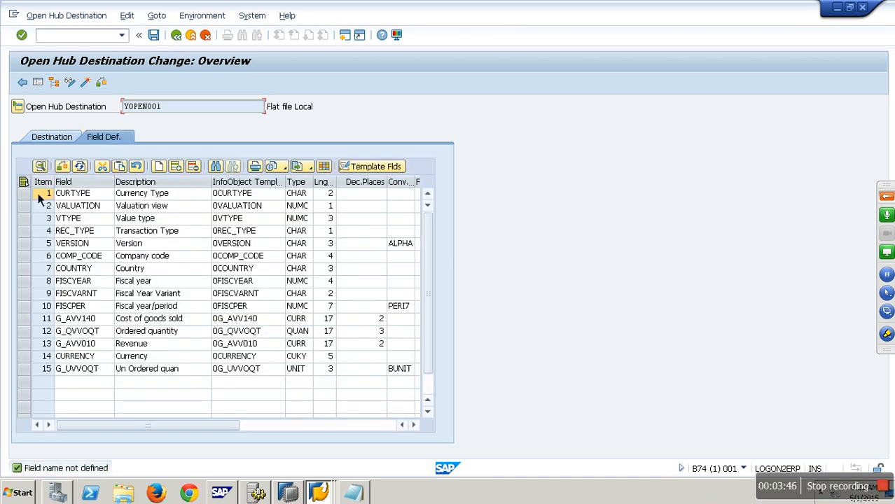
Step: Set the destination type to Third-Party Tool and place the cursor in the RFC destination
click(55, 143)
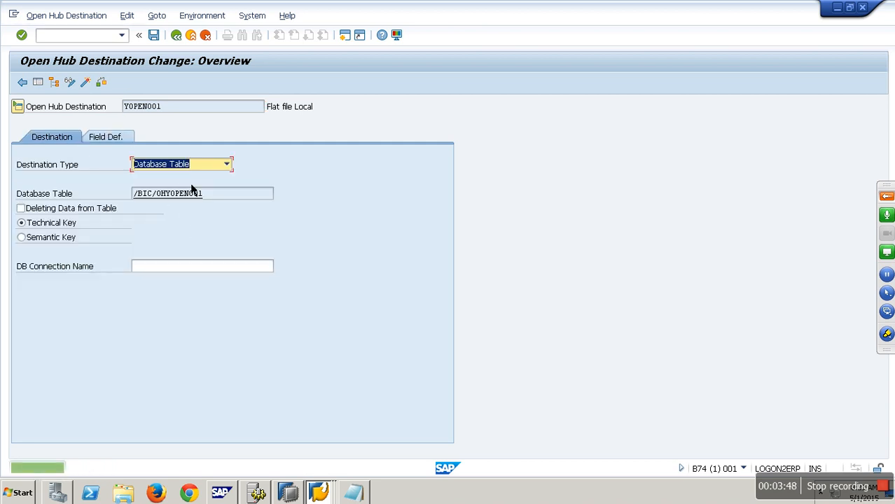
click(229, 166)
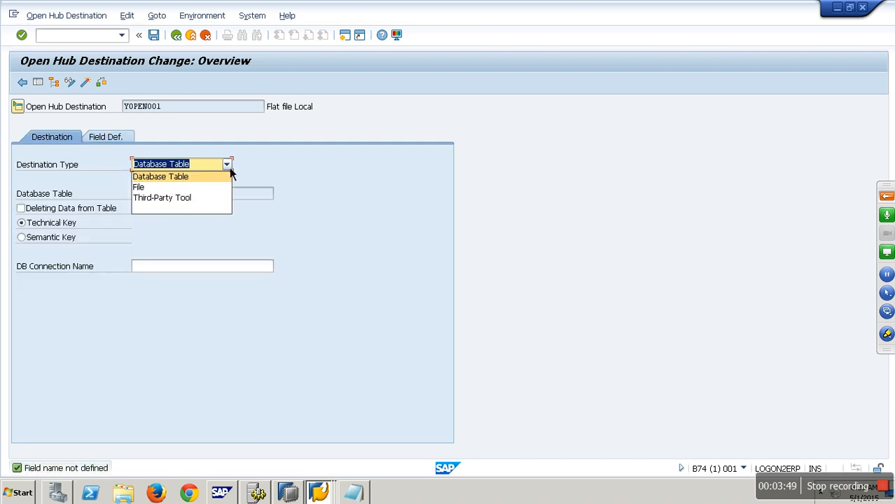
click(177, 203)
click(233, 197)
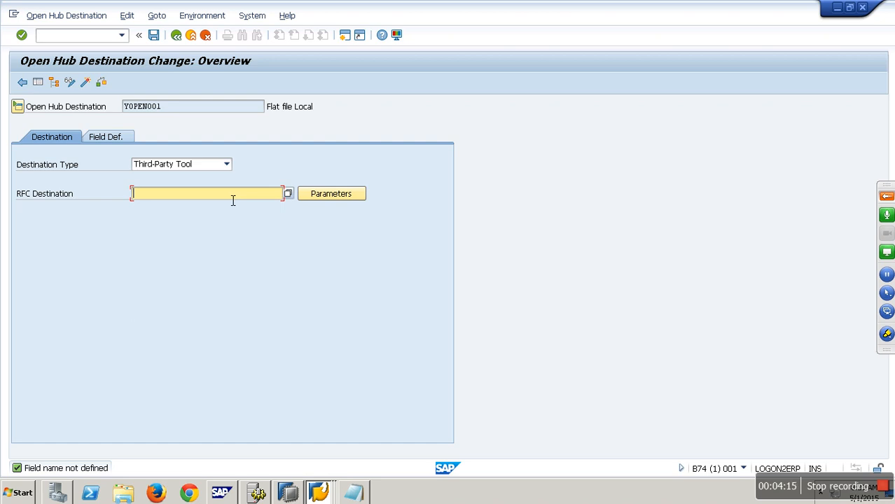
Step: Set the destination type to File, check the file name, and open the folder browser for the directory
click(226, 164)
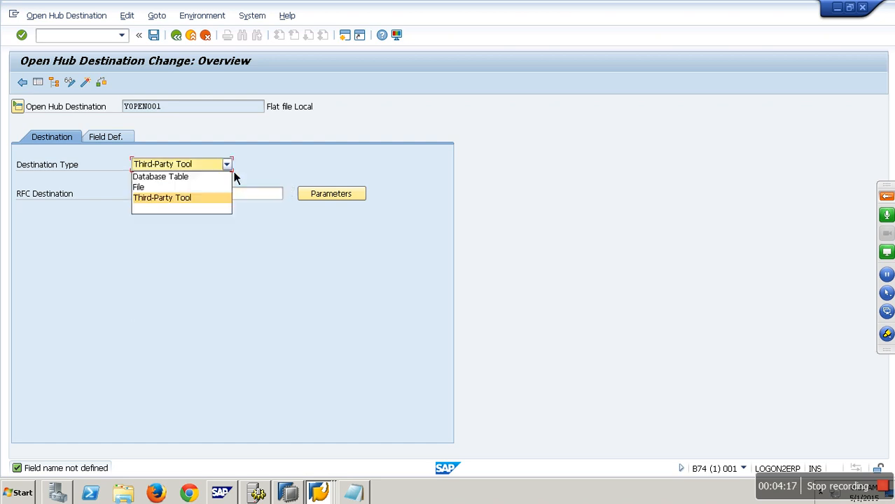
click(168, 188)
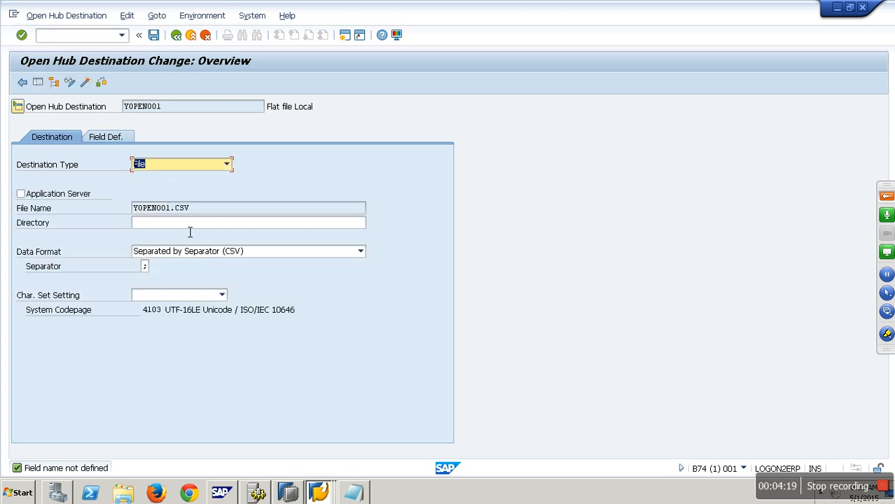
drag(170, 110, 110, 111)
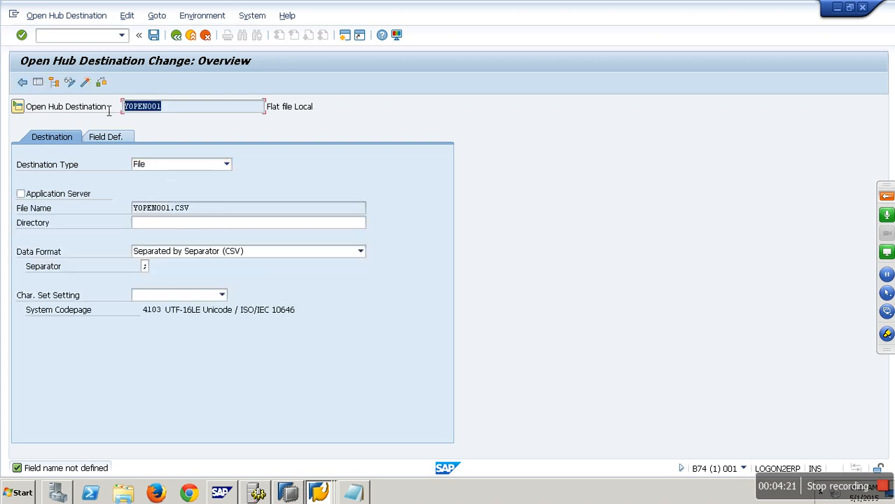
click(206, 215)
drag(206, 215, 112, 213)
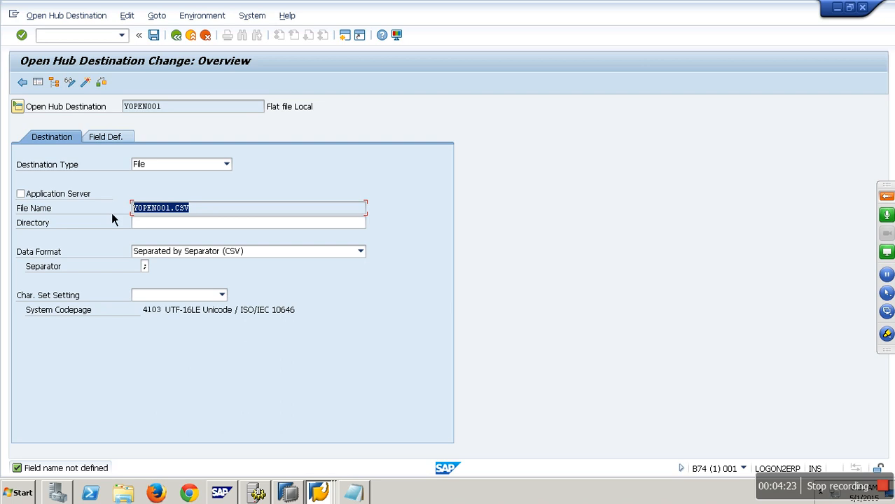
click(165, 225)
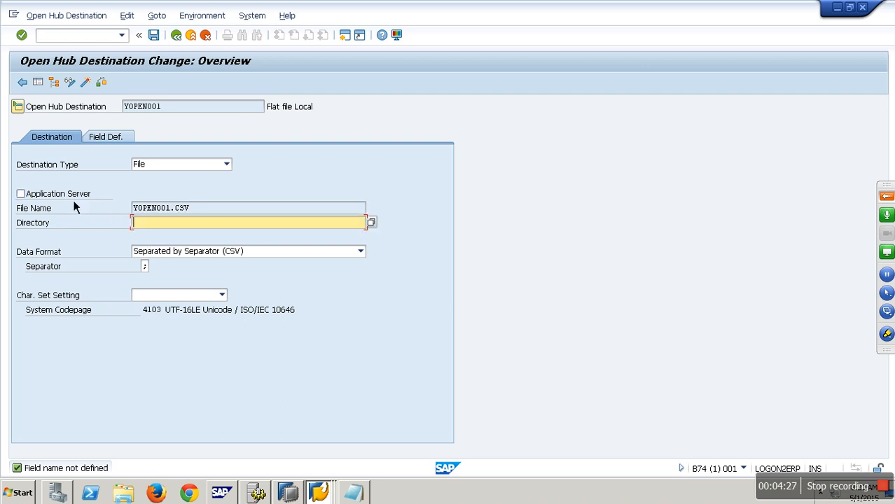
click(373, 223)
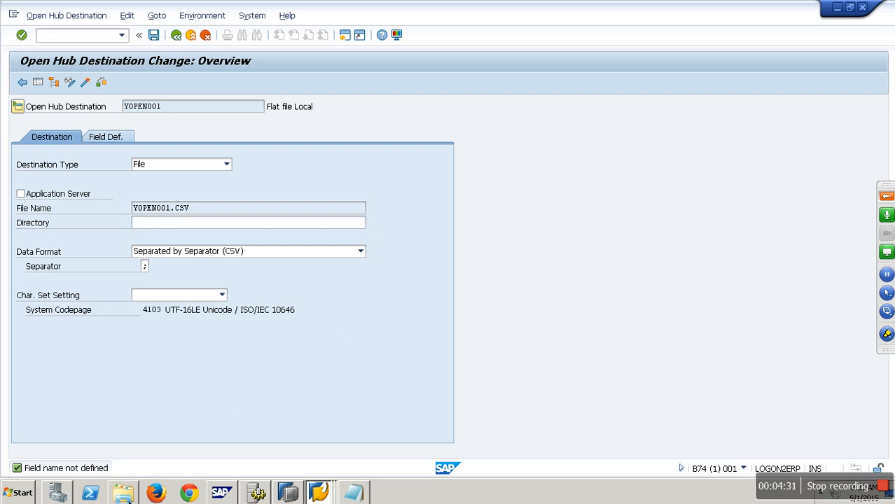
Step: Switch to Windows Explorer and create a folder named Openhub inside the Flatfiles folder on the Desktop
click(123, 493)
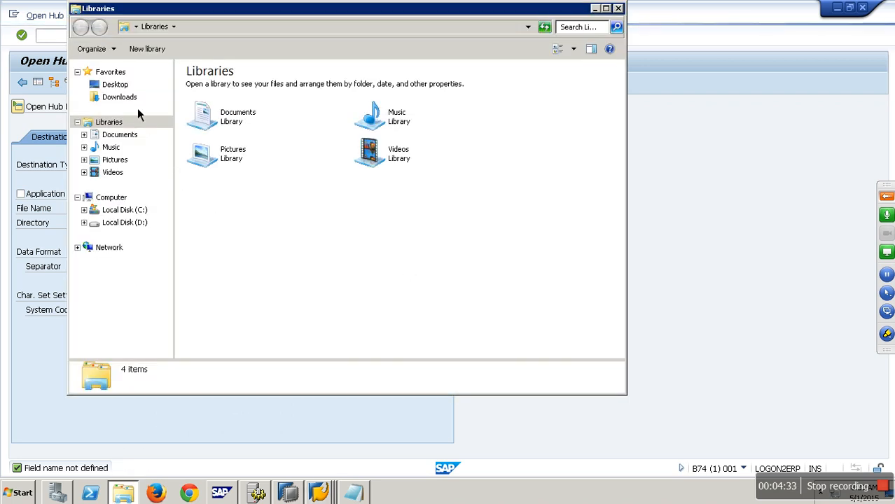
click(129, 89)
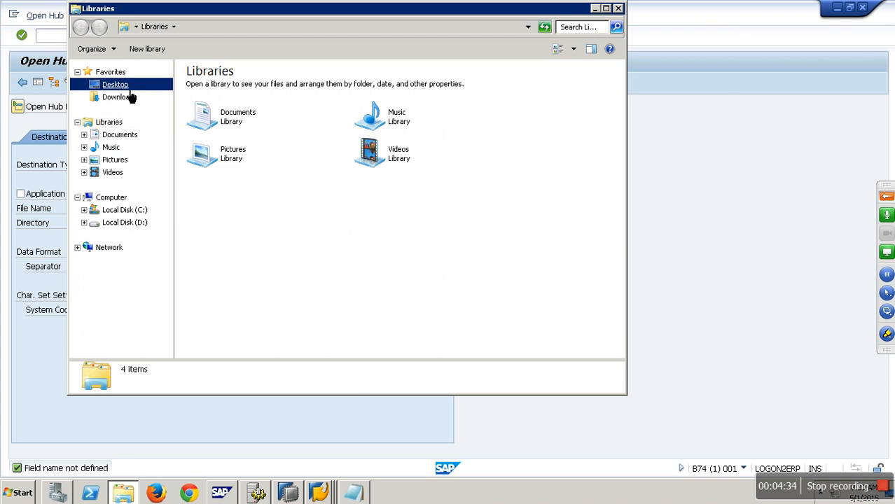
right_click(523, 216)
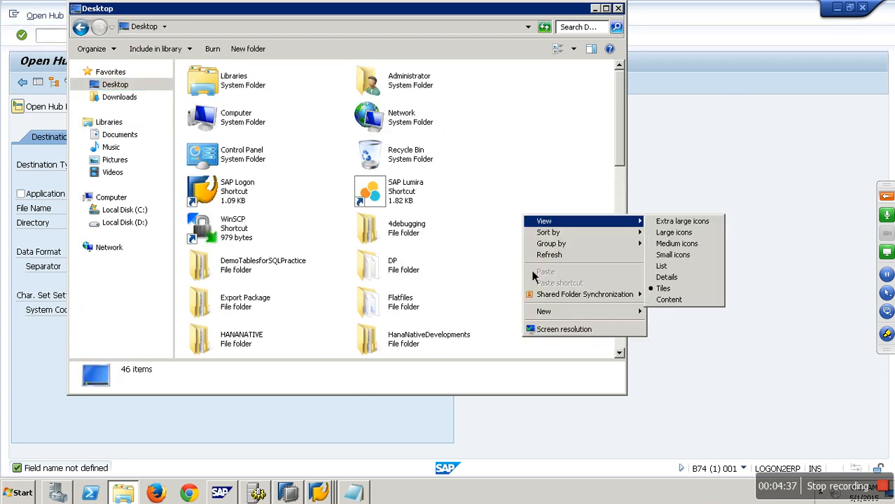
click(428, 300)
double_click(429, 299)
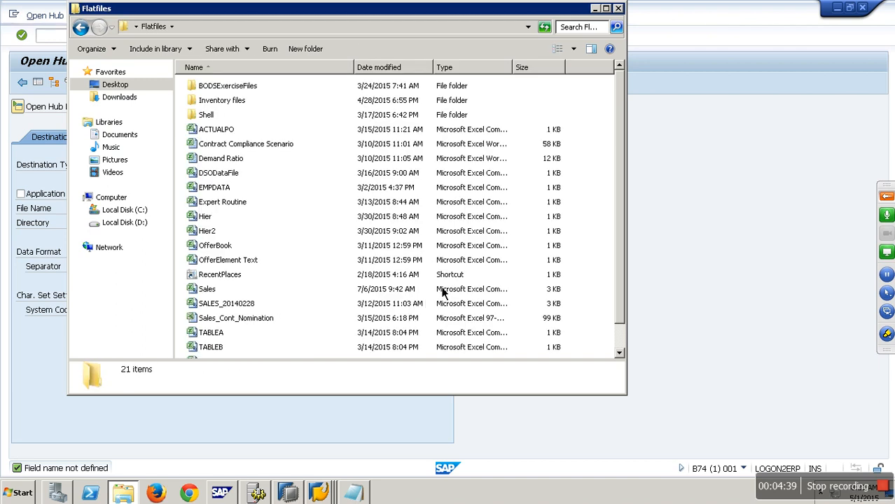
right_click(518, 99)
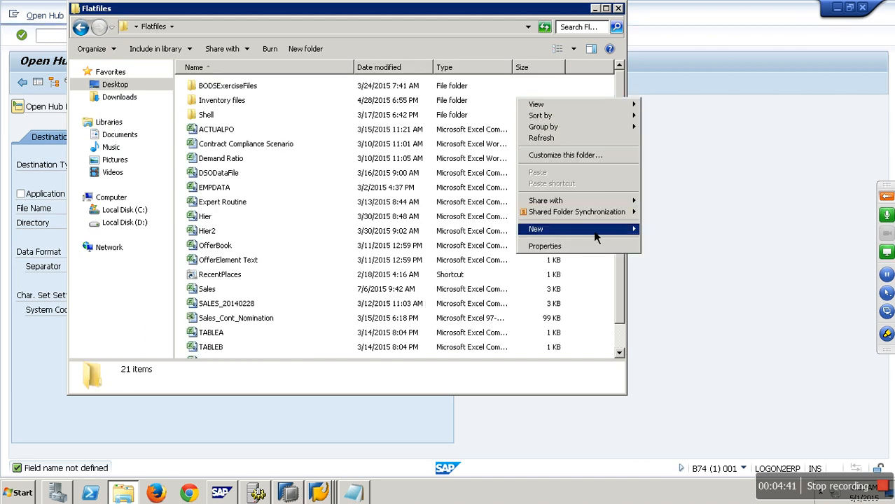
mouse_move(618, 239)
click(693, 235)
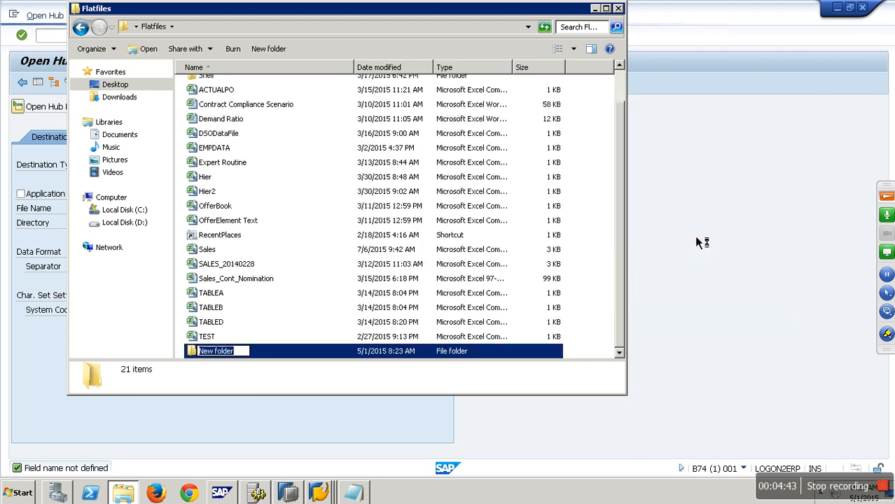
text(Openhub)
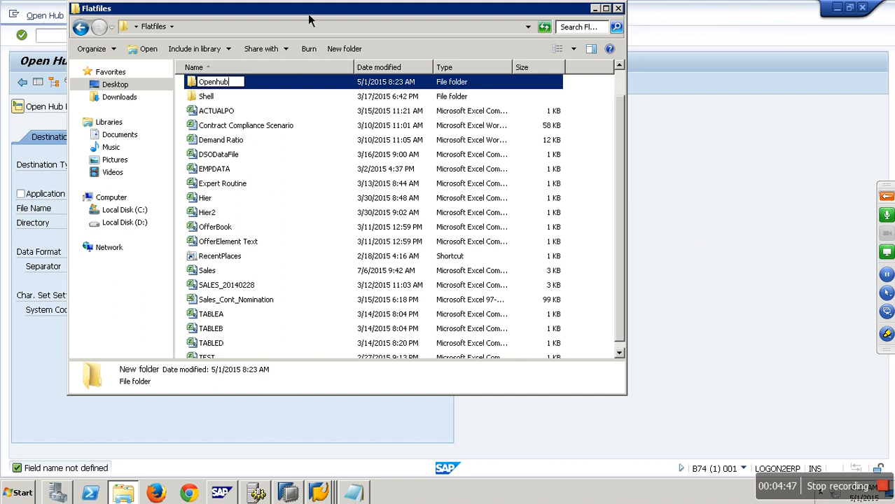
key(Return)
click(628, 29)
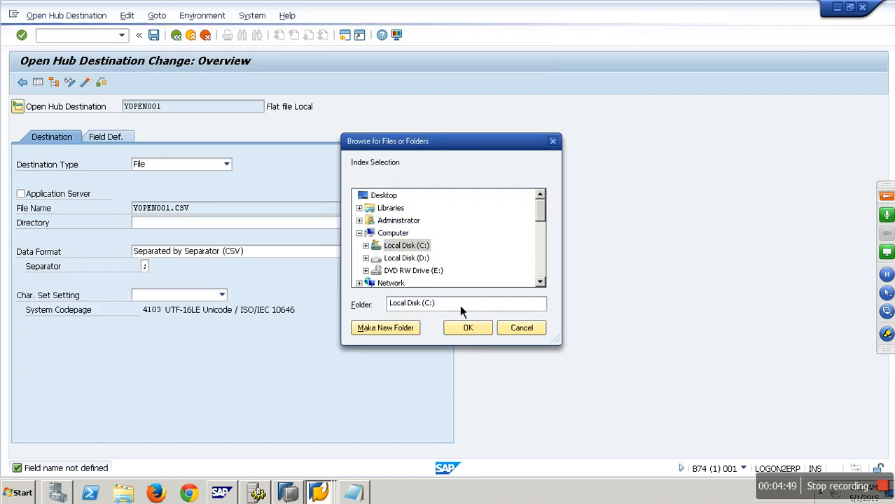
Step: Restart the folder browser and set the destination directory to Desktop\Flatfiles\Openhub
click(522, 324)
click(371, 223)
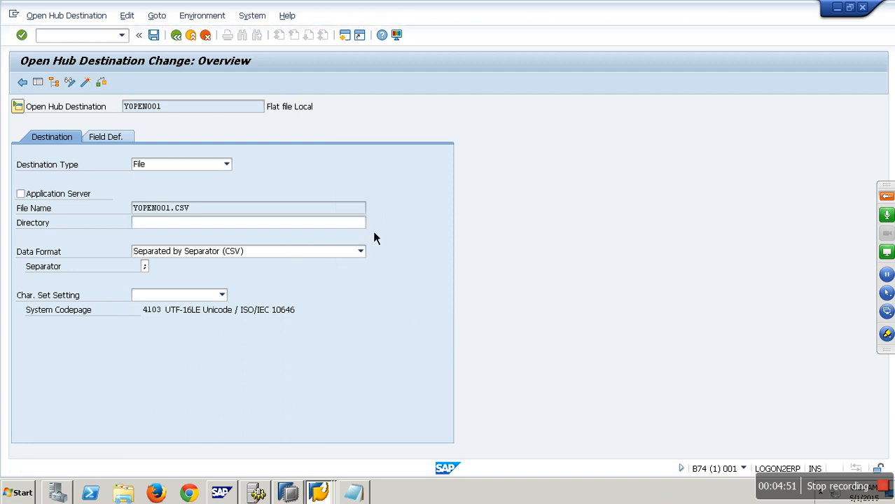
click(384, 196)
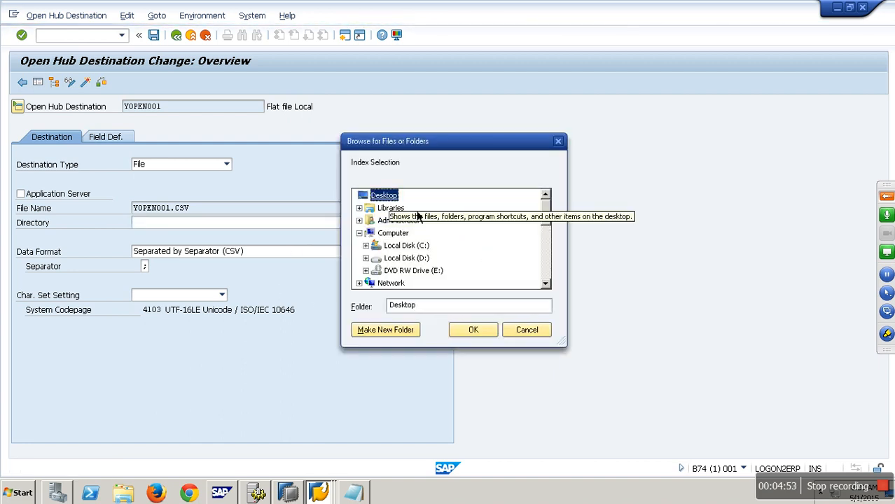
click(547, 262)
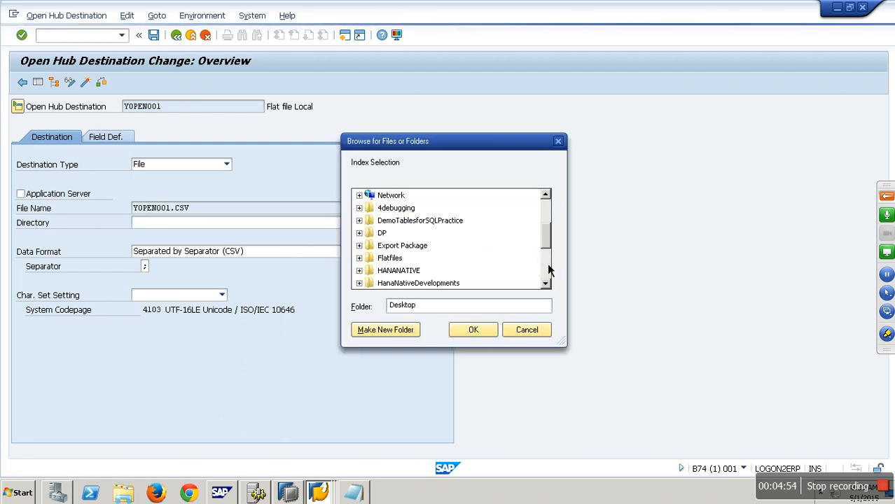
click(359, 258)
click(399, 270)
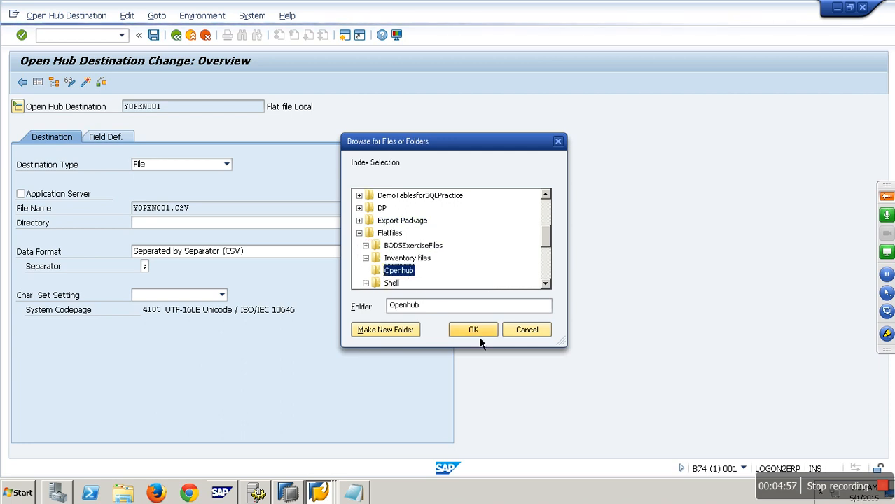
click(474, 330)
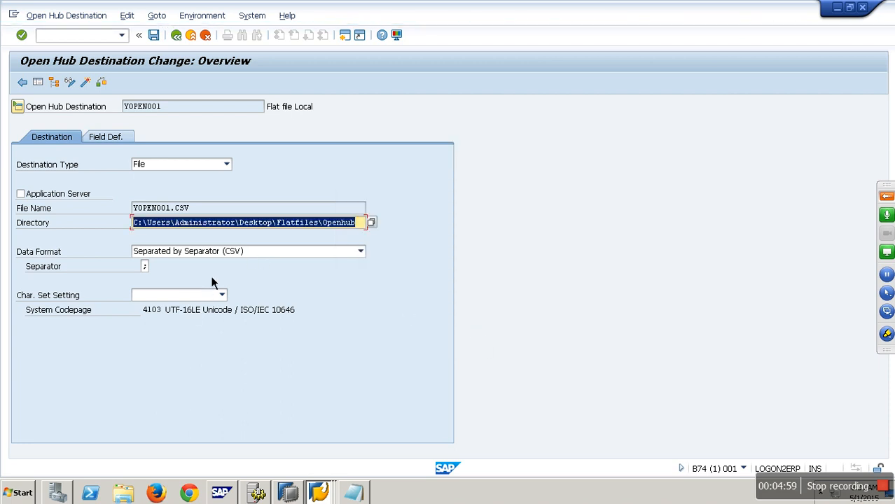
Step: Set the CSV separator to a comma
click(145, 267)
drag(149, 269, 167, 270)
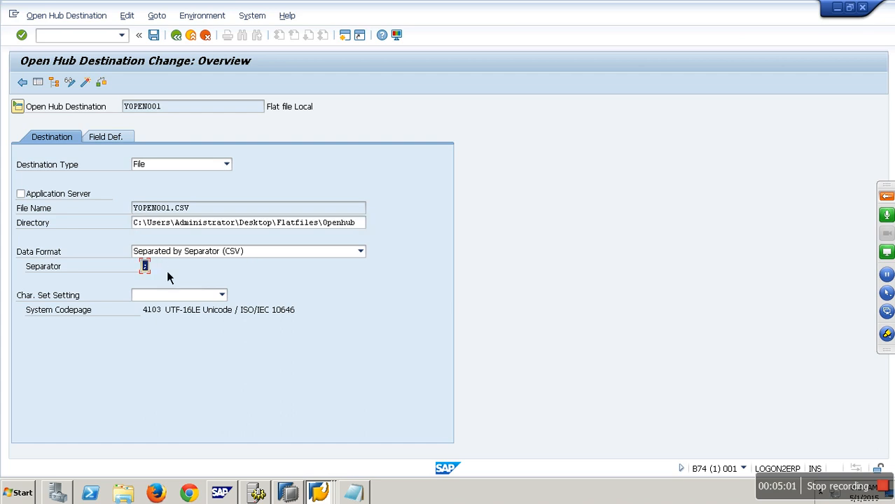
text(,)
Step: Go to the field definitions, allowing access to the Openhub directory with the decision remembered, and review the listed fields
click(126, 140)
click(298, 245)
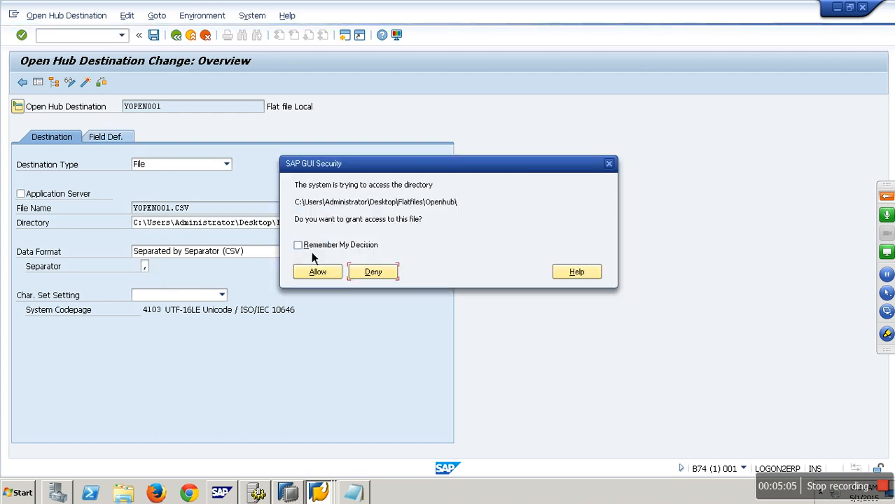
click(318, 272)
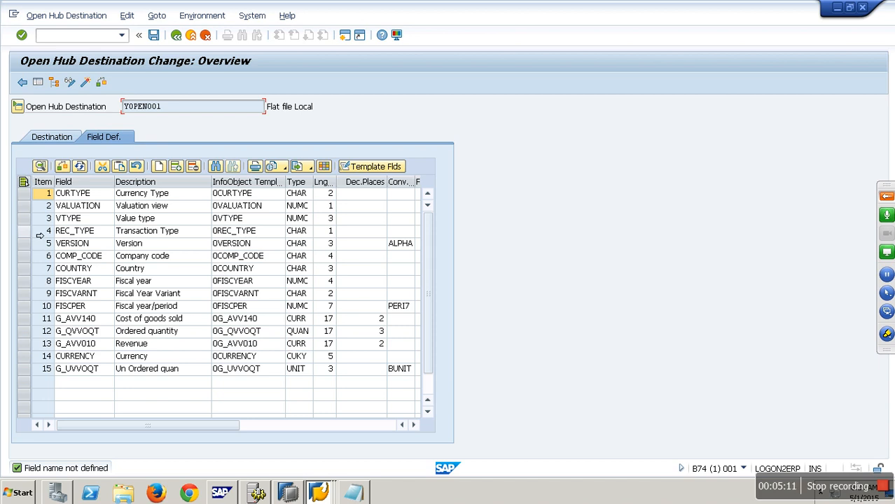
drag(24, 219, 42, 305)
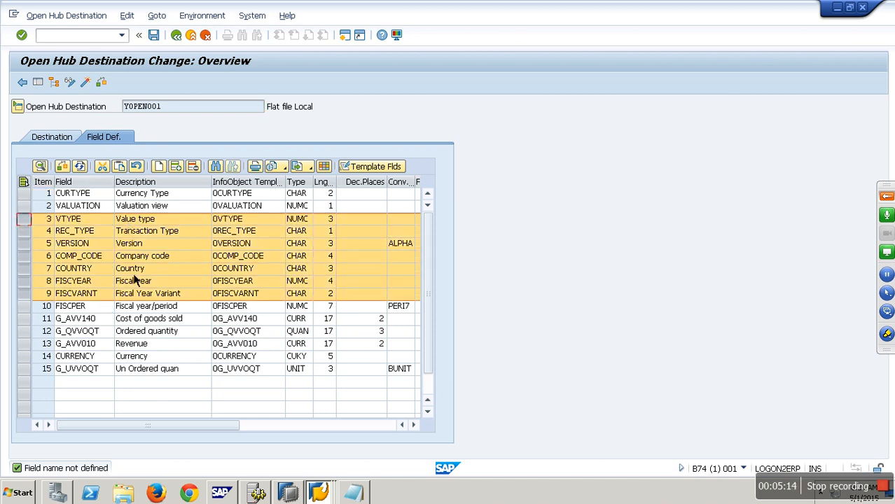
click(24, 182)
click(30, 194)
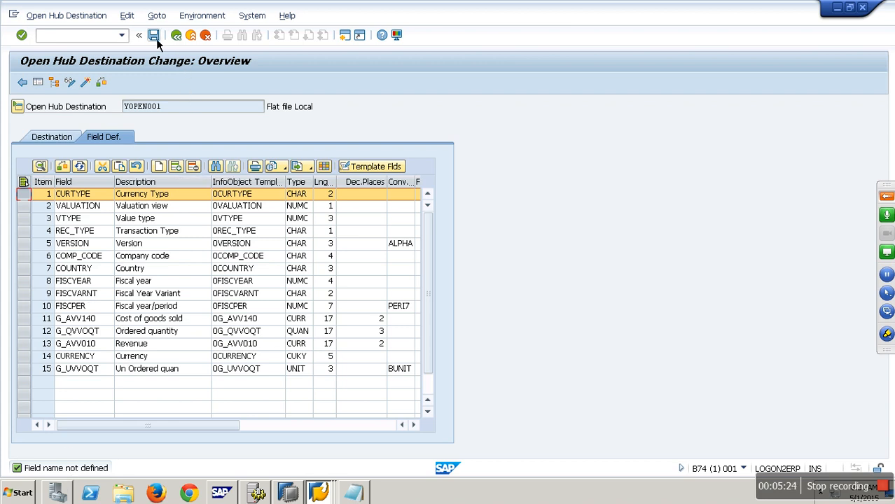
Step: Activate the open hub destination, accept the check log, and return to the Modeling workbench
click(88, 84)
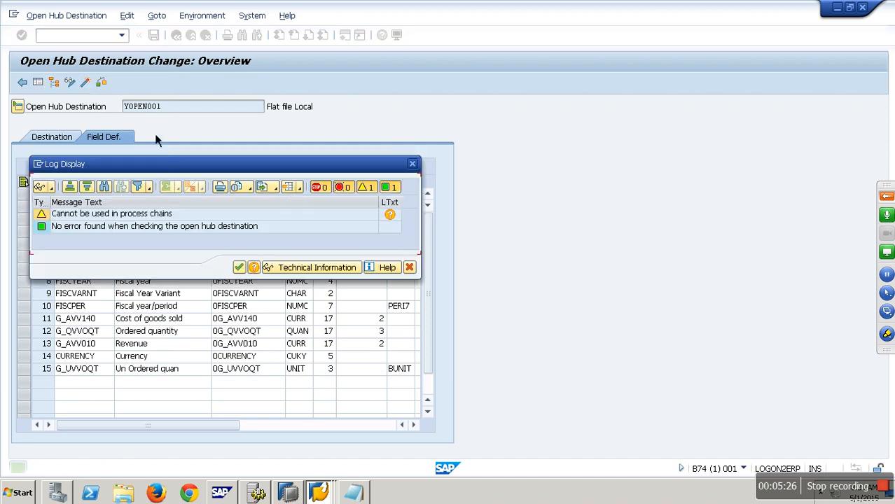
click(238, 267)
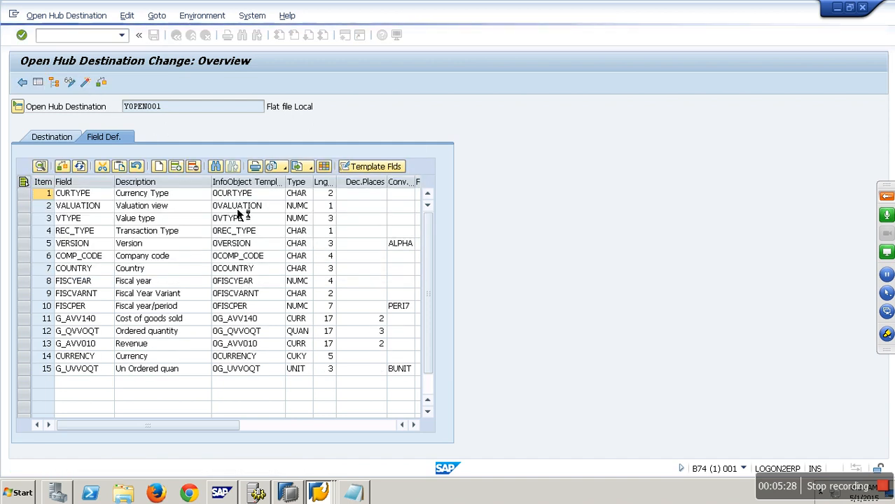
key(ctrl+F3)
click(177, 36)
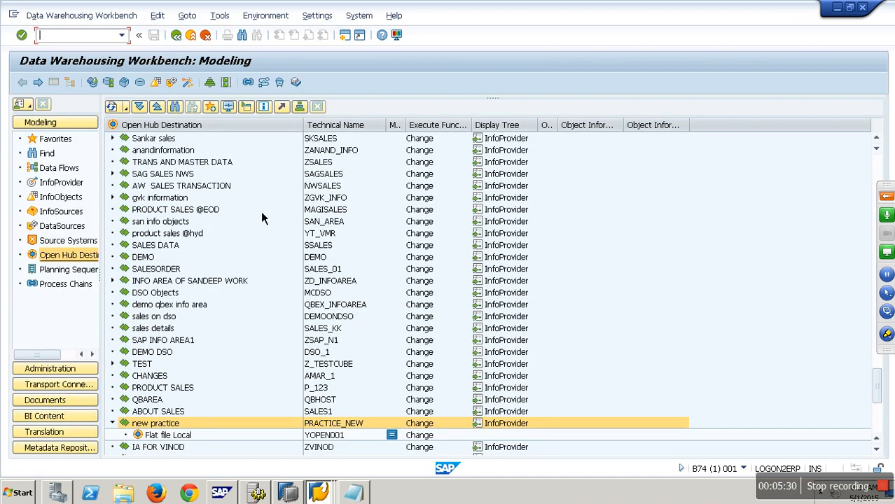
Step: Create and activate a transformation from the YCOPA InfoCube to the open hub destination YOPEN001, then return to the Modeling workbench
click(335, 437)
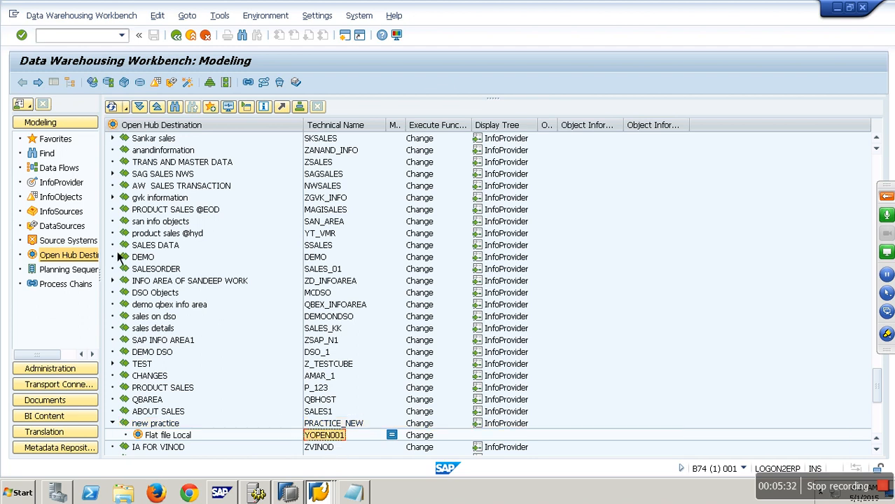
click(70, 184)
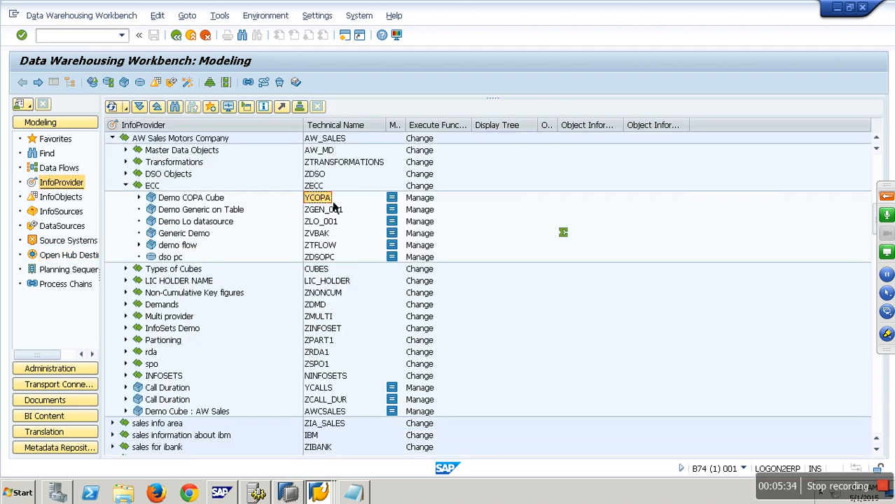
click(67, 255)
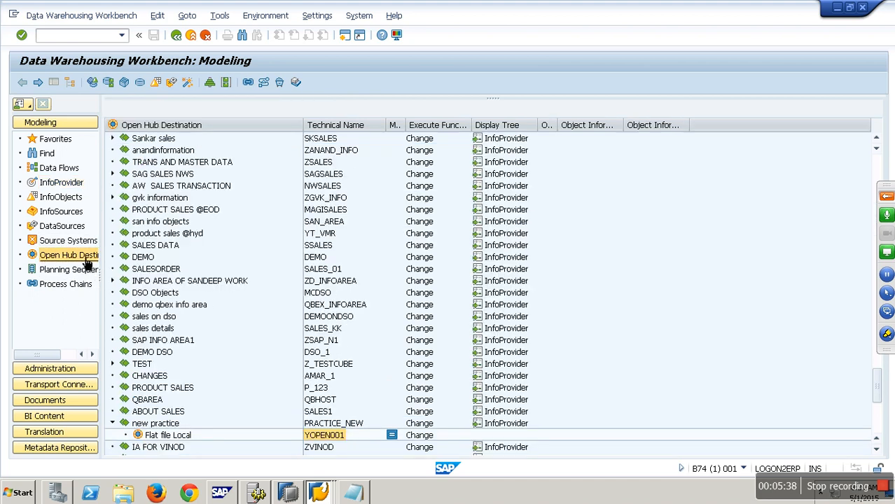
right_click(203, 435)
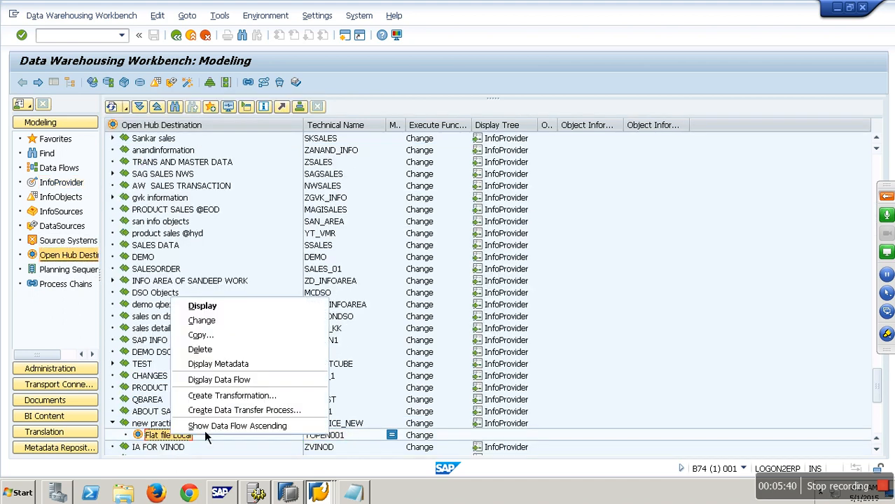
click(235, 396)
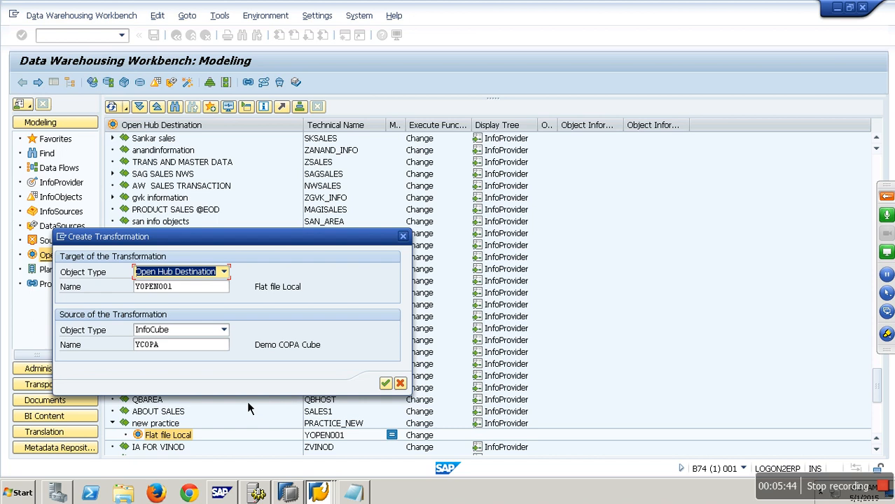
drag(130, 344, 160, 343)
drag(208, 289, 87, 288)
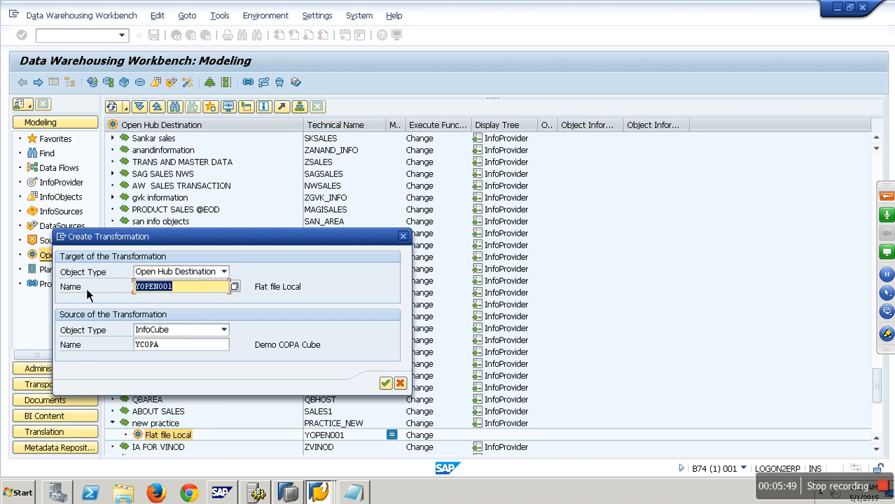
click(385, 383)
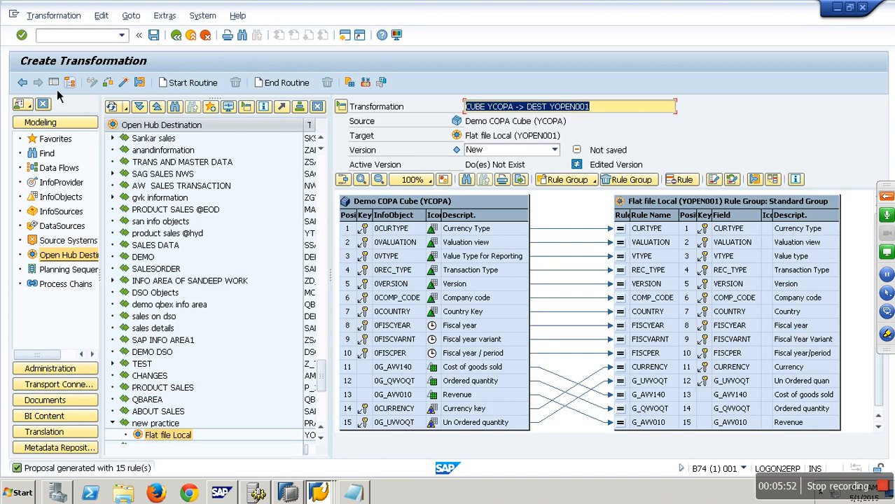
click(57, 87)
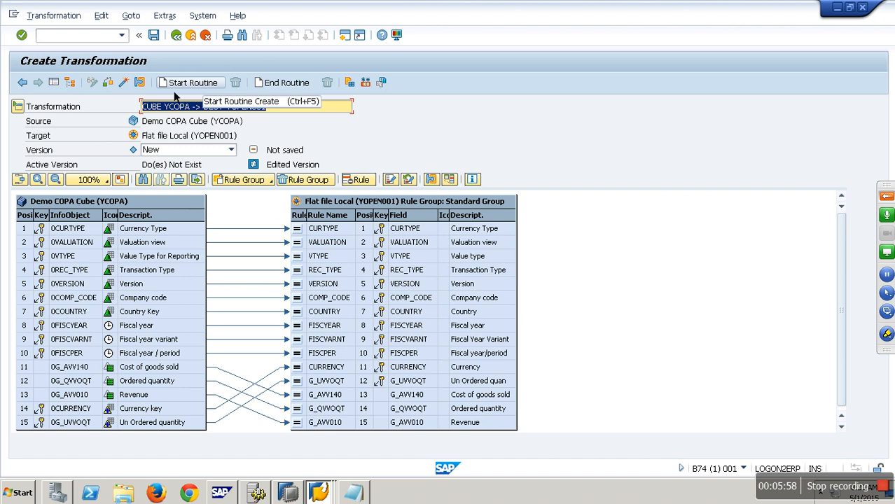
click(129, 89)
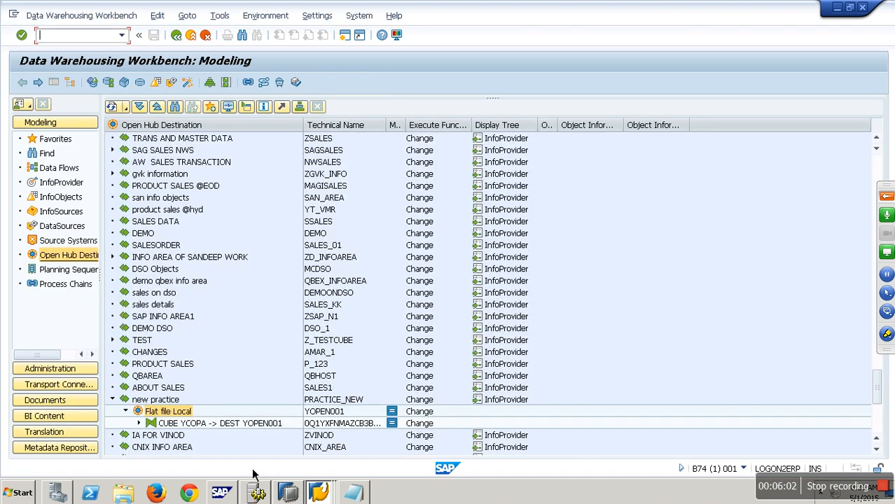
Step: Create and activate a data transfer process from YCOPA to the Flat file Local destination with Delta extraction mode
right_click(182, 424)
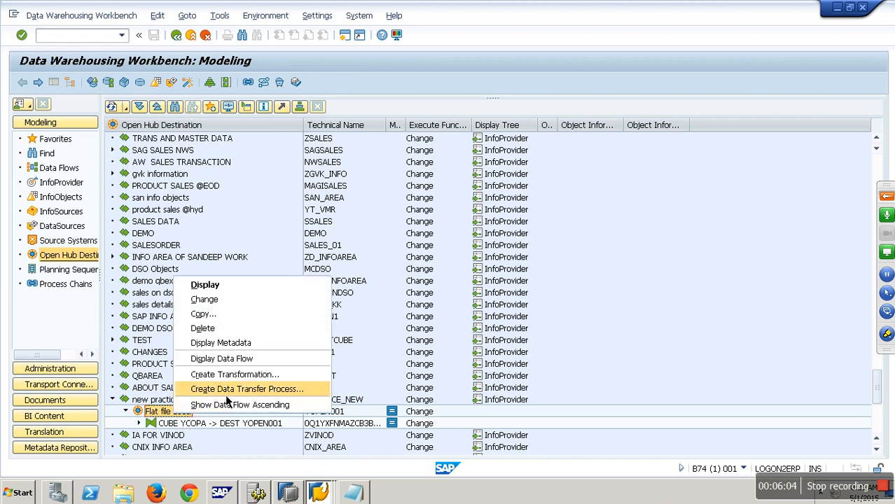
click(210, 387)
key(Return)
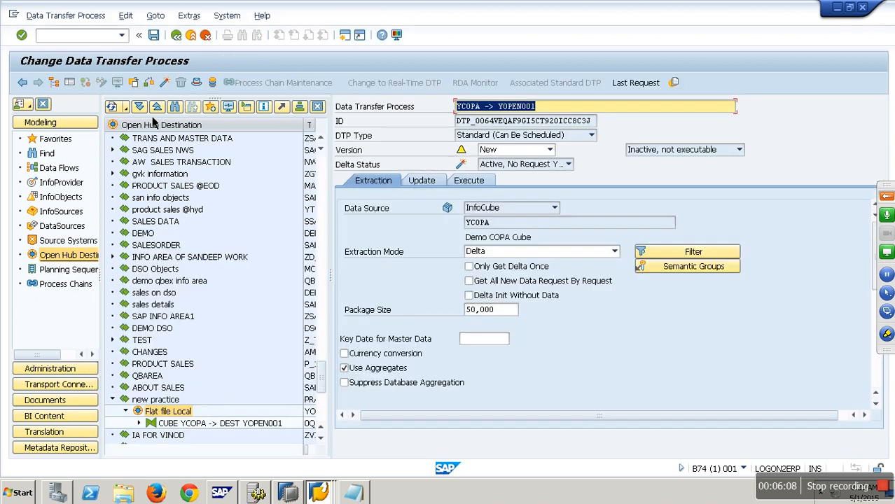
click(166, 84)
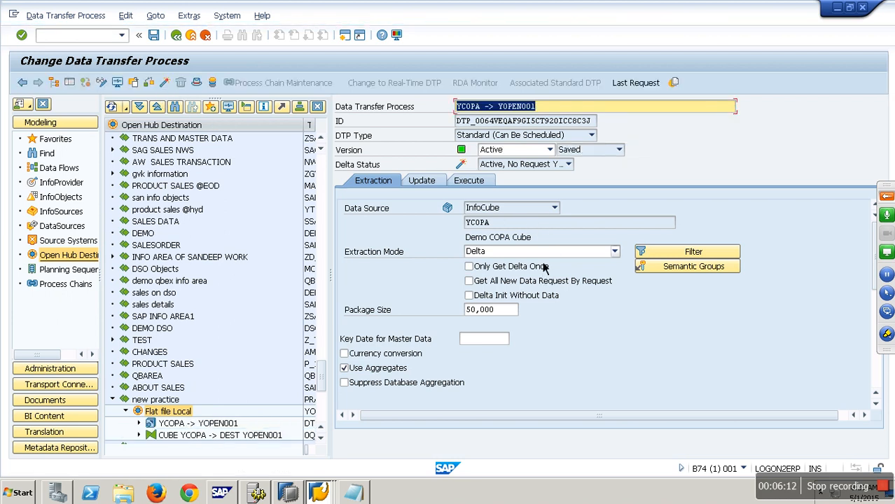
Step: Execute the data transfer process, allowing creation of the CSV file, and check the InfoCube extraction details in the request monitor
click(470, 182)
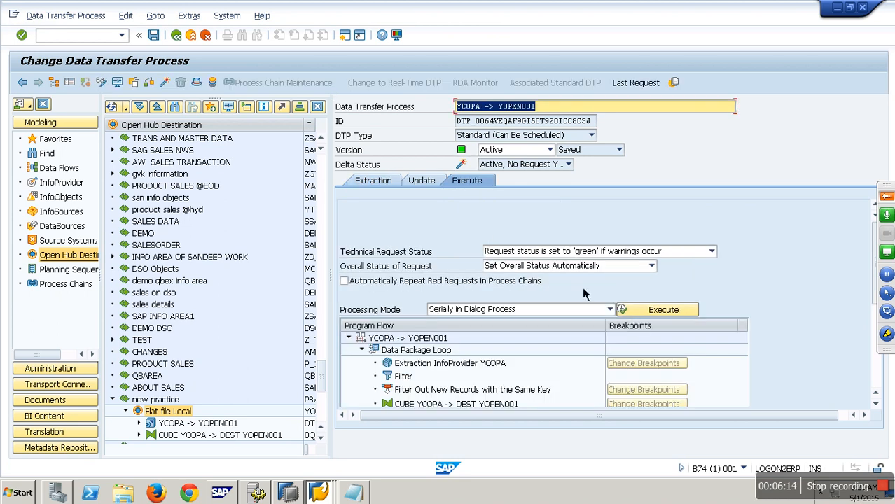
click(675, 313)
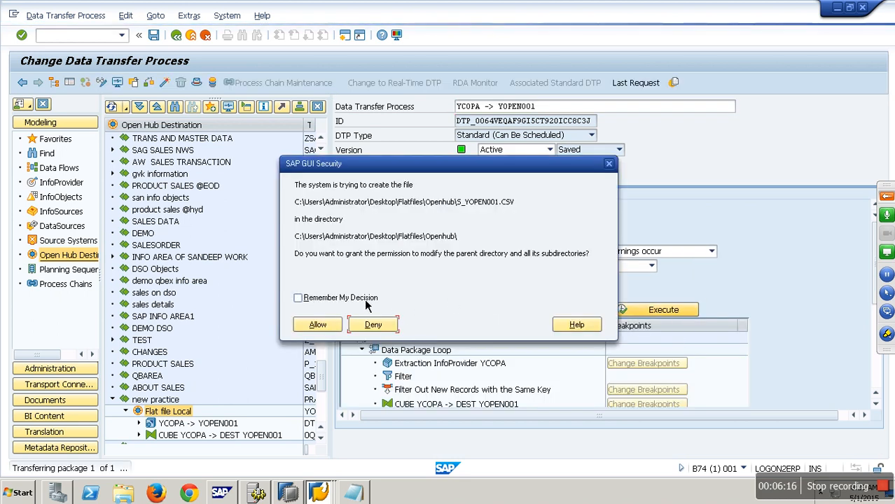
click(325, 327)
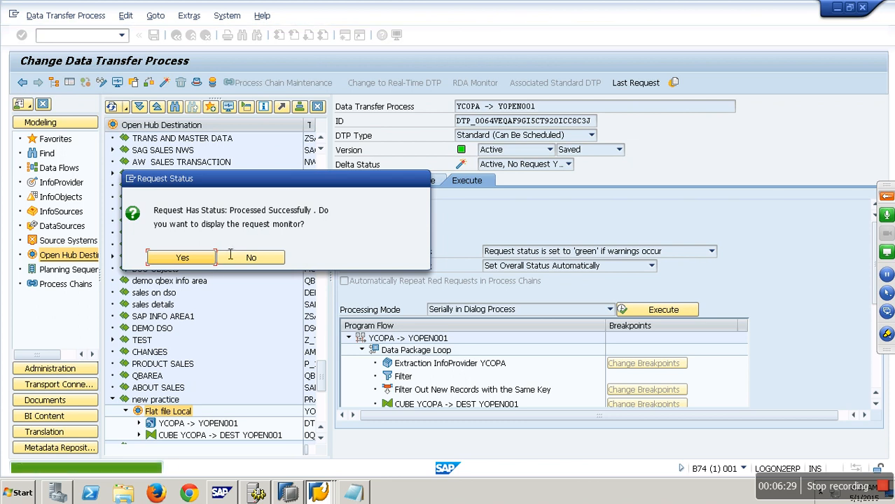
click(208, 262)
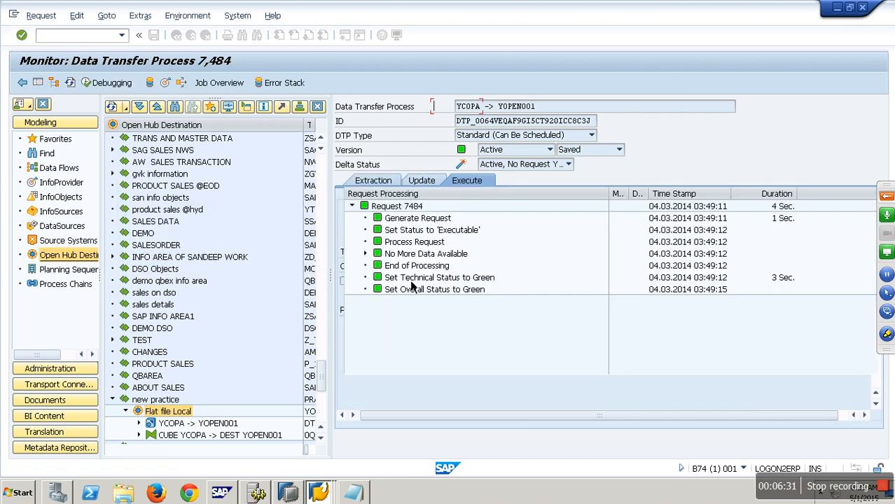
click(366, 254)
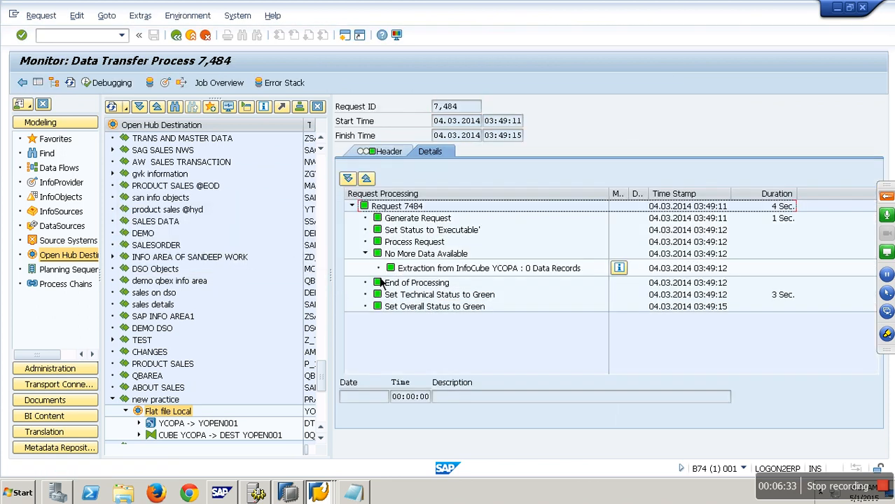
click(191, 35)
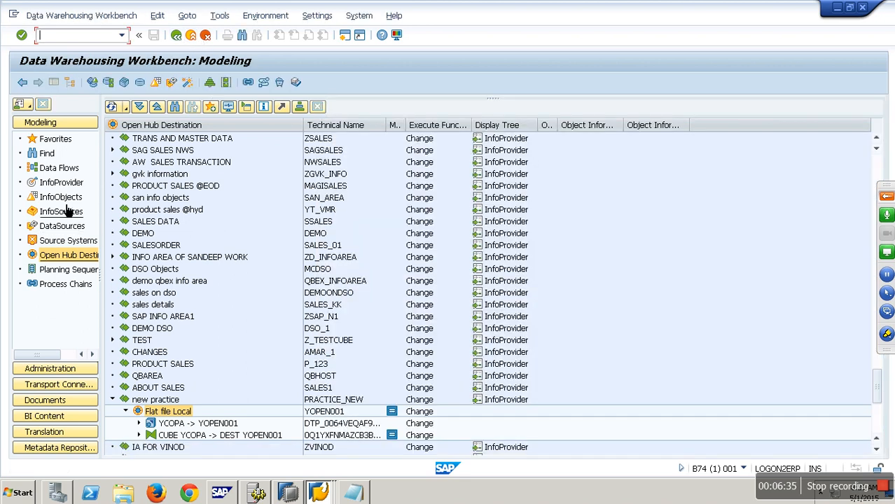
Step: Check the Demo COPA Cube's load requests and expand its transformation to examine the data flow feeding it
click(62, 182)
right_click(190, 197)
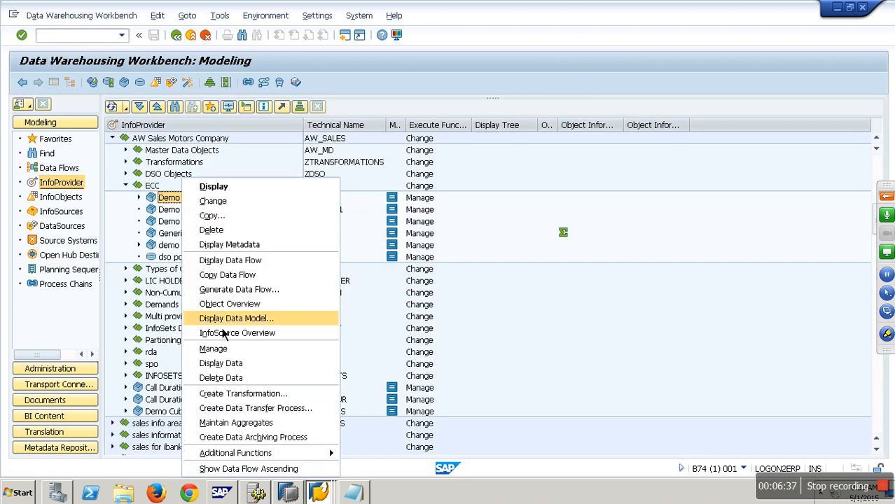
click(231, 347)
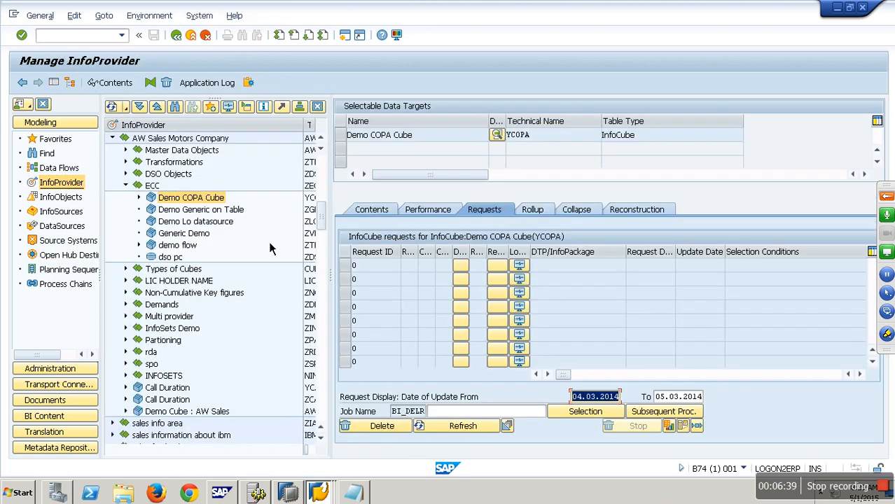
click(138, 197)
click(152, 209)
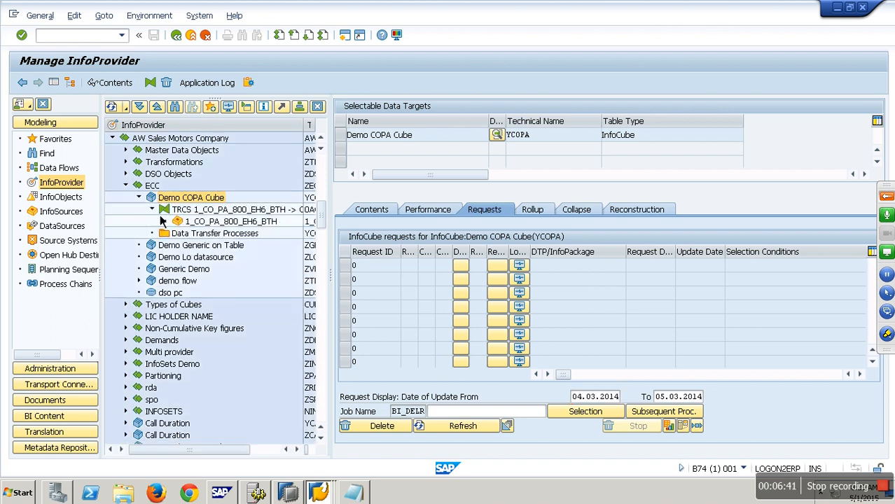
right_click(232, 223)
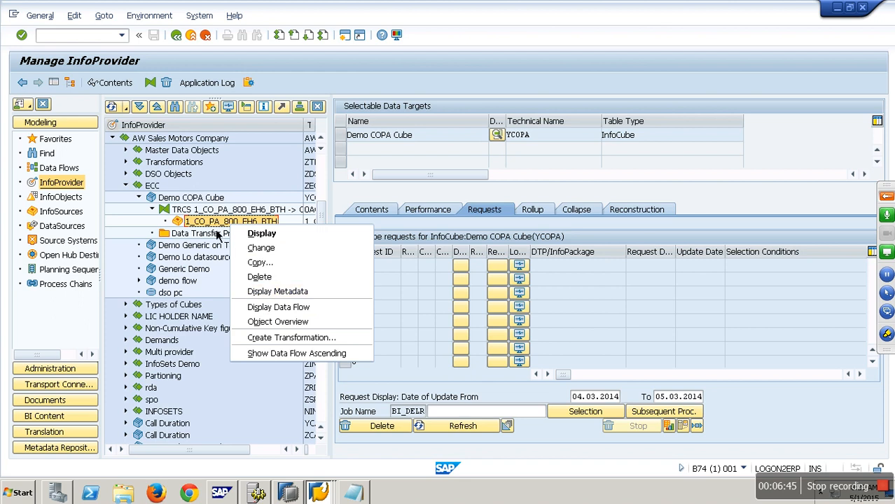
click(174, 231)
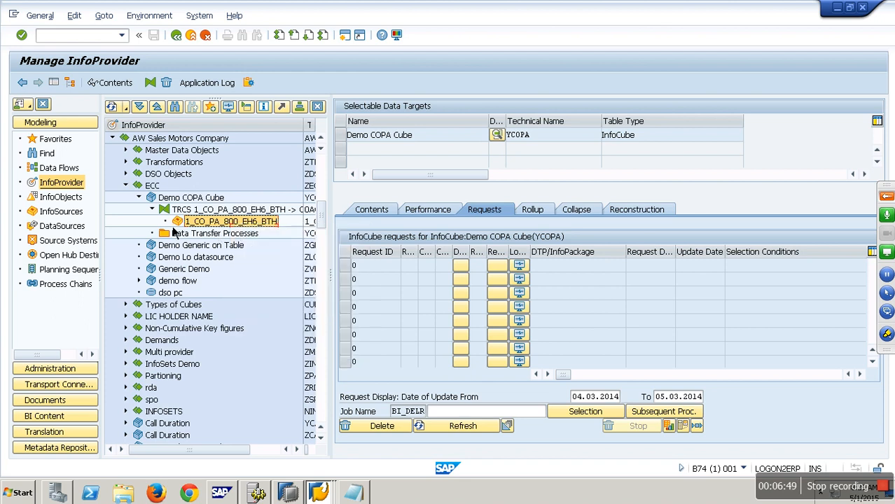
click(191, 35)
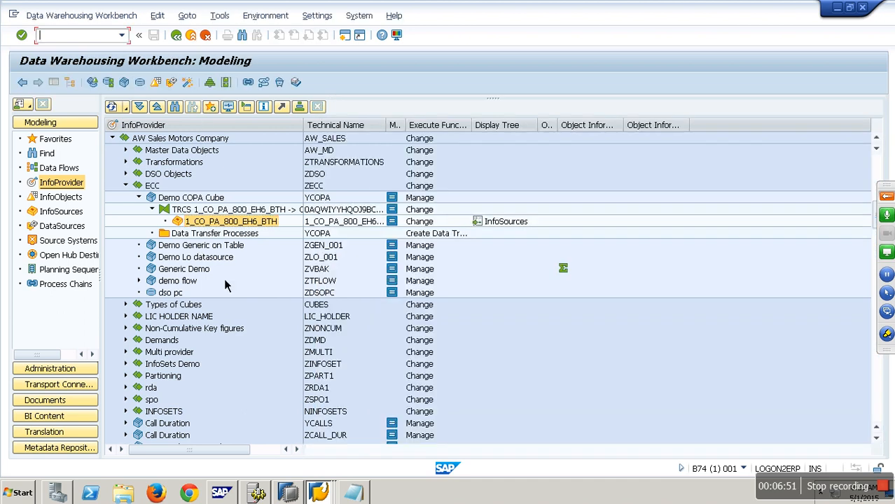
Step: Check the load requests of the demo flow cube and of the Data Mart one cube under DSO Objects
right_click(190, 283)
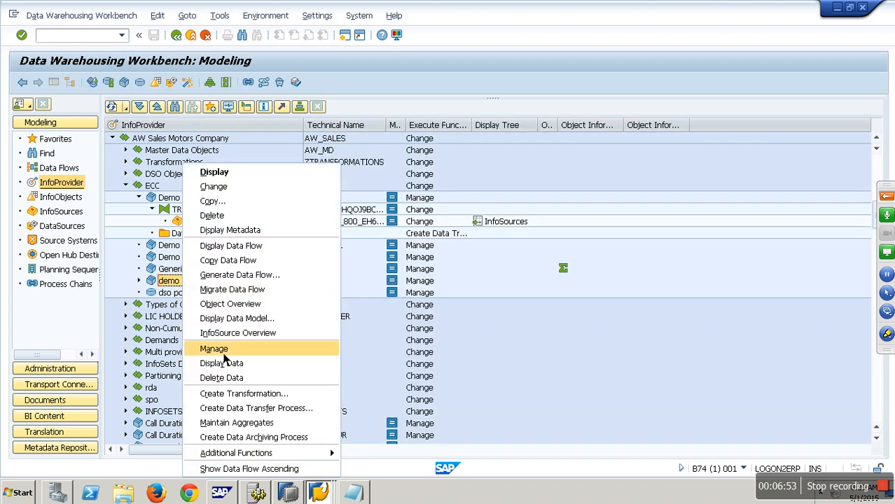
click(225, 352)
click(192, 37)
click(126, 173)
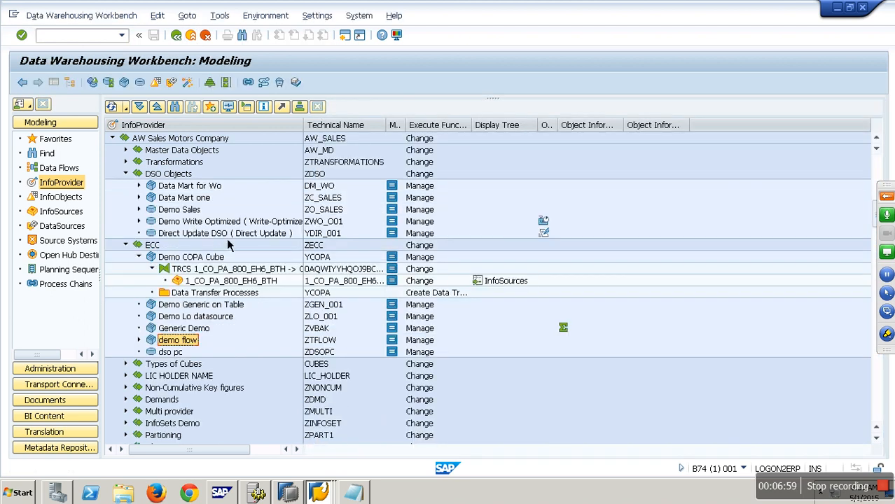
right_click(200, 201)
click(248, 352)
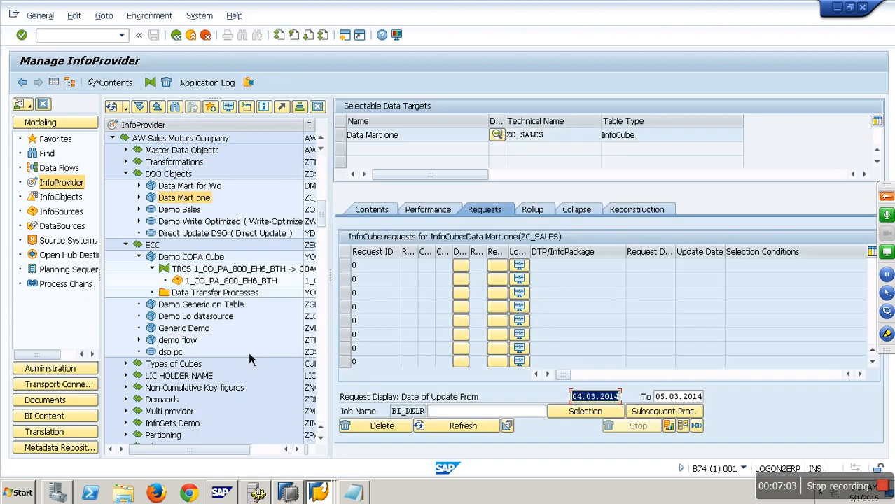
Step: Check the Demo Sales DataStore object's requests and display its active data without selection restrictions
right_click(199, 211)
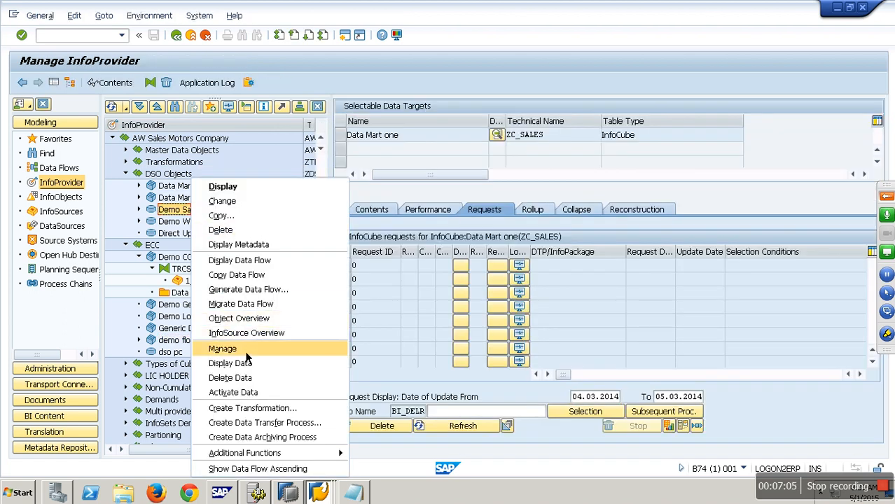
click(238, 348)
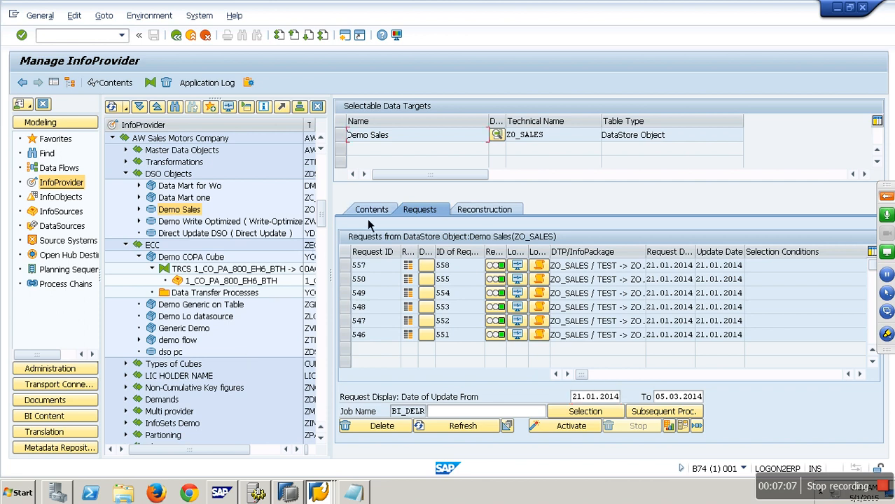
click(371, 210)
click(530, 399)
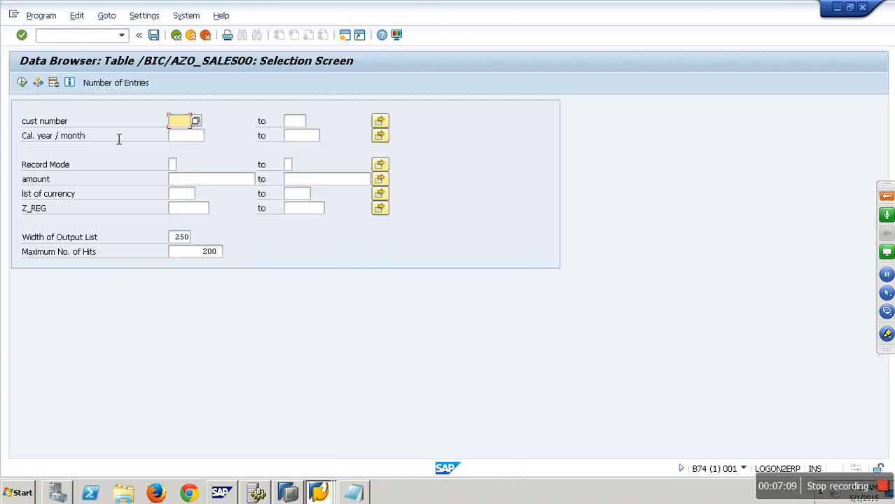
key(F8)
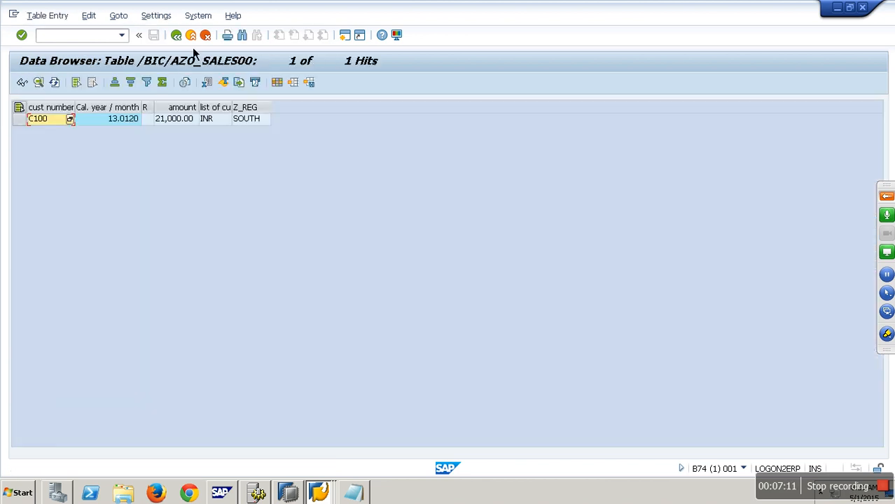
click(196, 42)
click(196, 42)
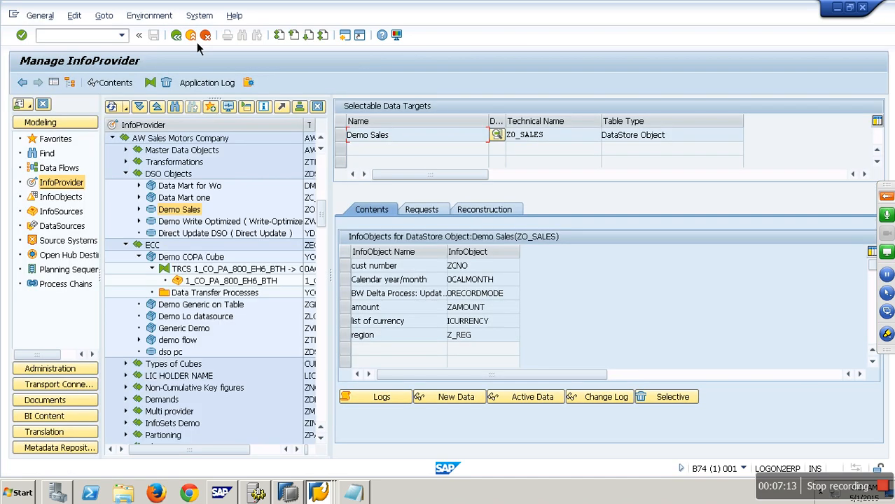
Step: Check the Demo Write Optimized DataStore object's requests and display its active data without selection restrictions
right_click(217, 222)
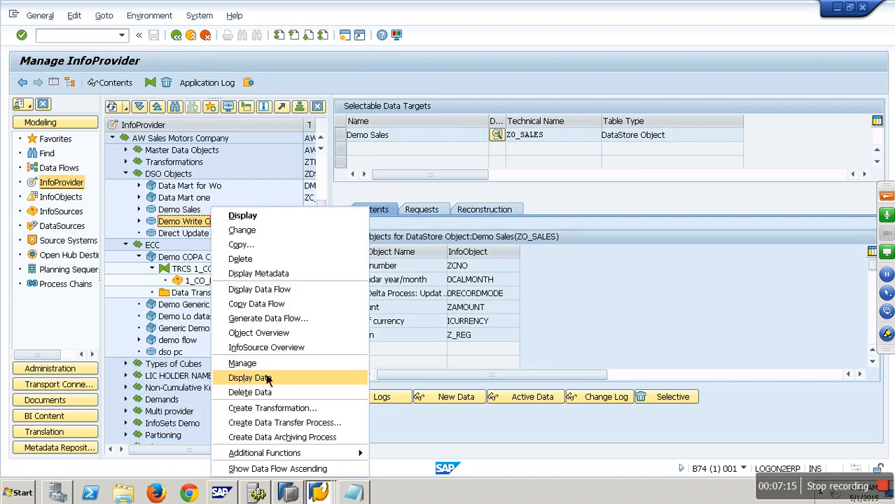
click(266, 370)
click(421, 210)
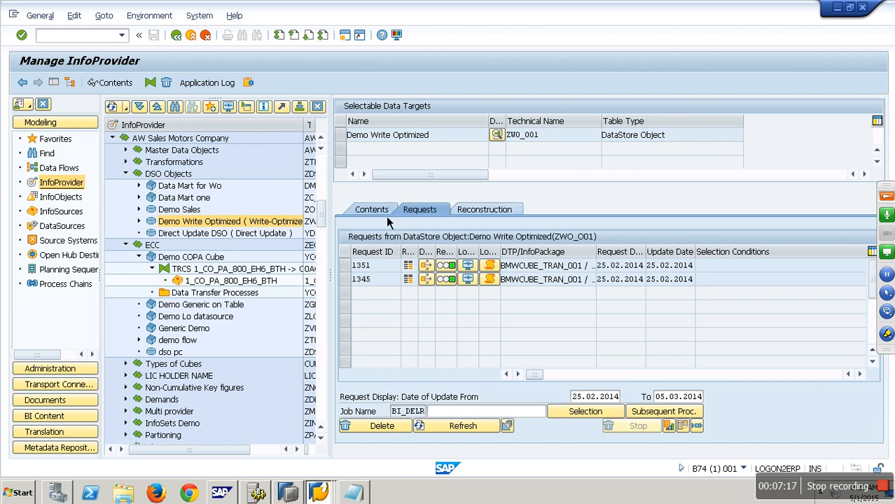
click(382, 212)
click(524, 397)
click(28, 87)
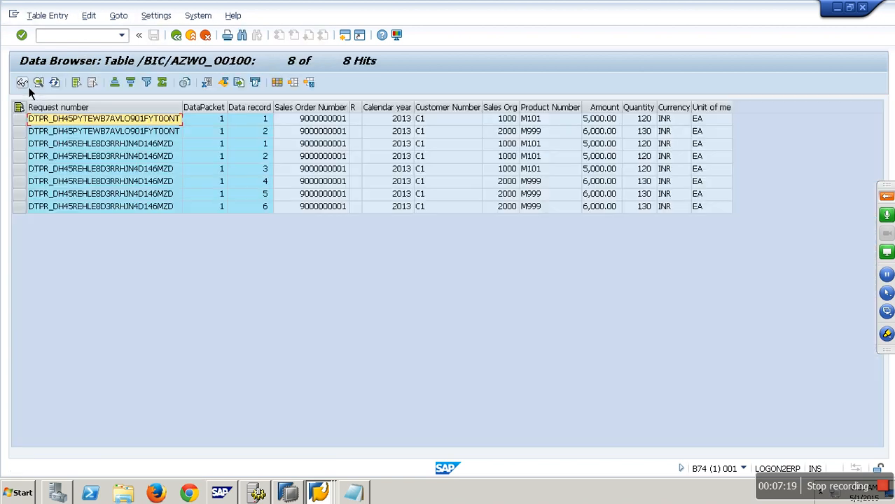
Step: Leave the write-optimized DataStore data display and show the open hub destinations in the modeling workbench
click(184, 39)
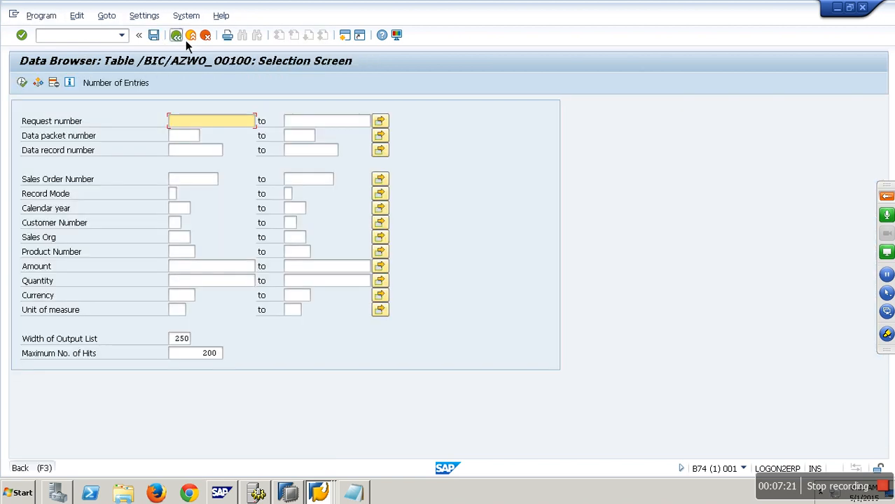
click(185, 39)
click(184, 40)
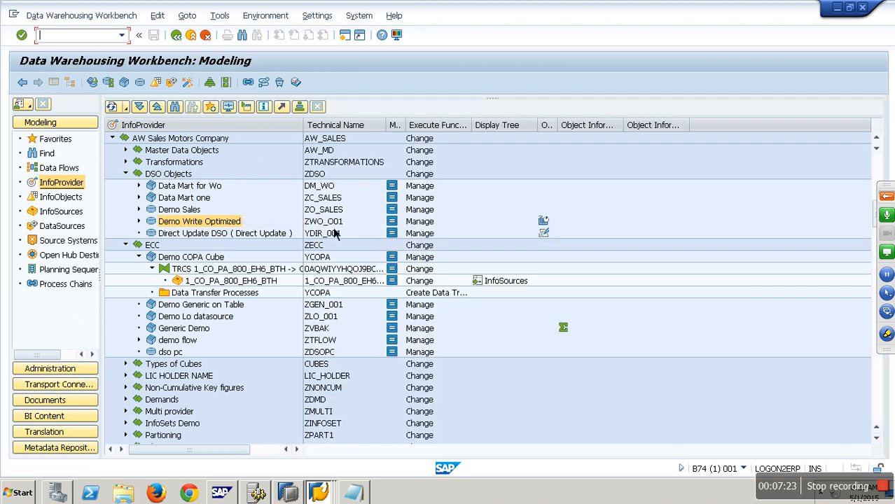
click(69, 255)
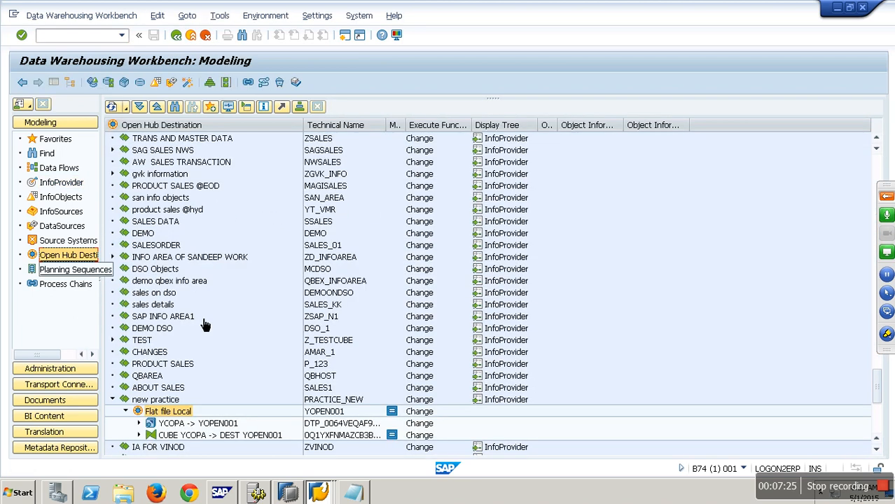
Step: Create open hub destination YOPEN002 with description yopen002 in the new practice InfoArea, using DataStore object ZWO_O01 as template
right_click(156, 413)
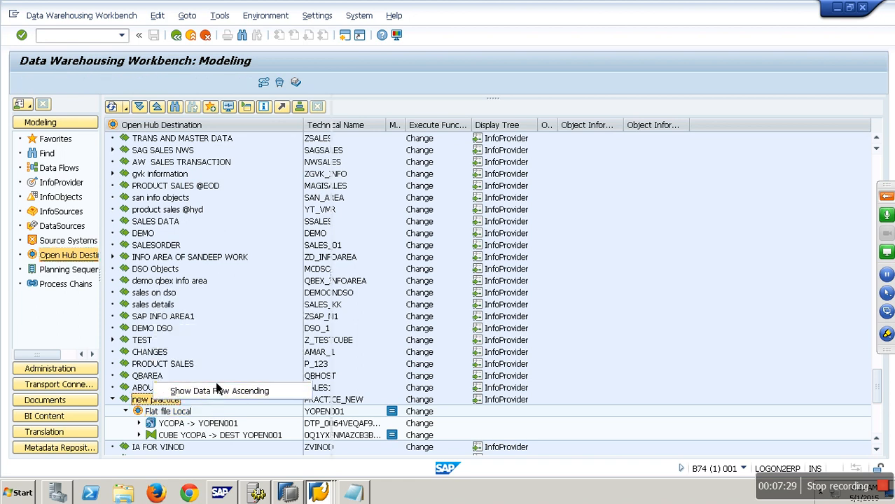
click(218, 374)
text(yopen002)
key(Tab)
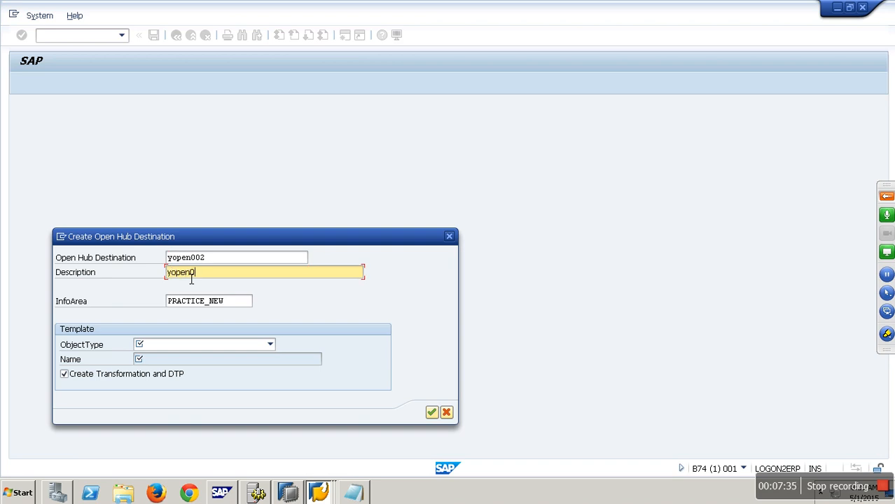
click(219, 346)
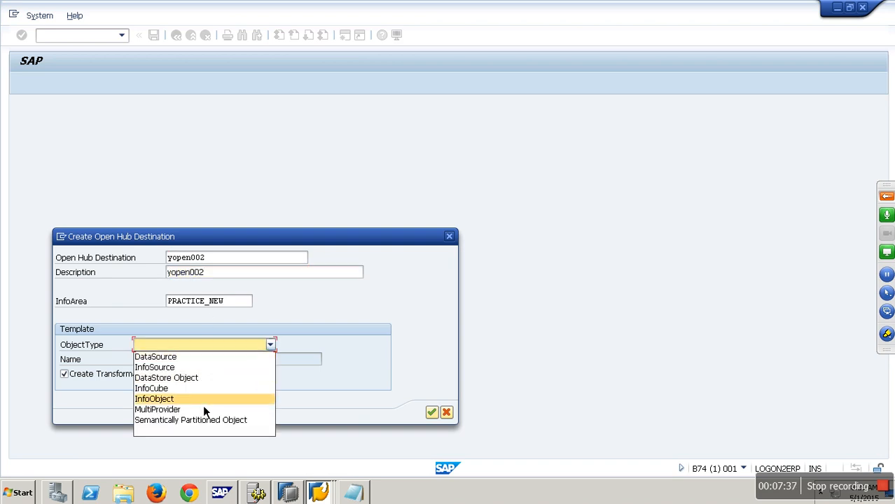
click(184, 375)
click(181, 359)
text(ZW0_001)
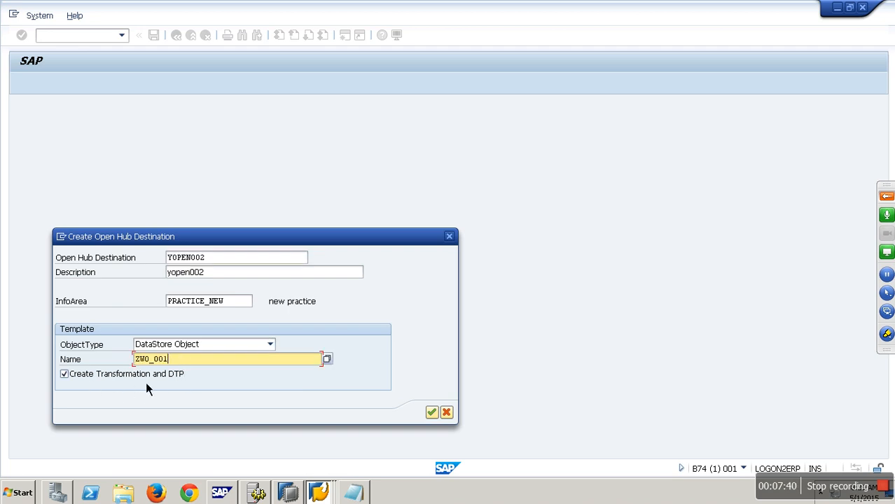
click(431, 412)
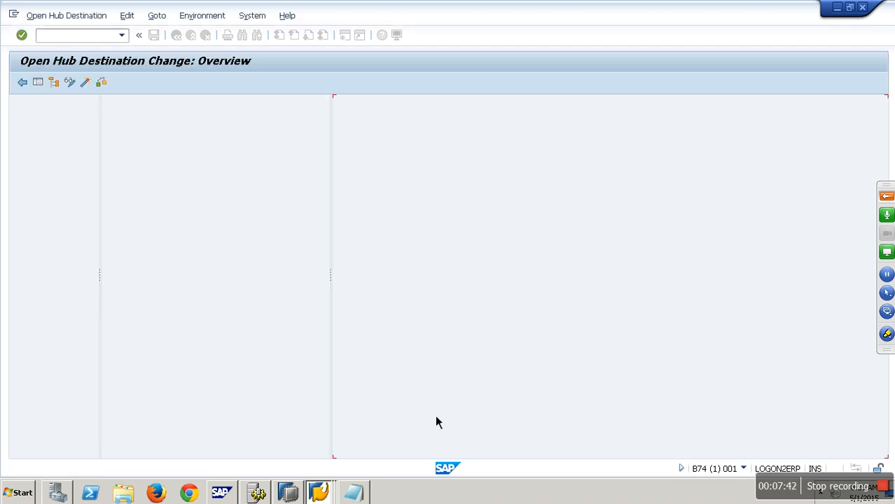
Step: Set the destination type to File, stored locally instead of on the application server, with Desktop\Flatfiles\Openhub as the directory
click(503, 166)
click(481, 189)
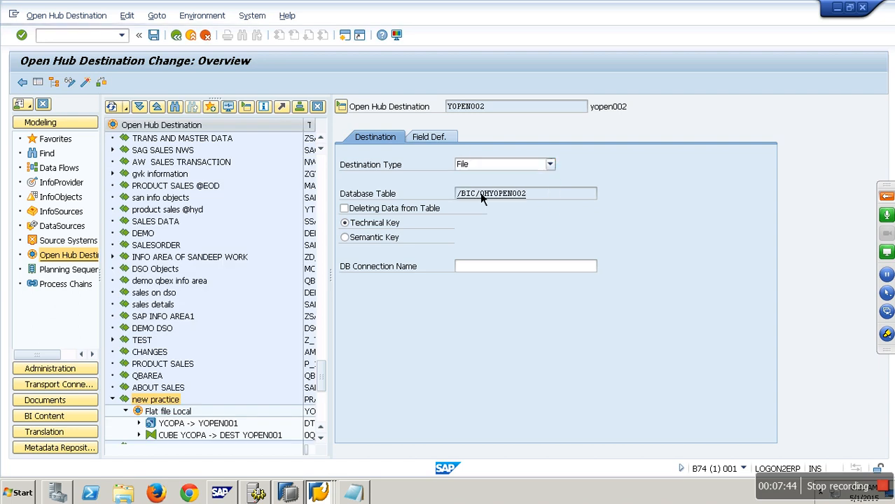
click(584, 223)
click(693, 222)
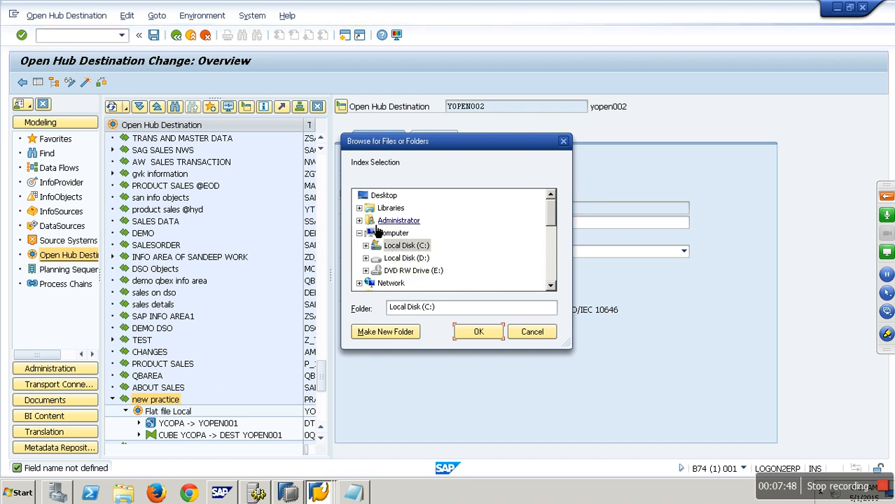
click(384, 195)
scroll(380, 270, down, 3)
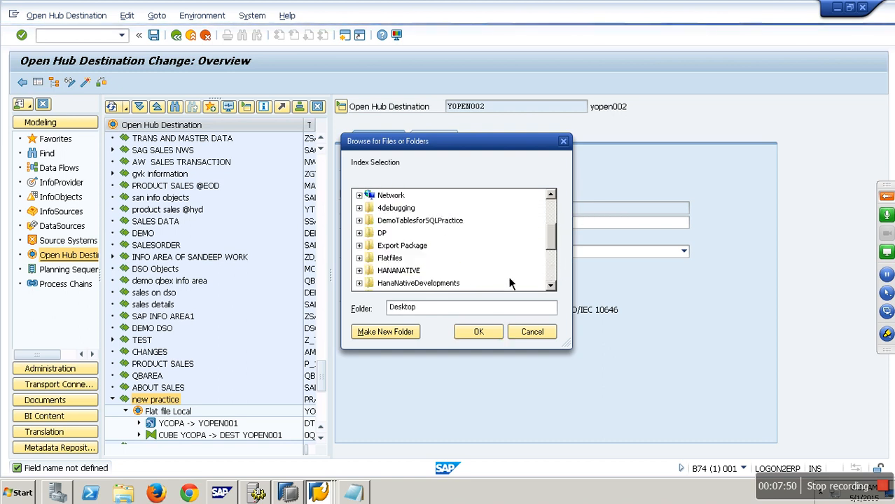
click(359, 258)
click(399, 271)
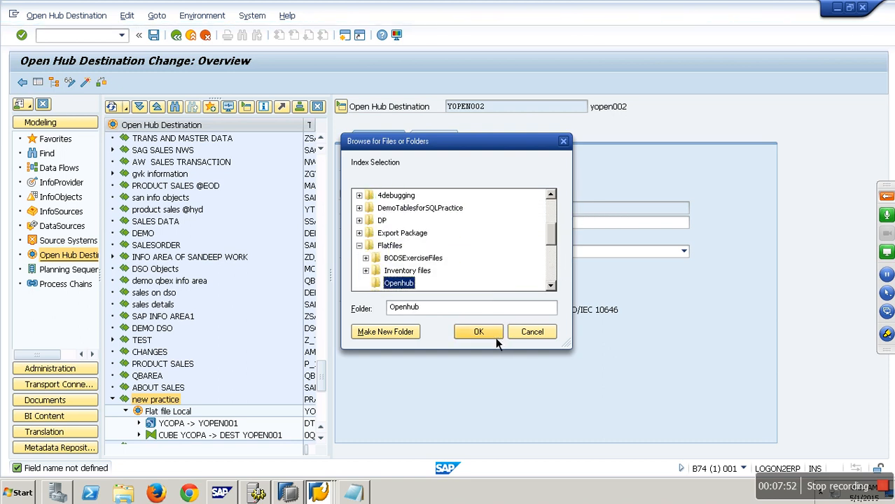
click(479, 331)
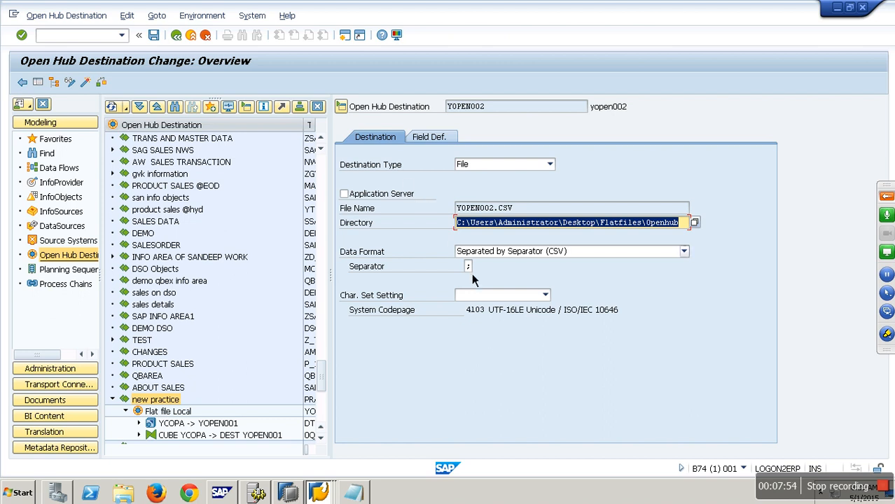
Step: Set the CSV separator to a comma, show the field definition, and activate the open hub destination
key(Tab)
key(Tab)
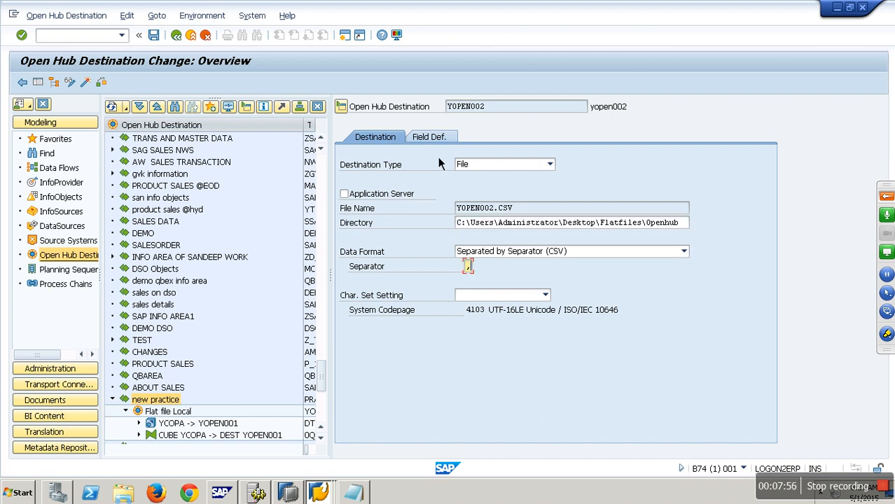
click(419, 138)
click(84, 83)
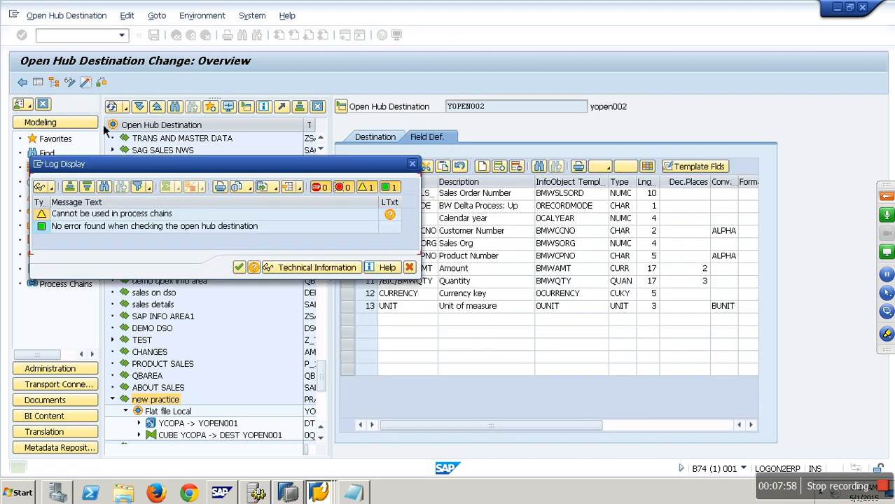
click(240, 269)
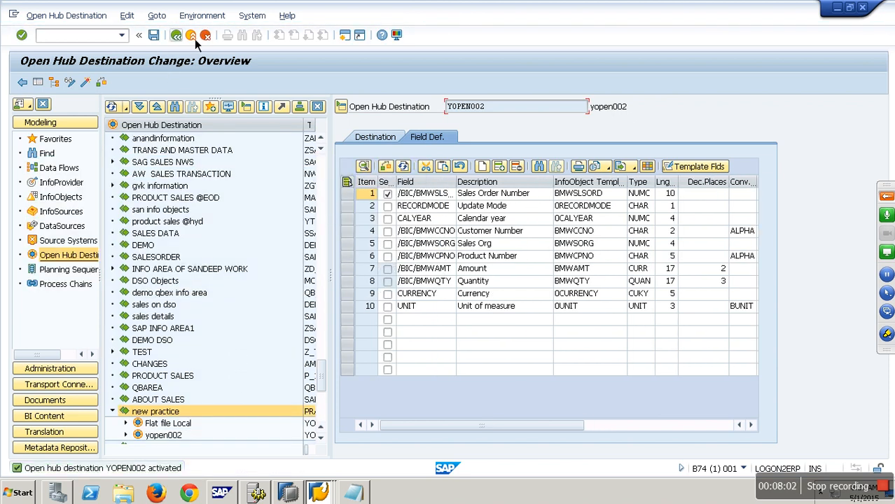
Step: Open the data transfer process ZWO_O01 -> YOPEN002, execute it, and display its request monitor
click(194, 37)
click(126, 434)
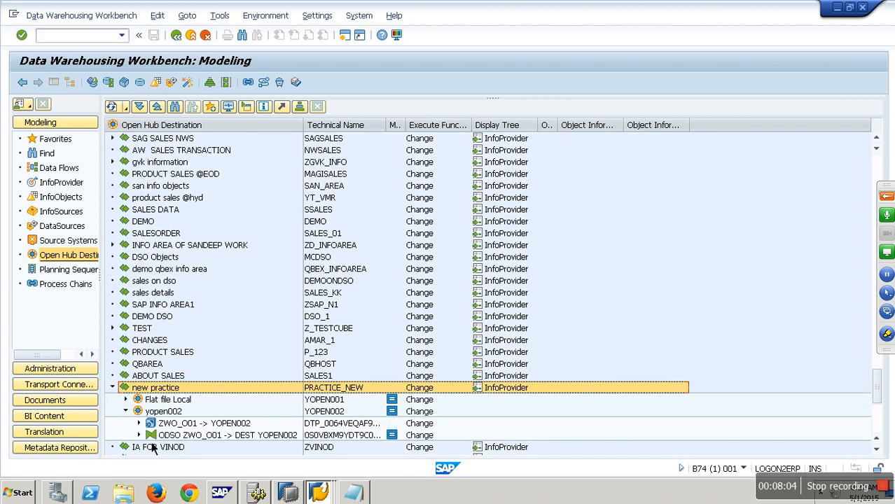
scroll(210, 427, down, 2)
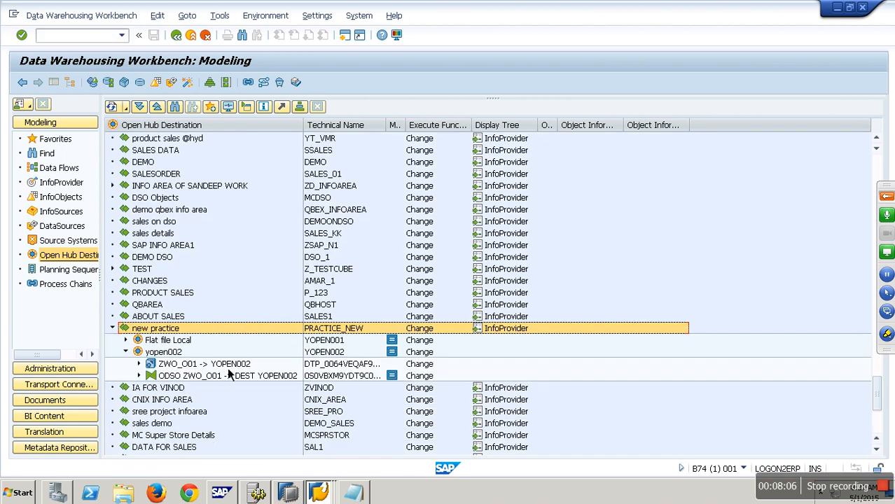
double_click(227, 367)
click(673, 310)
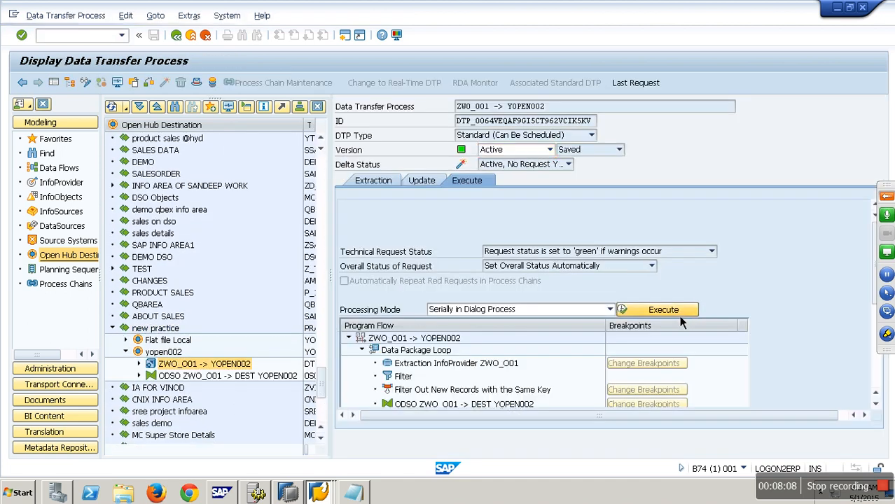
click(195, 258)
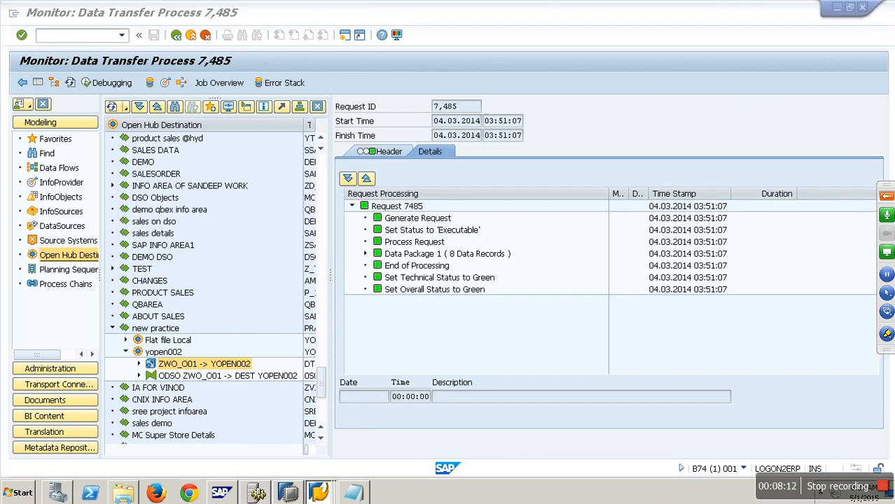
Step: Switch to Windows Explorer and open the Openhub folder inside Flatfiles on the desktop
click(122, 493)
click(124, 89)
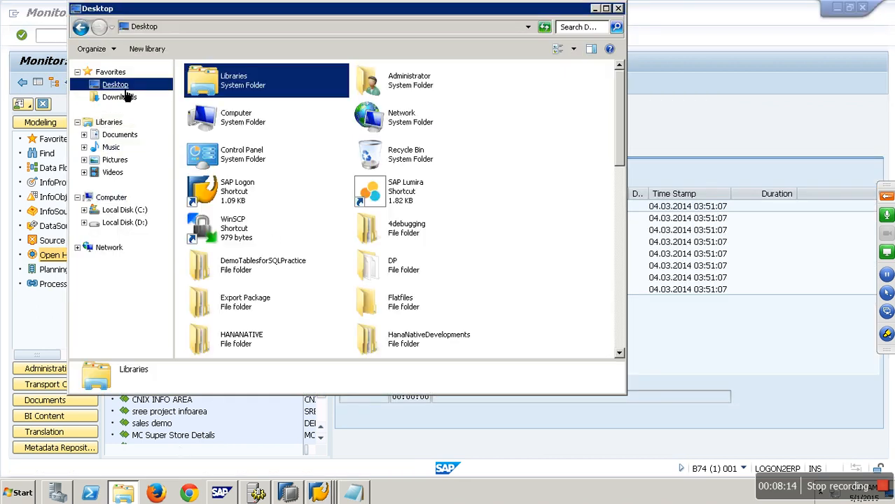
click(417, 314)
double_click(417, 314)
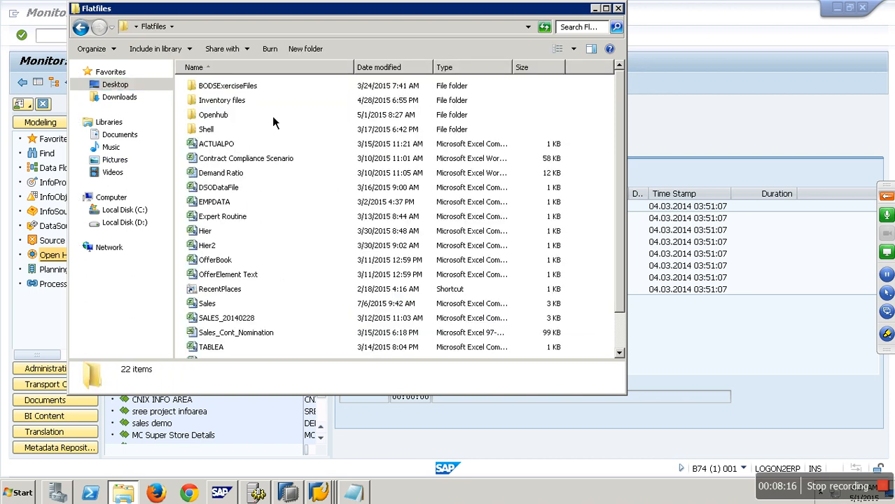
double_click(229, 120)
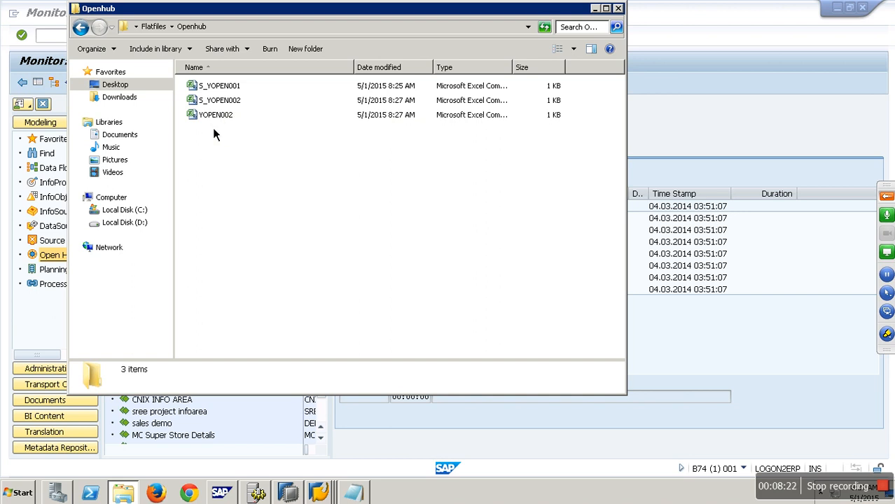
Step: Open the YOPEN002 CSV file in Excel, maximize it, and widen column A to show the full sales order numbers
click(230, 118)
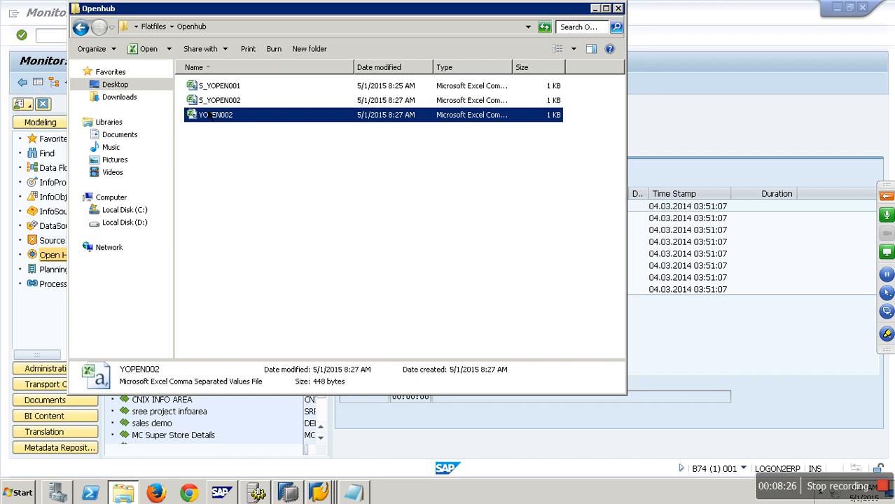
key(Up)
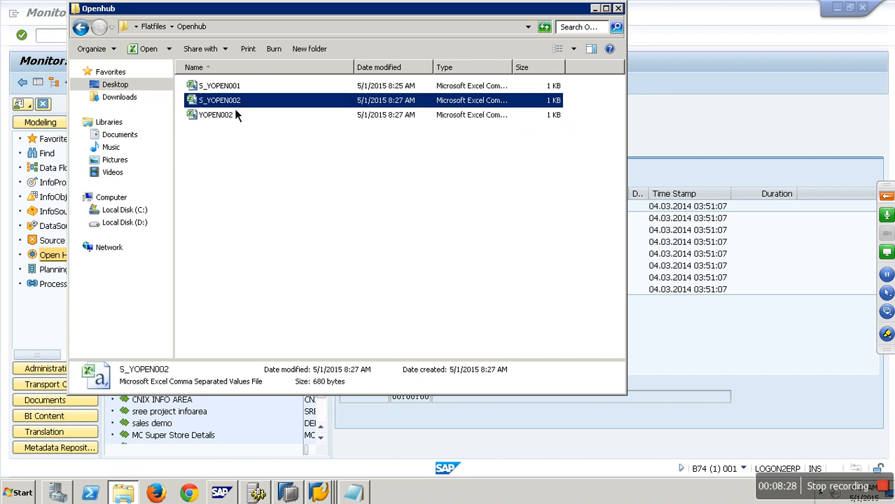
right_click(205, 115)
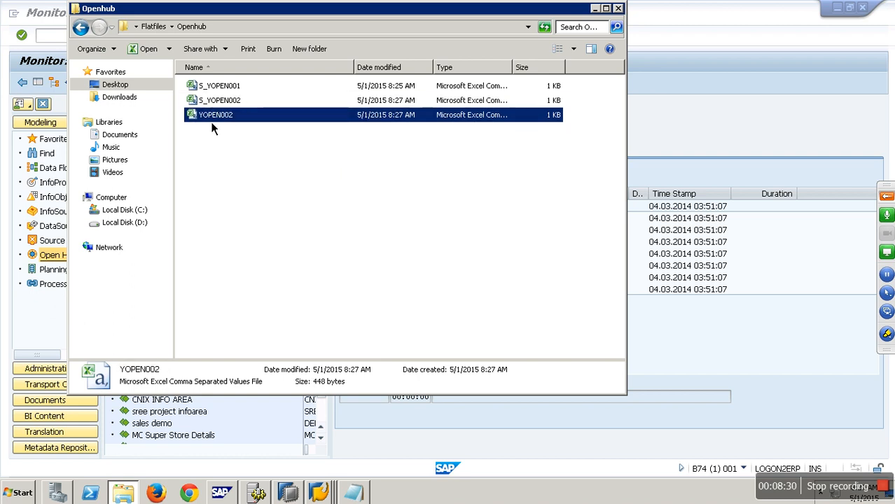
click(238, 122)
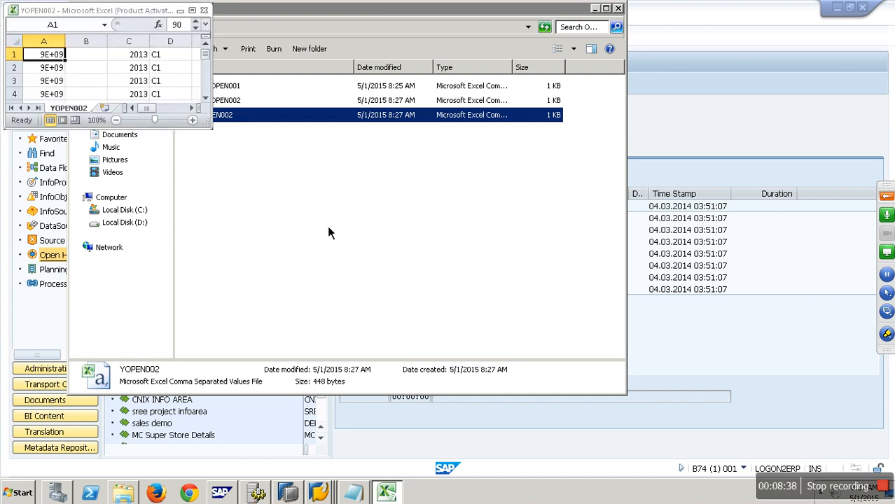
click(192, 11)
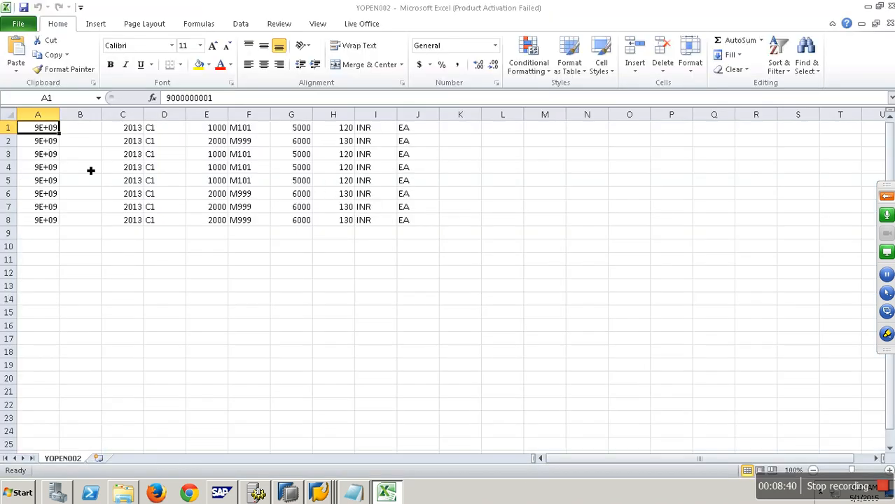
double_click(59, 114)
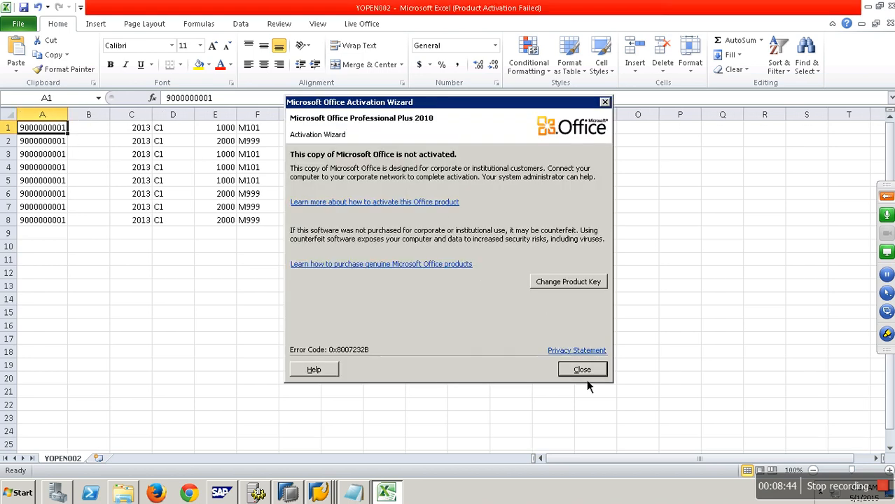
click(584, 375)
Step: Open the S_YOPEN002 structure file in Excel, widen column B to fit the field names, and review the listed columns
key(alt+Tab)
drag(228, 101, 718, 180)
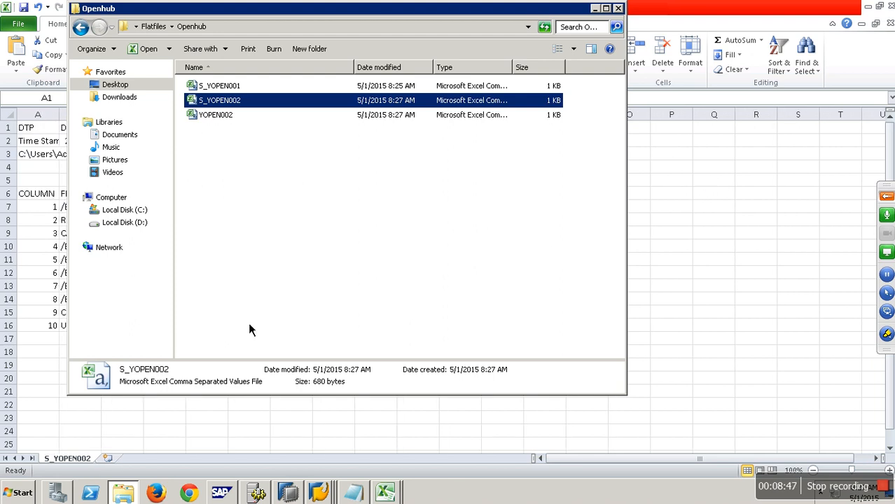
click(203, 445)
double_click(103, 117)
click(50, 209)
click(51, 233)
click(51, 271)
click(44, 312)
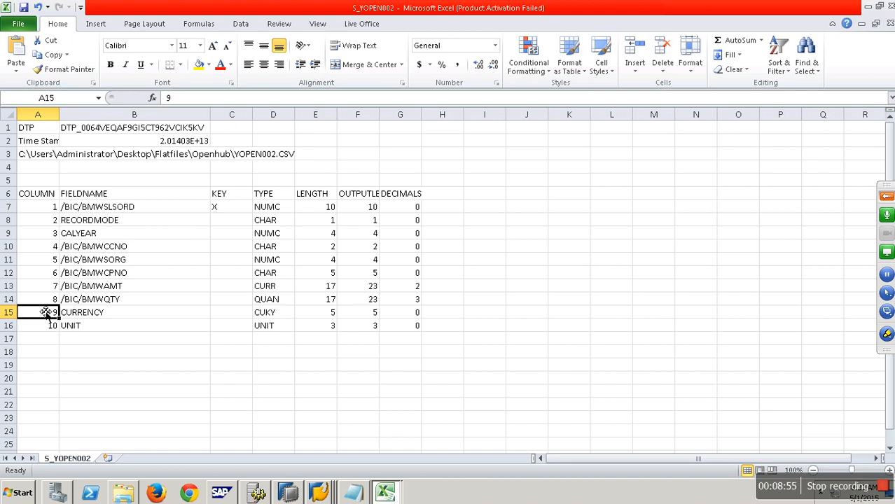
Step: Switch back to the SAP data transfer process monitor and return to the modeling workbench overview
mouse_move(320, 493)
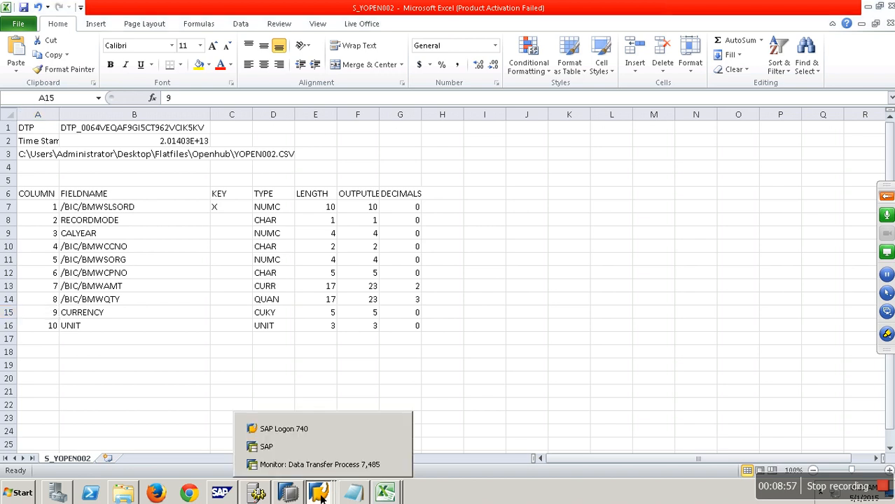
click(319, 452)
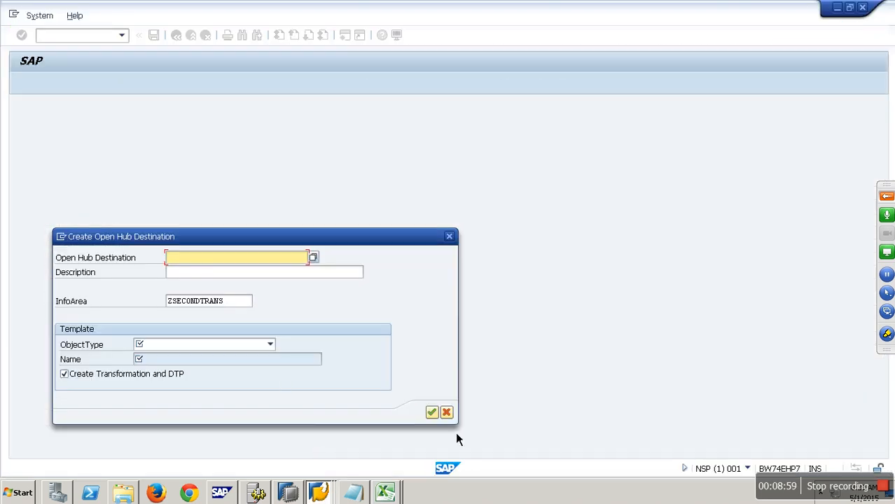
mouse_move(319, 493)
click(301, 466)
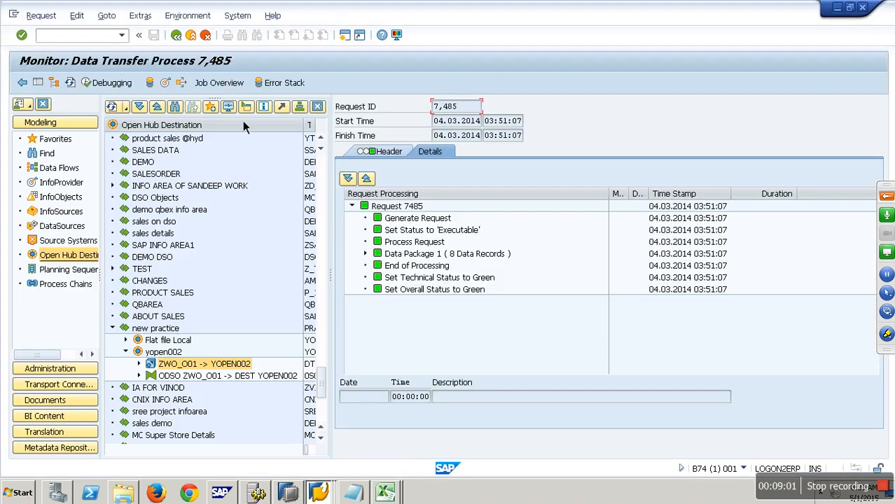
click(190, 37)
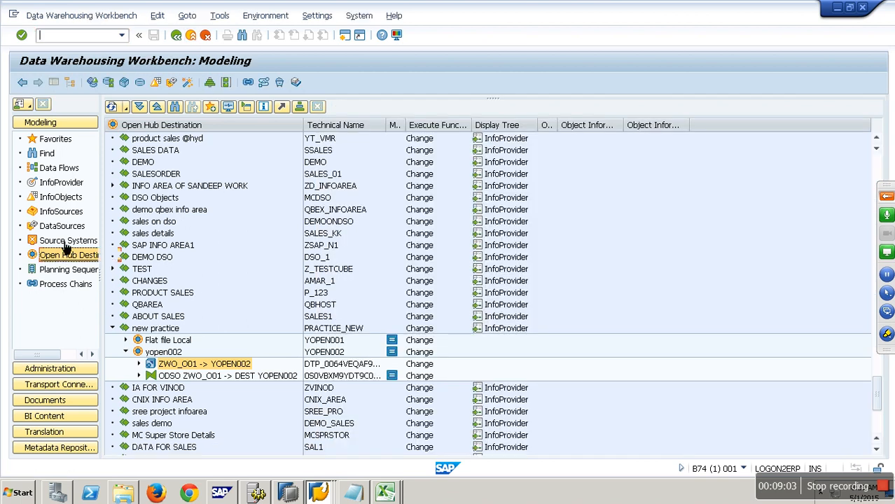
Step: Look up the write-optimized DataStore object's technical name, then start a new open hub destination in new practice with yopen003 as name and description
click(61, 183)
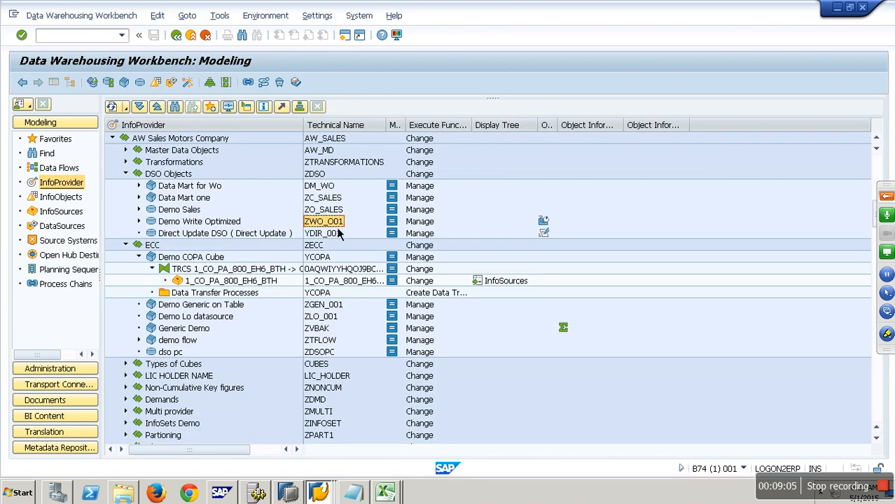
click(68, 255)
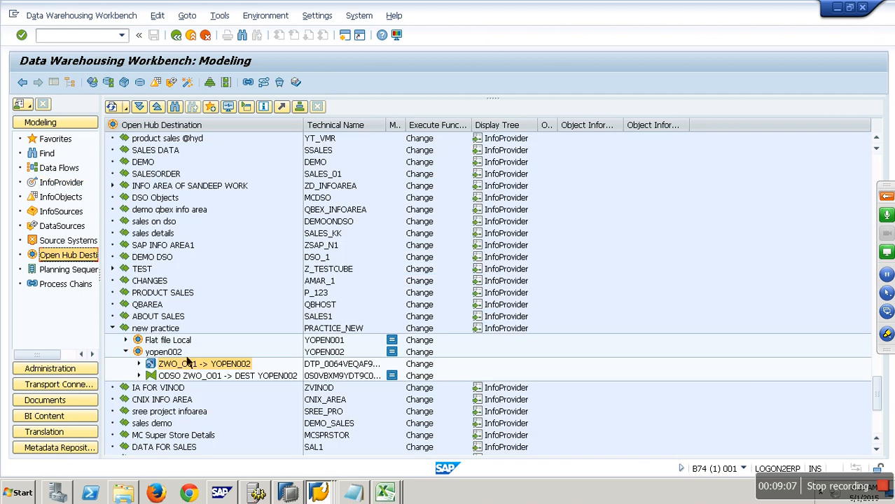
right_click(171, 329)
click(266, 412)
text(yopen002)
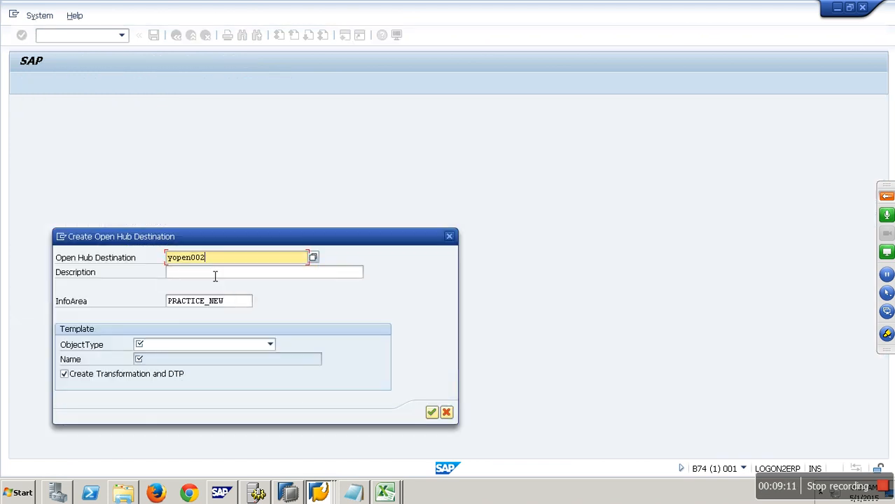
key(BackSpace)
text(3)
click(216, 274)
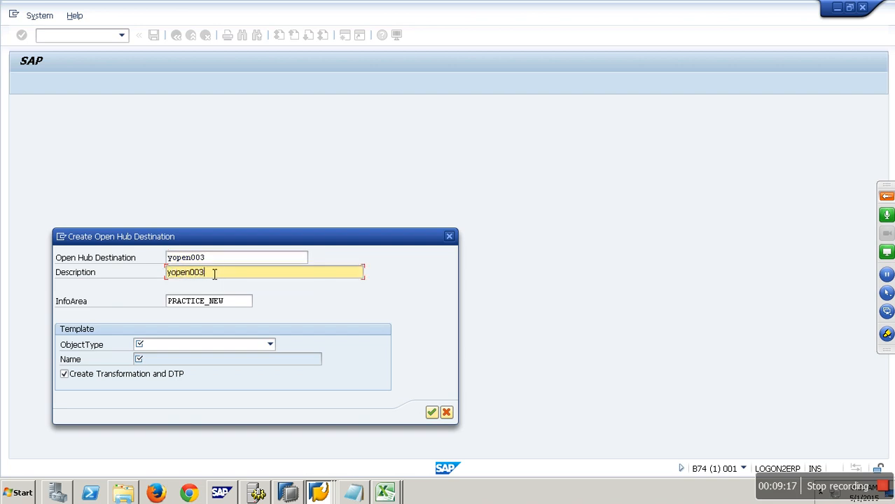
Step: Set DataStore Object ZWO_O01 as the template and create the open hub destination
click(229, 345)
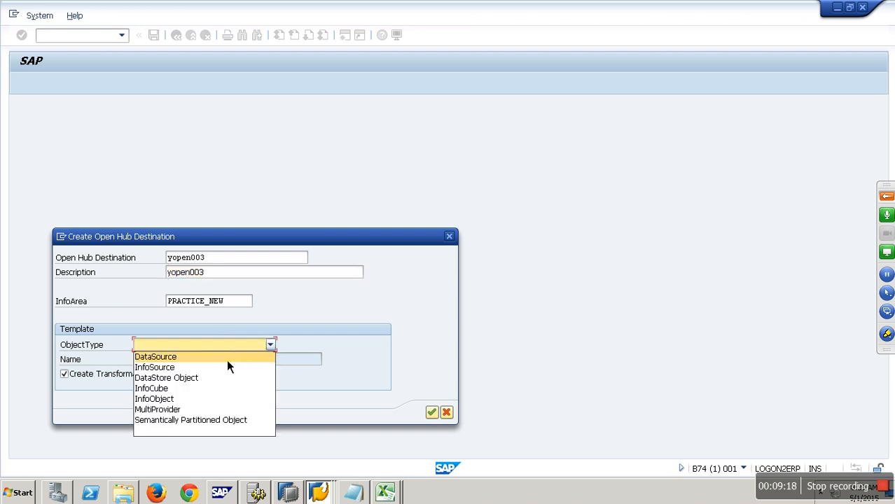
click(197, 385)
text(DSO_001)
click(432, 413)
Step: Set the destination type of YOPEN003 to Database Table and choose the semantic key
click(510, 166)
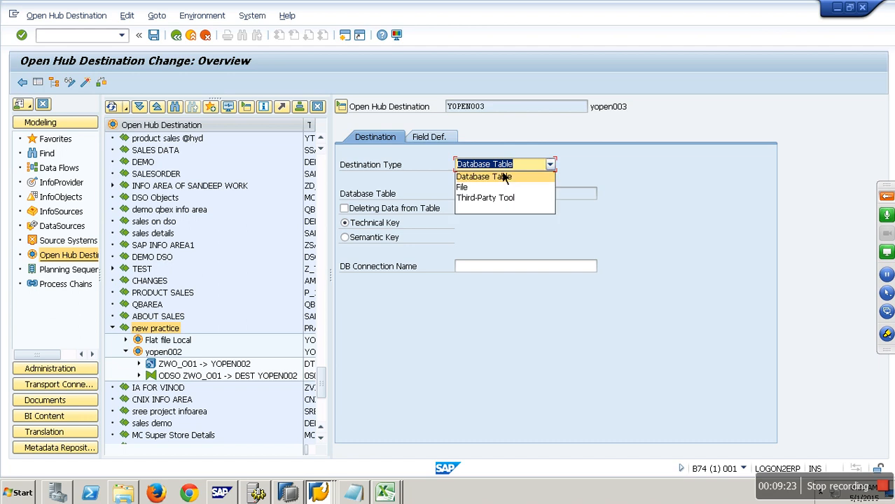
click(501, 181)
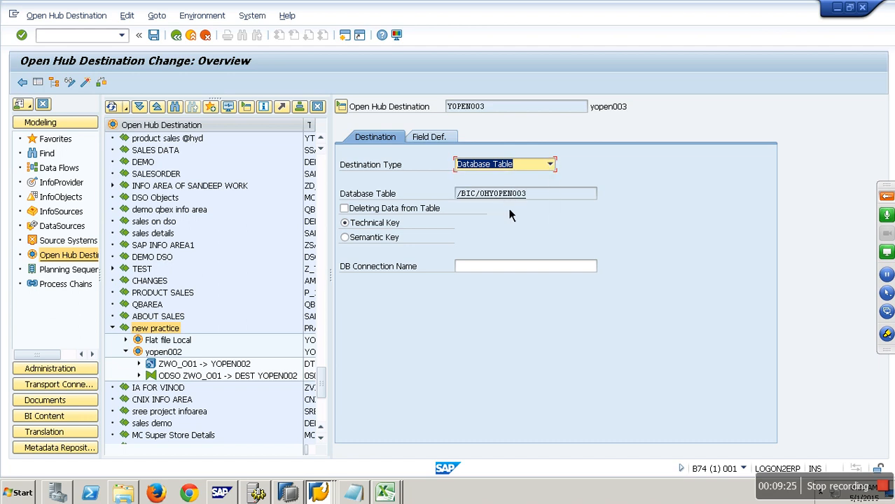
click(490, 195)
drag(495, 200, 527, 205)
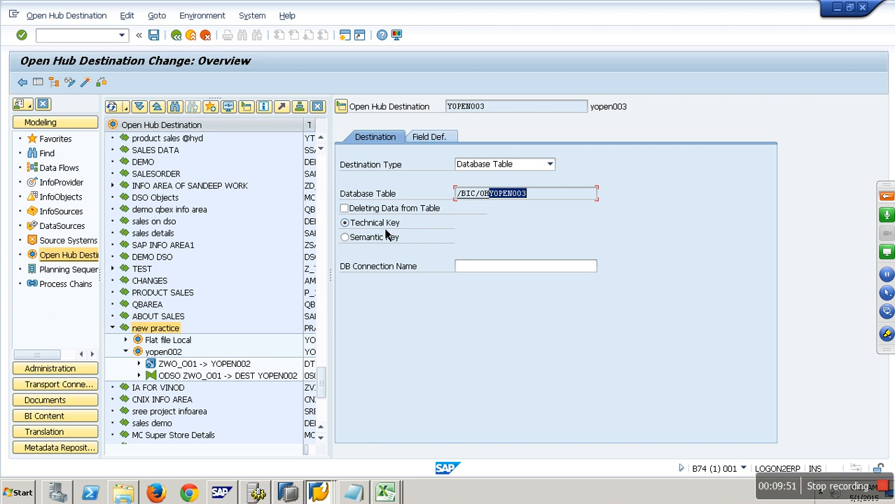
click(385, 242)
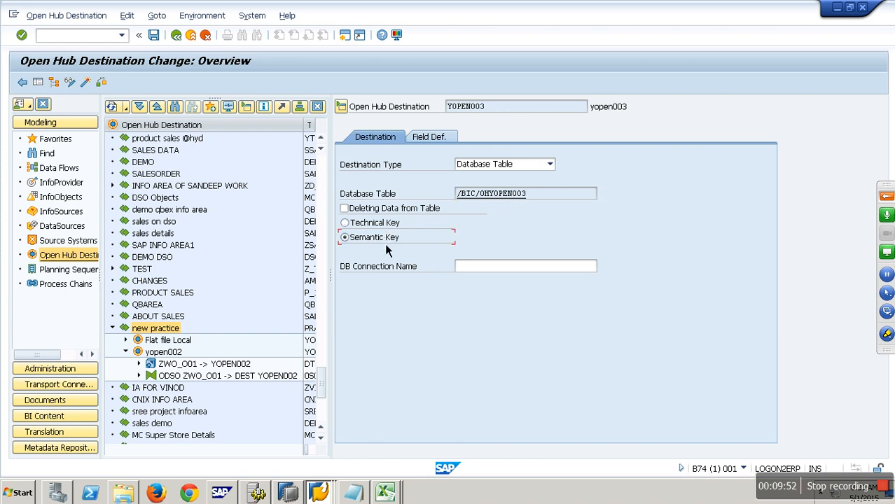
Step: Check the semantic key in the field definition of YOPEN003, activate the destination, and return to the modeling overview
click(434, 138)
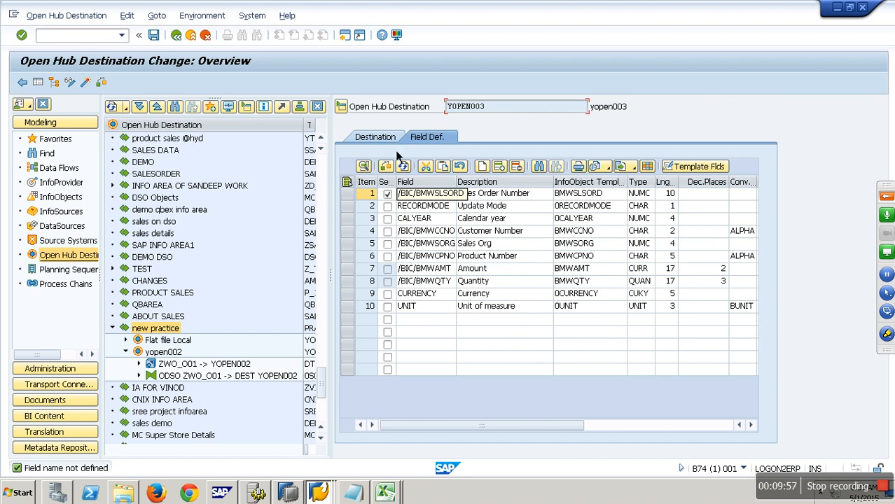
click(374, 137)
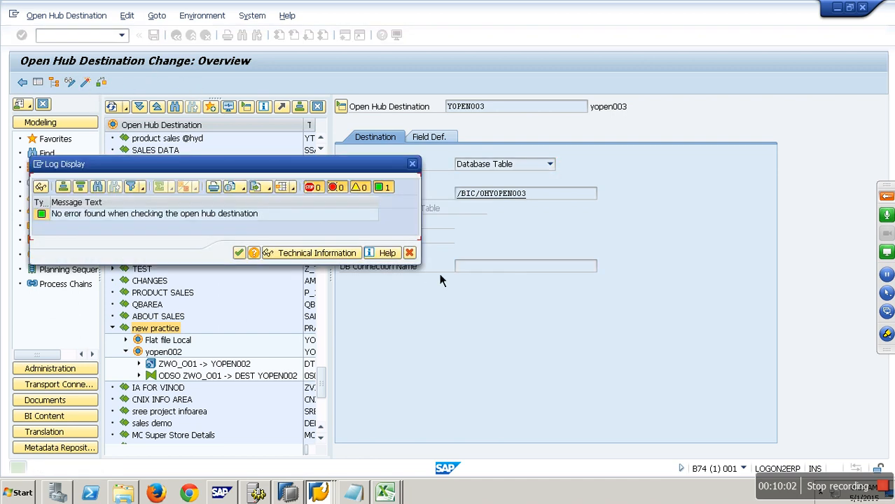
click(240, 253)
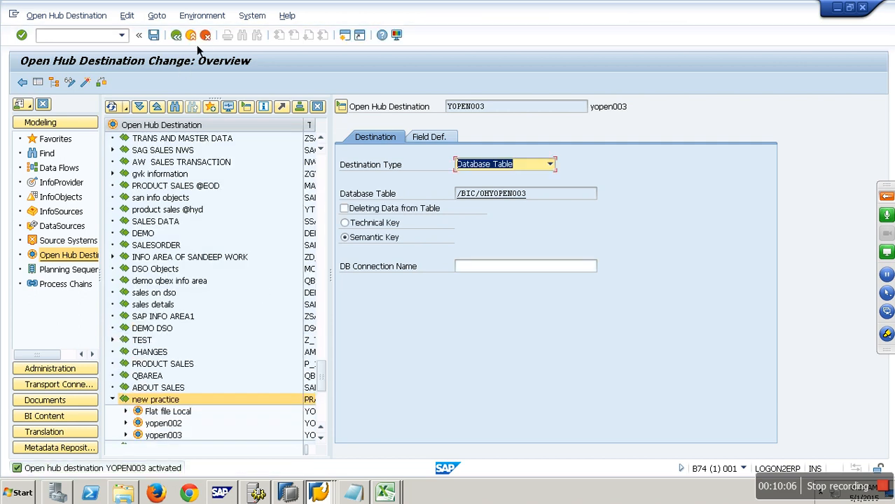
click(190, 35)
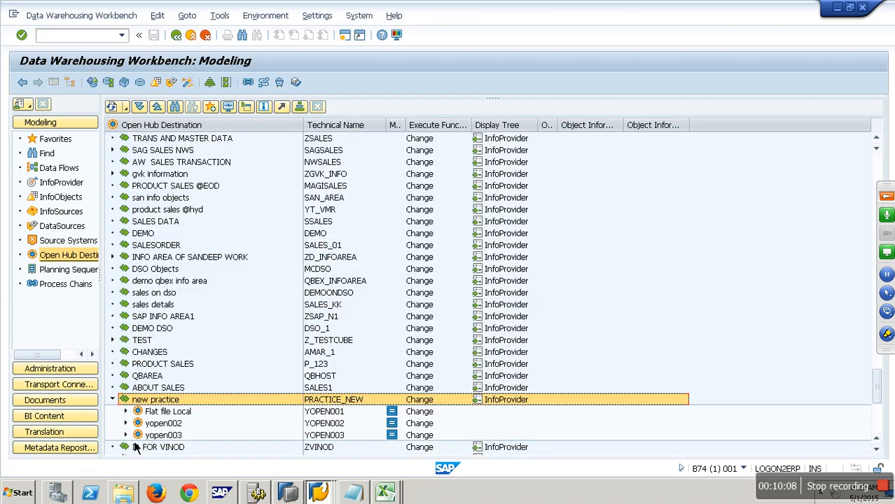
Step: Execute the data transfer process ZWO_O01 -> YOPEN003 and check its refreshed request monitor details and header
click(126, 435)
scroll(196, 418, down, 3)
double_click(215, 341)
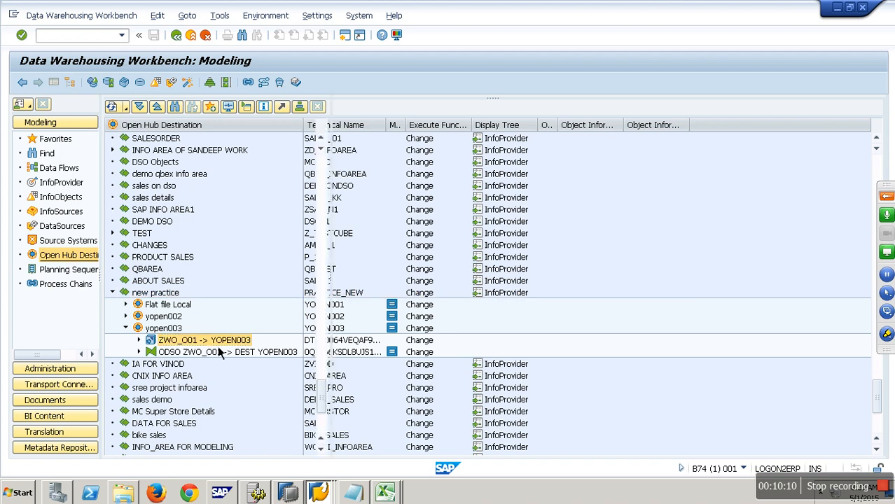
click(663, 309)
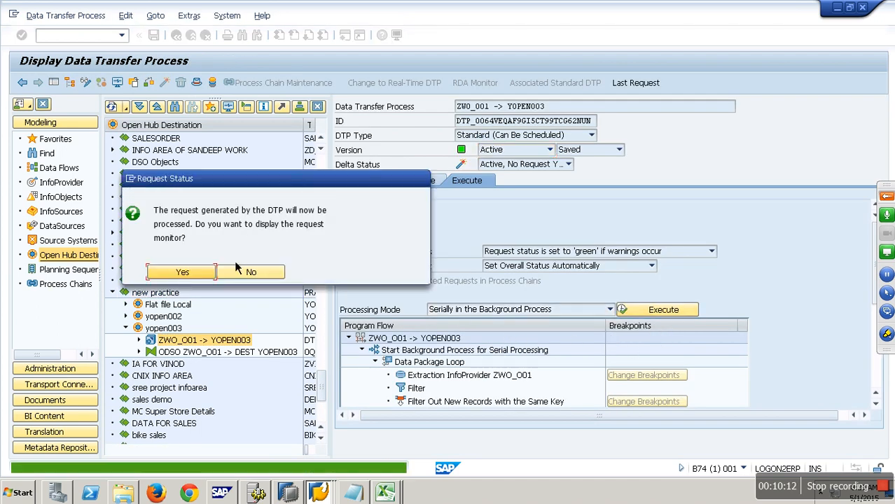
click(196, 281)
click(72, 84)
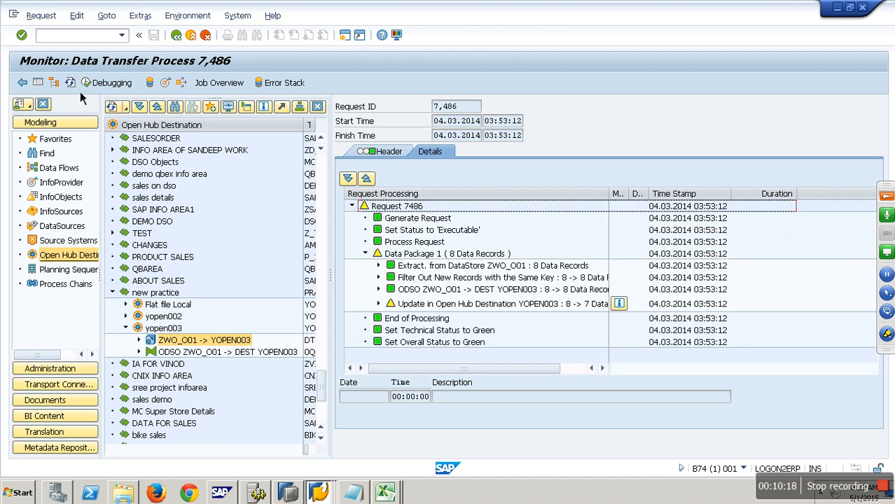
click(389, 152)
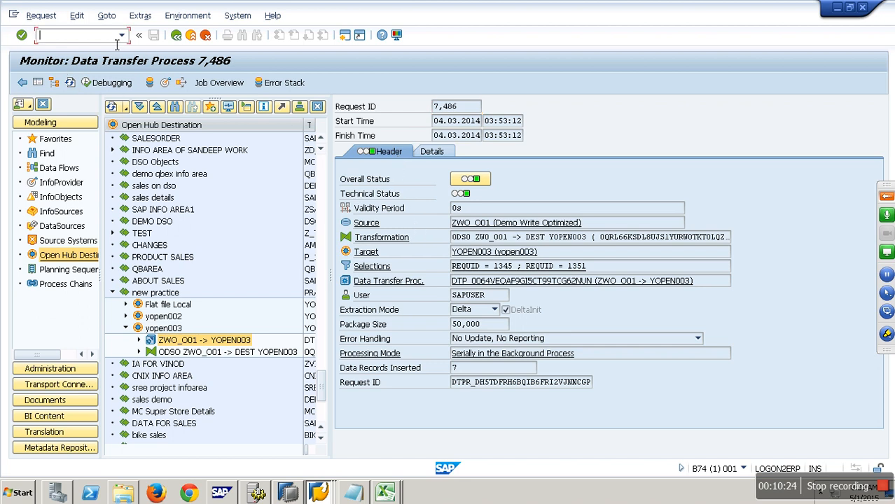
Step: Open transaction SE11 in a new session and display the contents of database table /BIC/OHYOPEN003
text(/ose11)
key(Return)
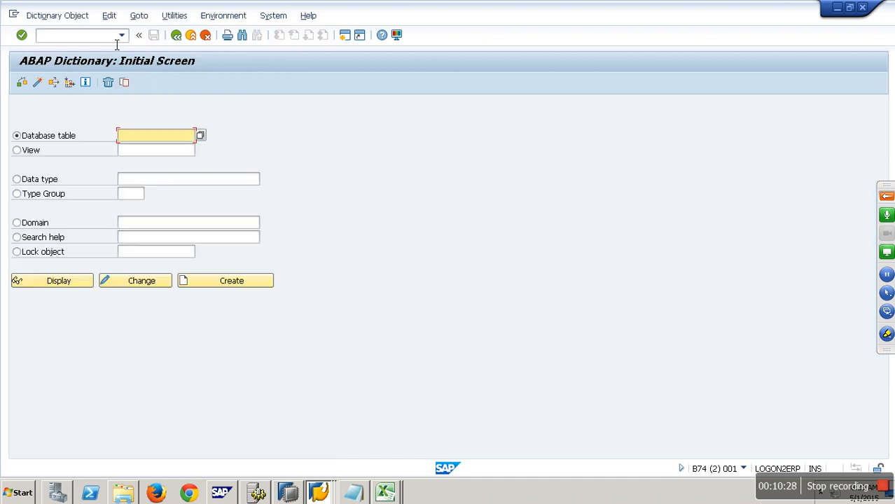
text(/bic/ohyopen003)
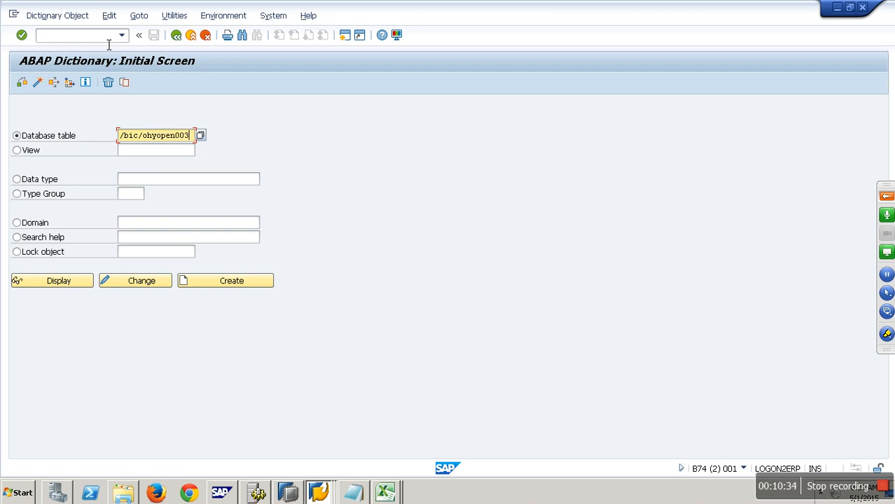
click(79, 282)
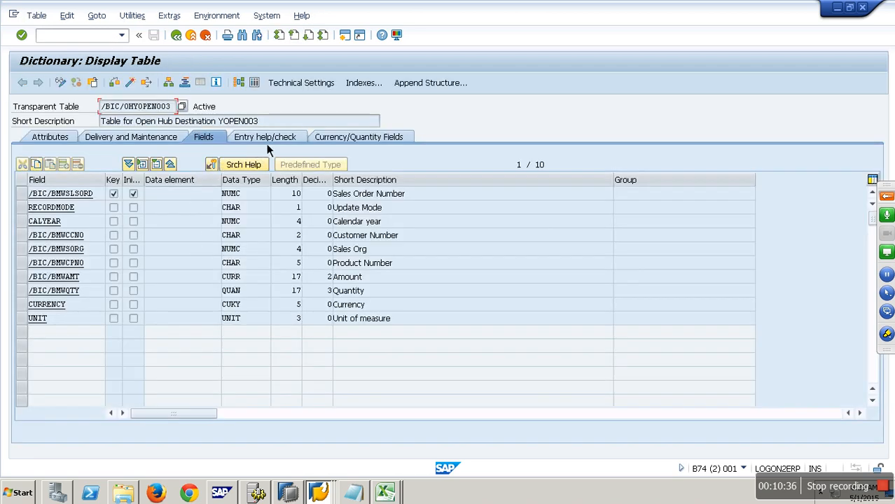
click(239, 83)
click(26, 85)
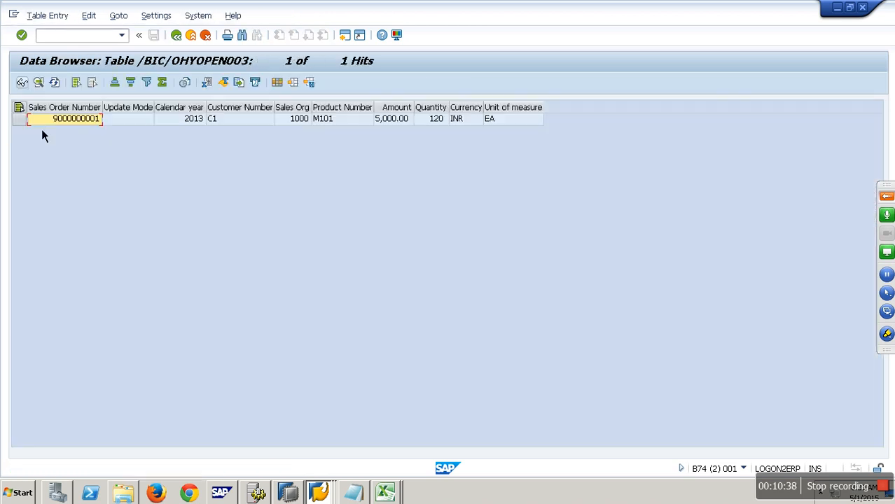
Step: Switch to the YOPEN002 file in Excel to compare its sales order numbers in column A, then return to the SAP request monitor
key(alt+Tab)
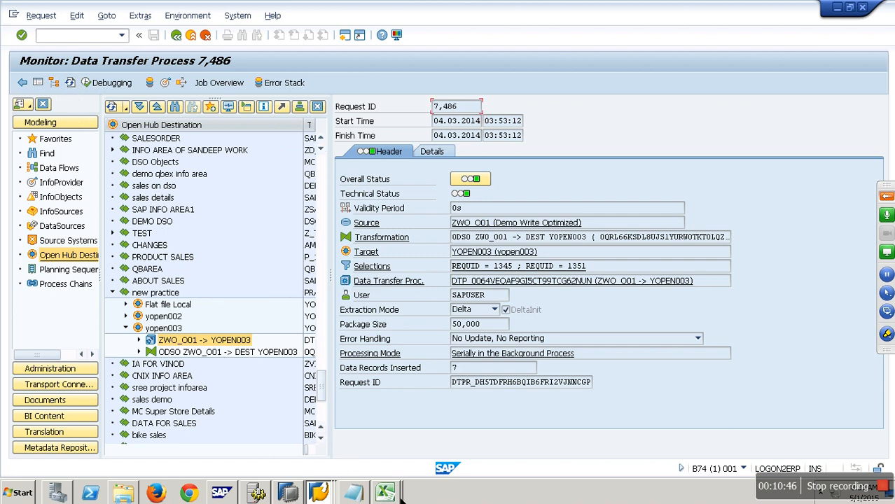
mouse_move(396, 493)
click(386, 447)
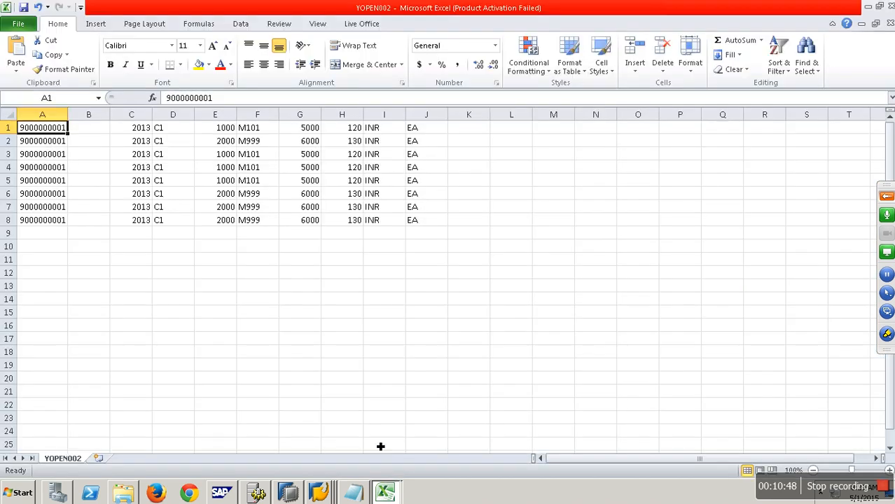
drag(54, 133, 72, 238)
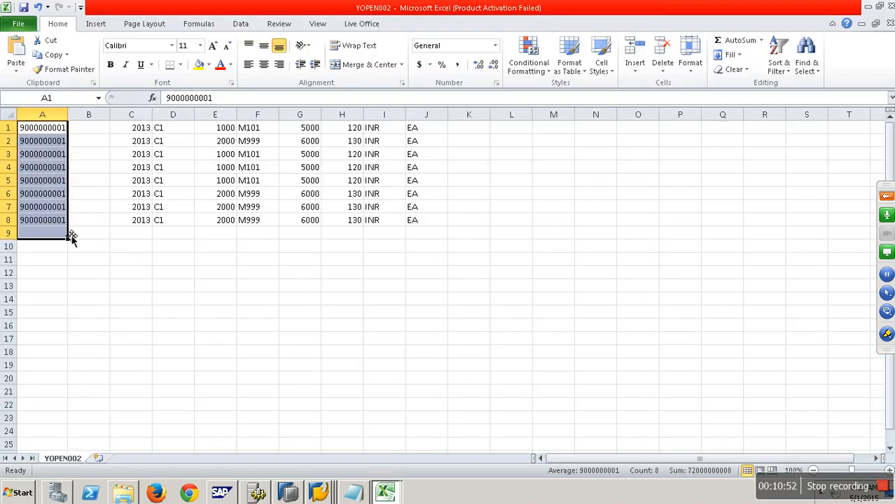
key(alt+Tab)
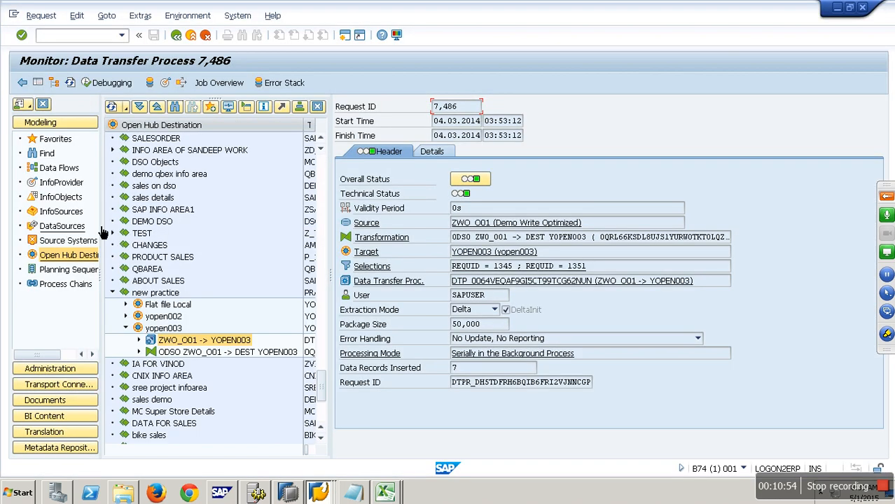
Step: Open destination YOPEN003 for changing, choose the technical key, and try to activate it
click(176, 35)
right_click(166, 330)
click(215, 357)
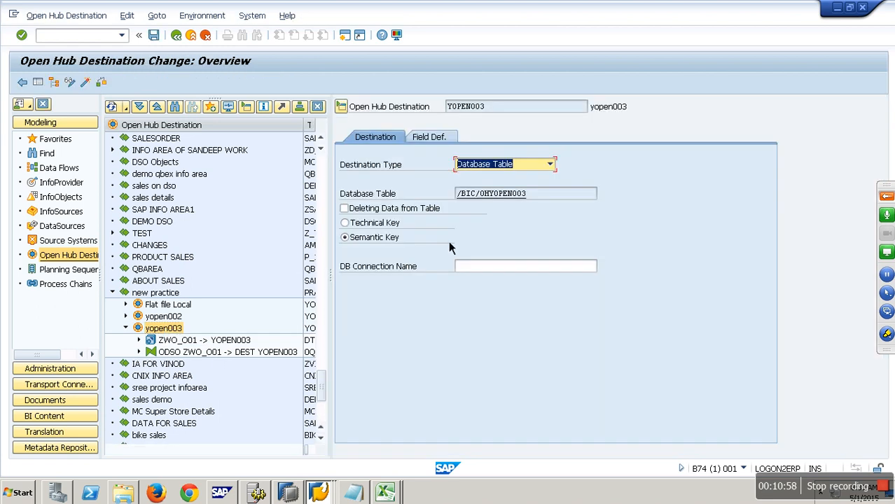
click(86, 83)
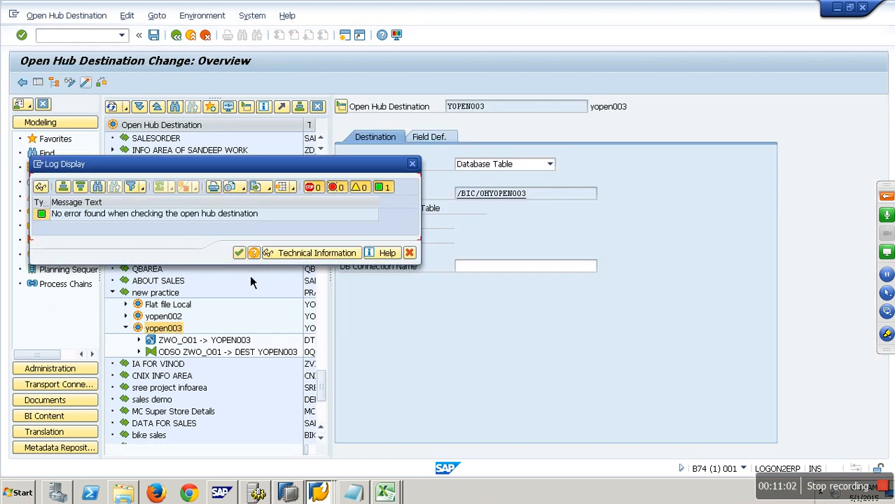
key(Return)
key(Return)
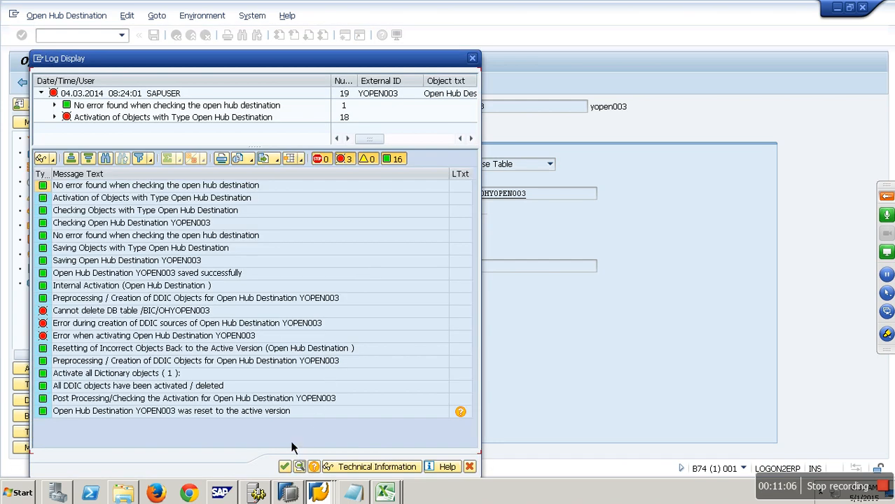
click(473, 58)
Step: Enable Deleting Data from Table for YOPEN003 and activate it, agreeing to delete table /BIC/OHYOPEN003 with its content
click(383, 213)
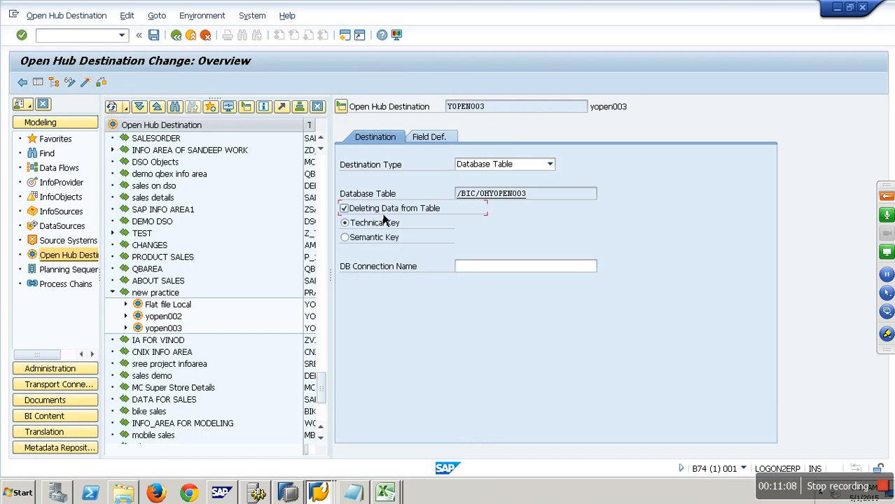
click(100, 83)
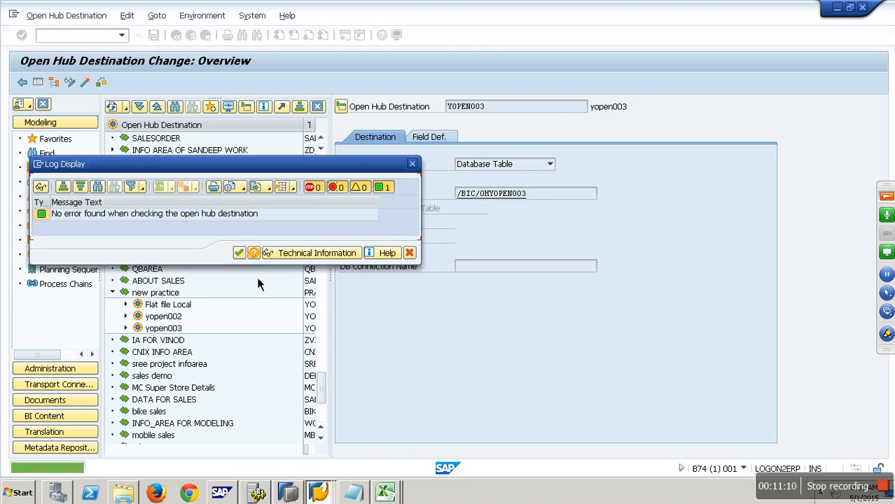
key(Return)
click(193, 258)
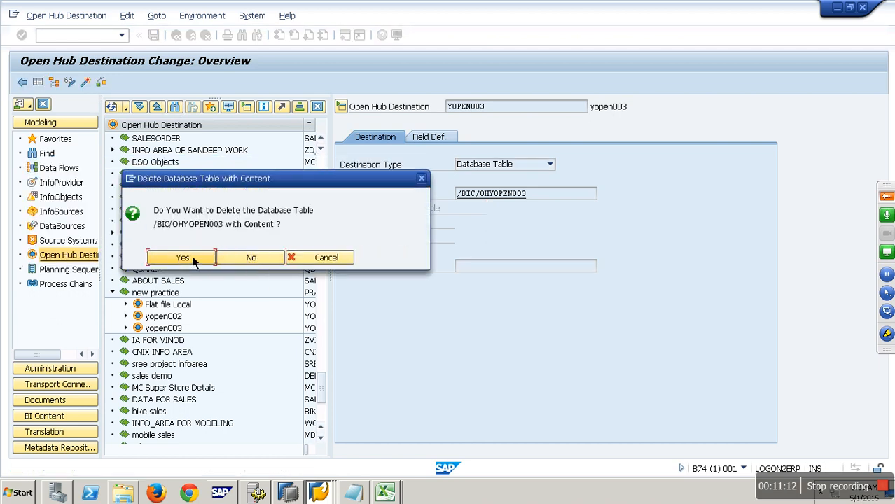
click(204, 263)
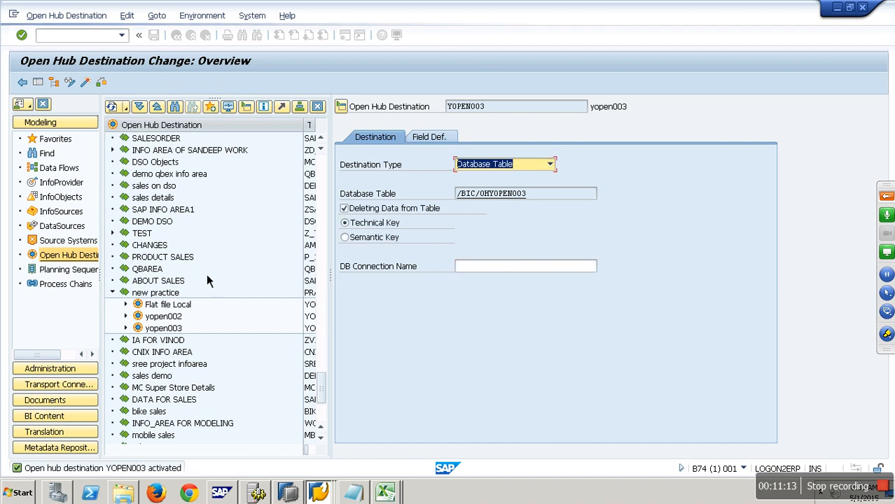
Step: Execute the data transfer process ZWO_O01 -> YOPEN003 again and open its request monitor
double_click(158, 329)
double_click(195, 342)
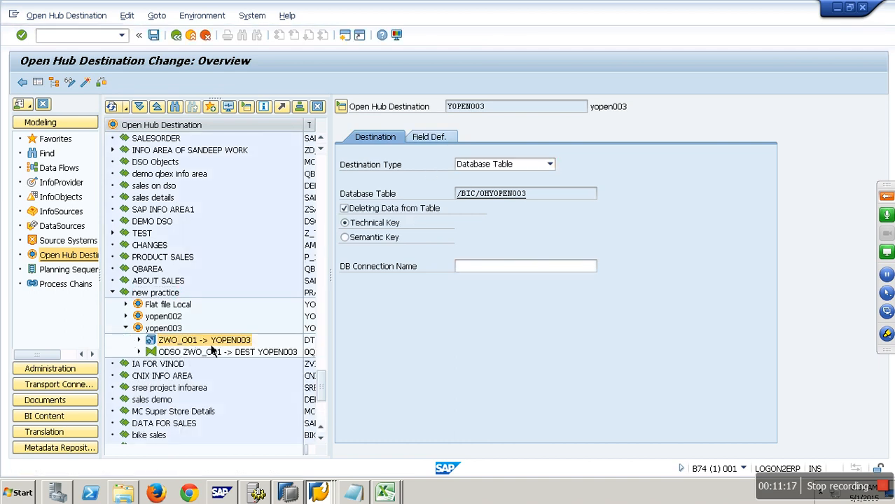
click(661, 310)
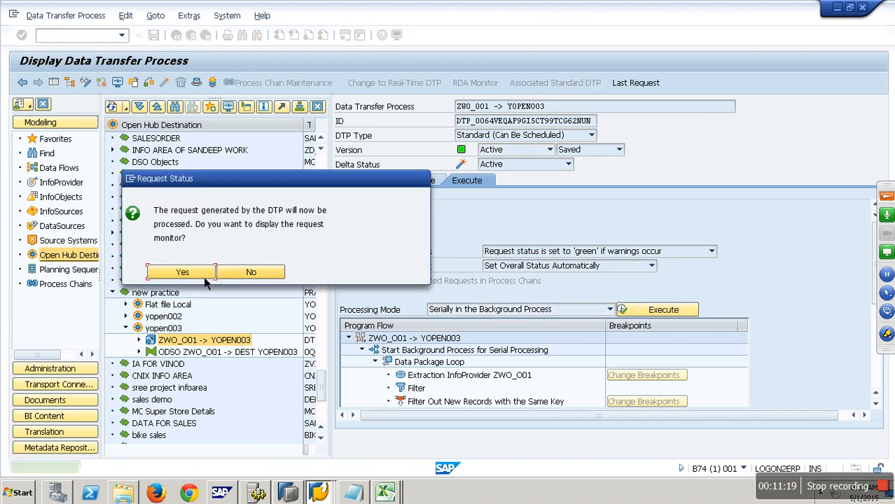
click(180, 272)
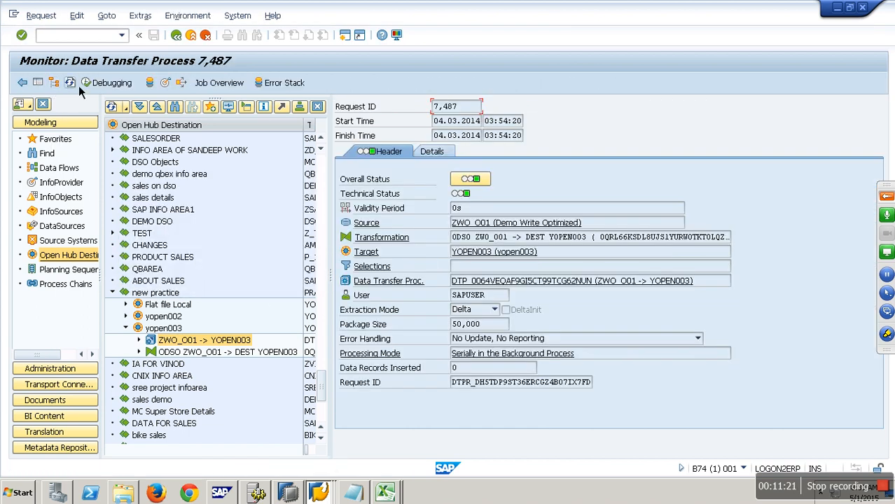
Step: View the processing details of request 7487 and switch to the data browser session for table /BIC/OHYOPEN003
click(431, 151)
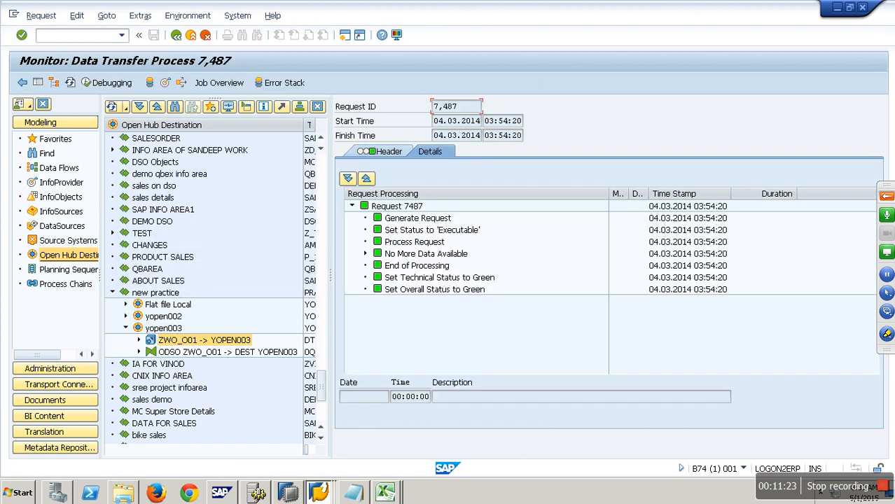
click(326, 496)
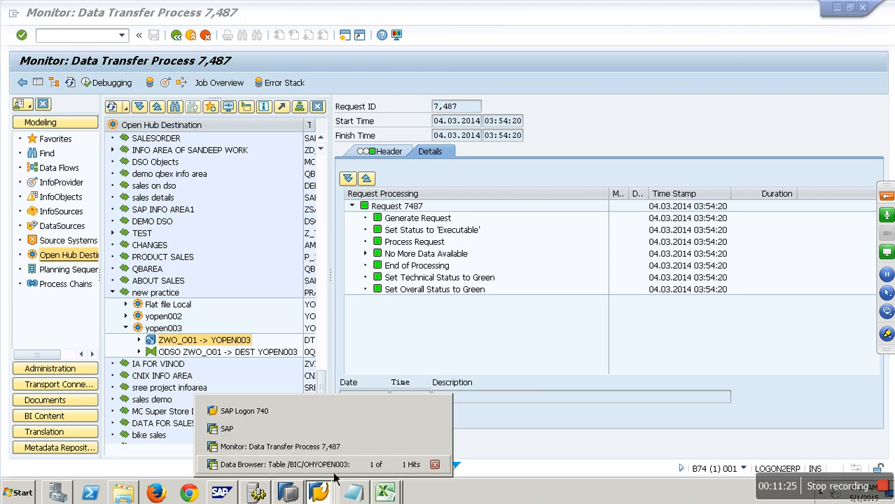
click(329, 465)
Step: Stop the data browser transaction and display table /BIC/OHYOPEN003 in the ABAP Dictionary
click(60, 87)
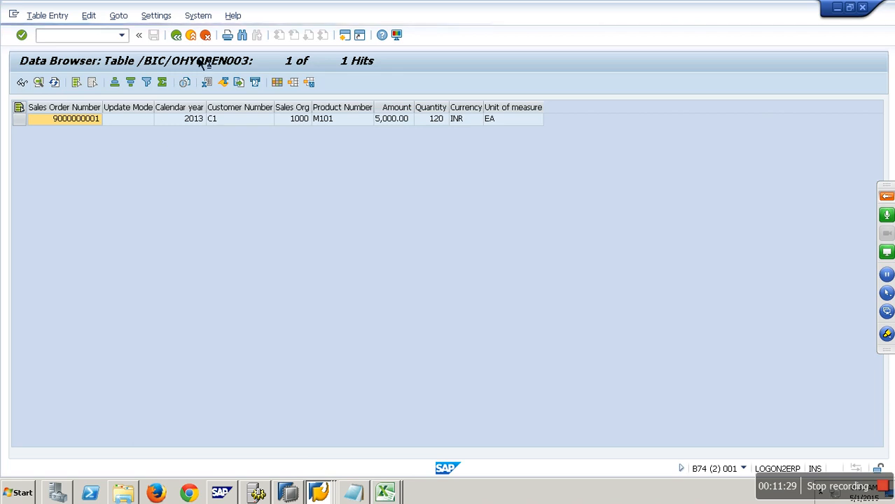
click(13, 14)
click(87, 138)
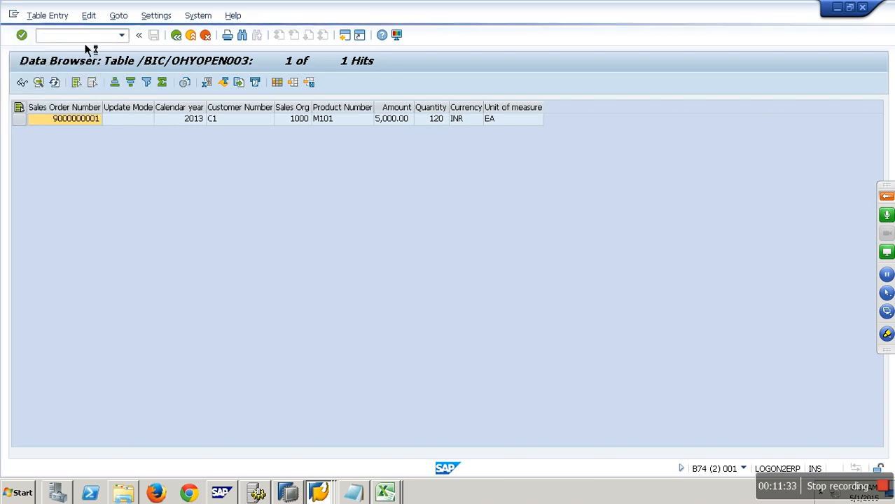
click(13, 14)
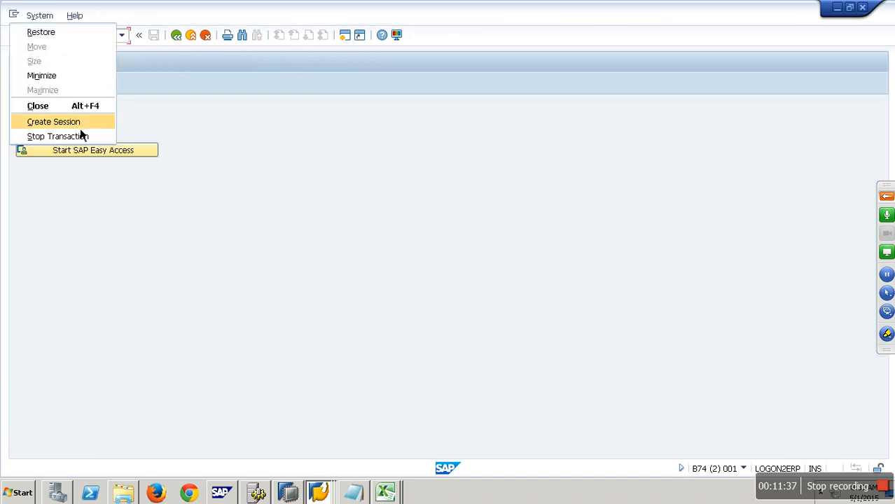
click(128, 47)
click(77, 41)
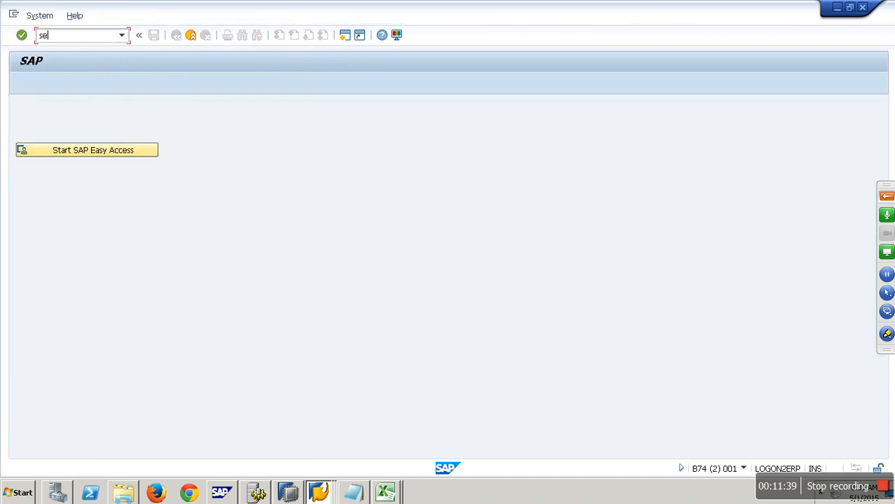
key(Return)
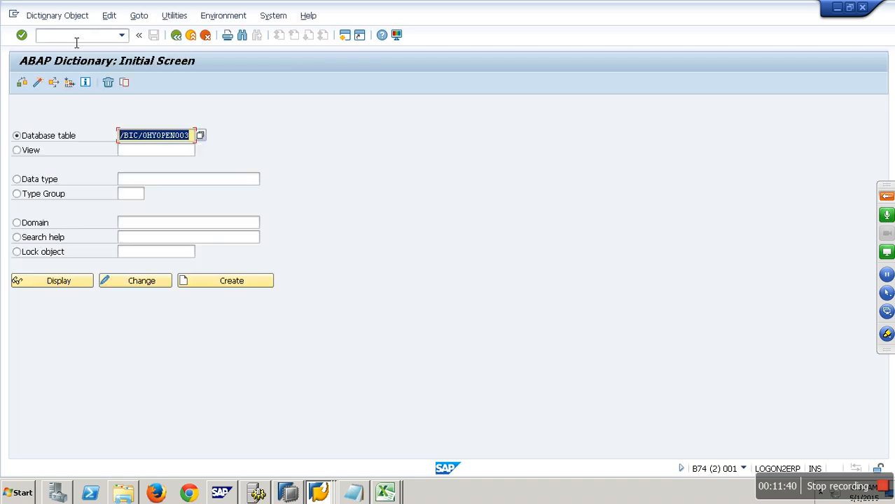
click(50, 281)
Step: Mark the key fields OHREQUID, DATAPAKID and RECORD, and list the contents of /BIC/OHYOPEN003 without any selection values
click(23, 194)
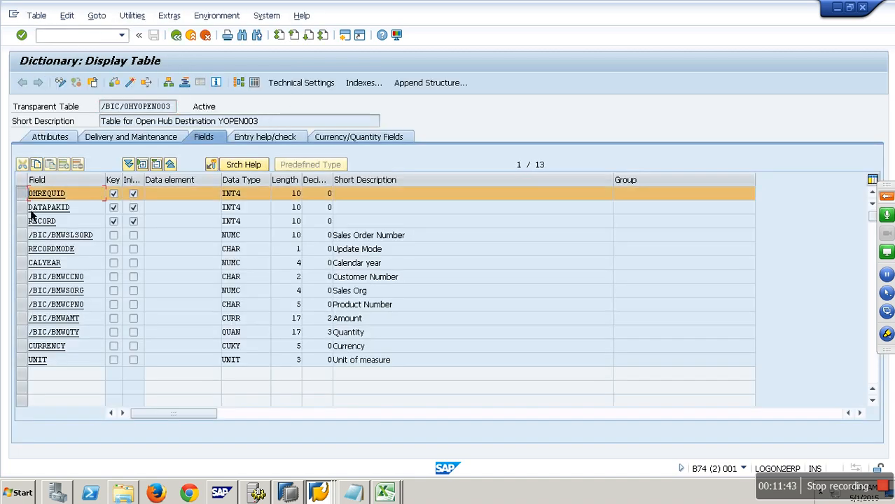
click(23, 208)
click(23, 221)
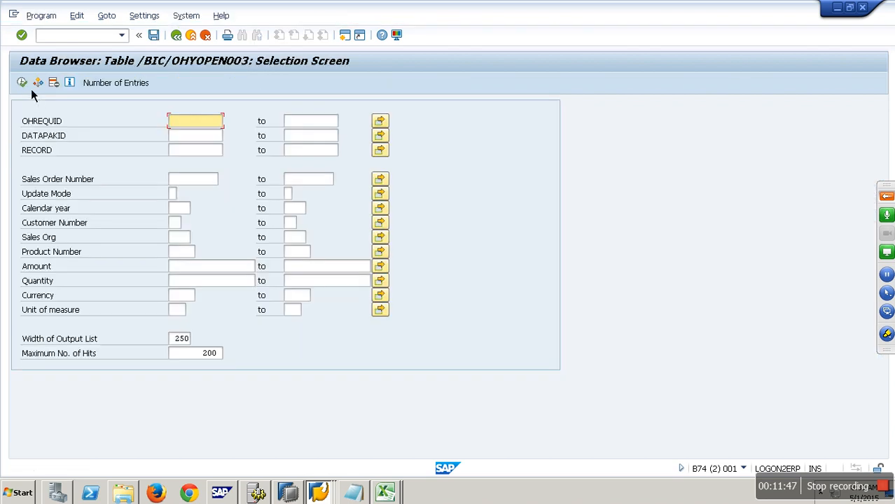
click(23, 83)
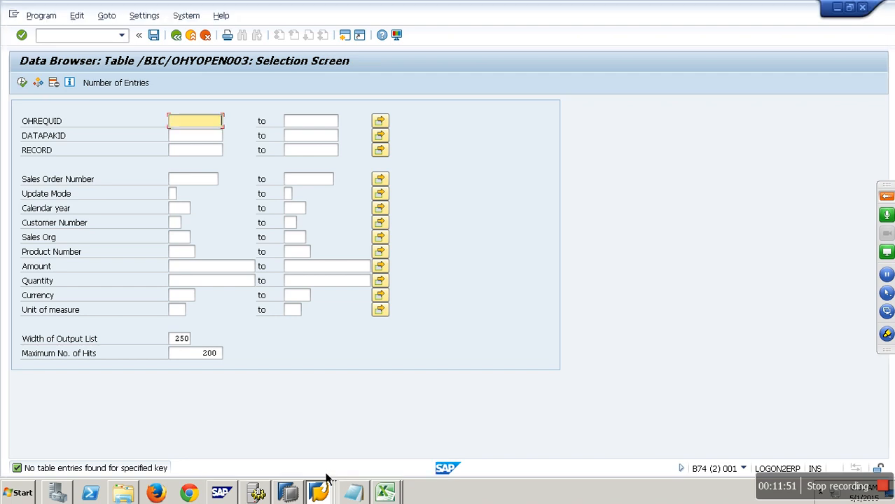
Step: Return to the monitor of request 7487, expand No More Data Available to check the extraction, and leave the monitor
click(308, 446)
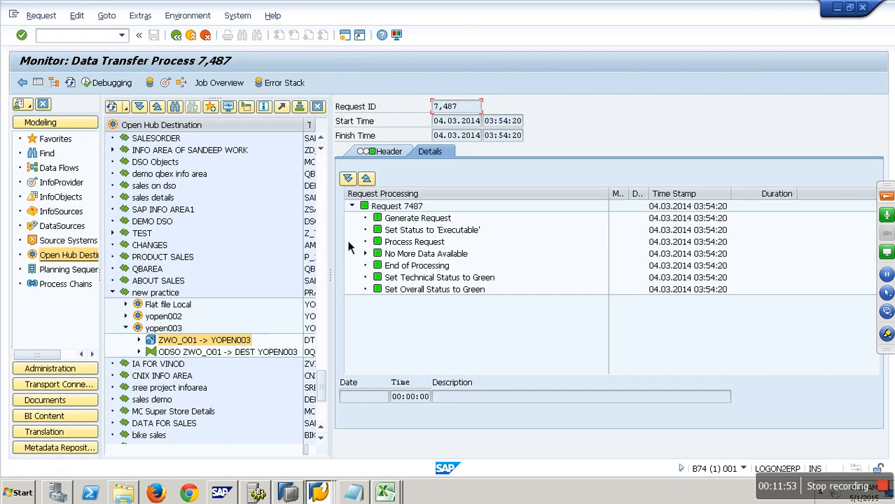
click(365, 253)
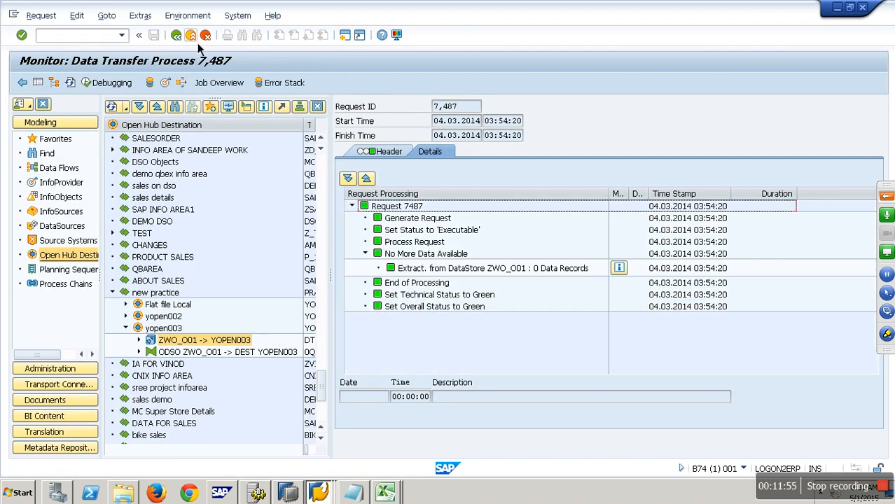
click(189, 35)
Step: Open the management of InfoProvider Demo Write Optimized (ZWO_O01) and display the where-used list of request 1351
click(63, 183)
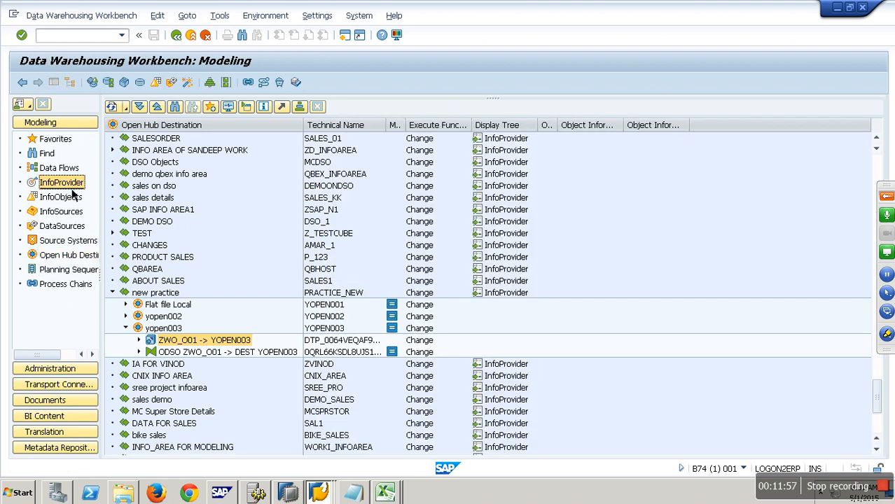
right_click(203, 224)
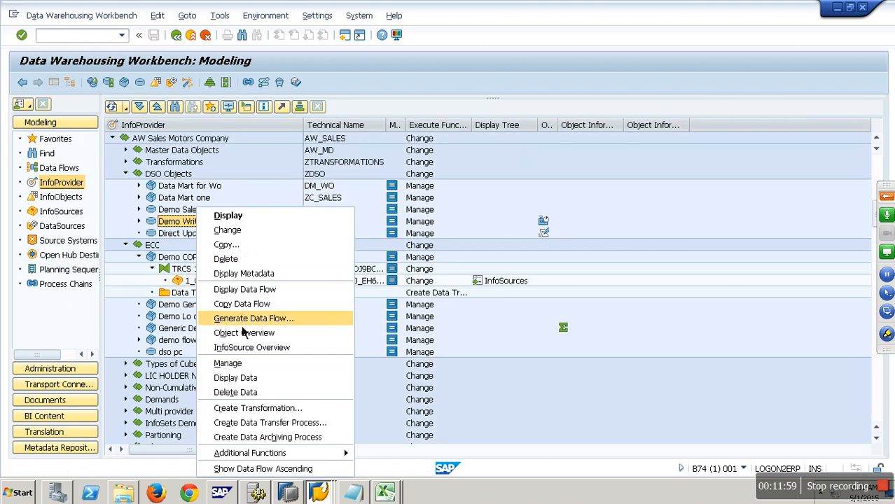
click(243, 364)
click(425, 266)
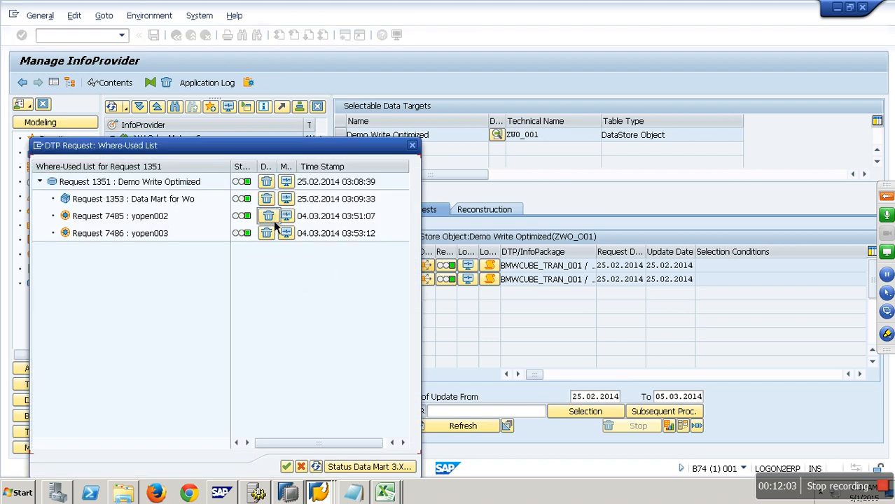
Step: Delete request 7485 of yopen002, allow access to and deletion of YOPEN002.CSV and S_YOPEN002.CSV with the decision remembered, and return to the modeling workbench
click(267, 234)
click(207, 259)
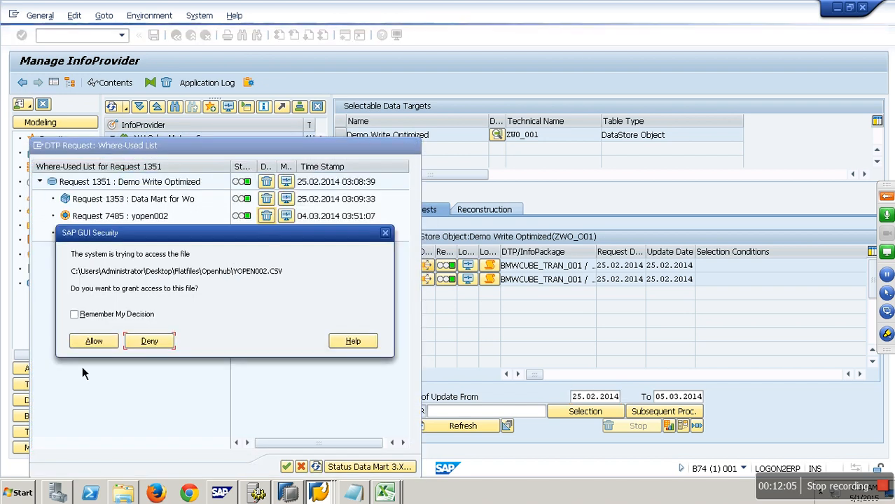
click(100, 315)
click(98, 341)
click(74, 315)
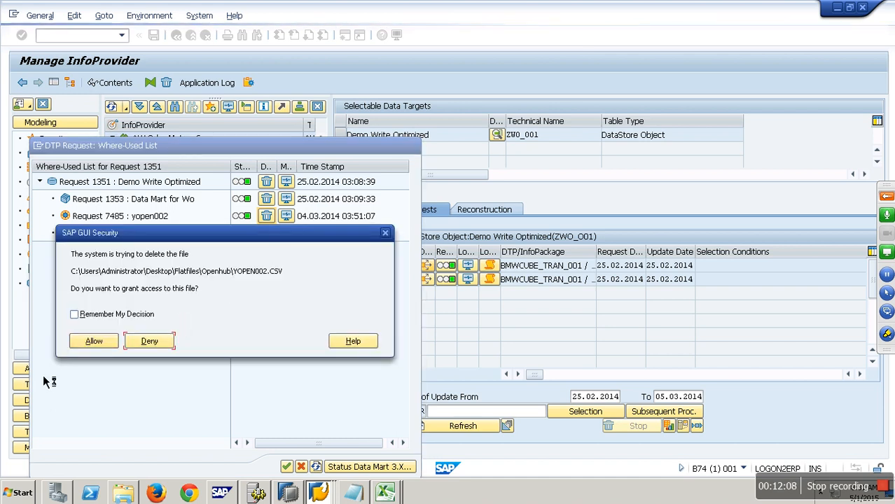
click(98, 342)
click(74, 314)
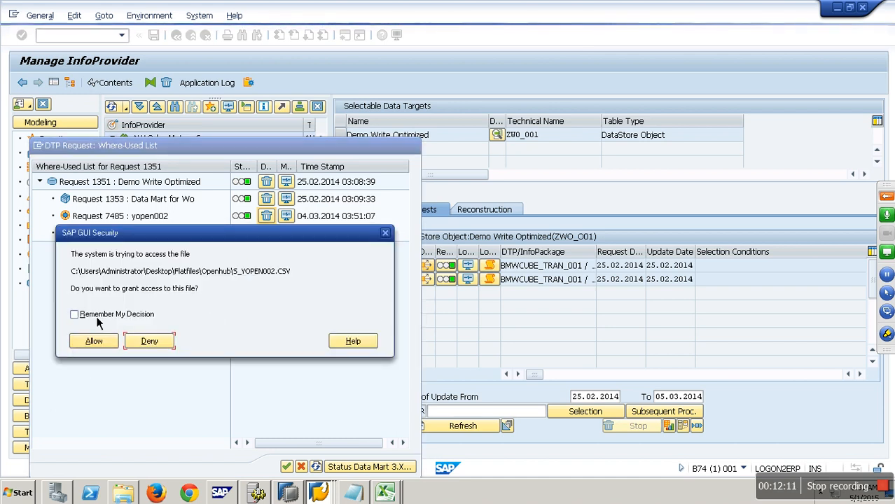
click(95, 342)
click(99, 316)
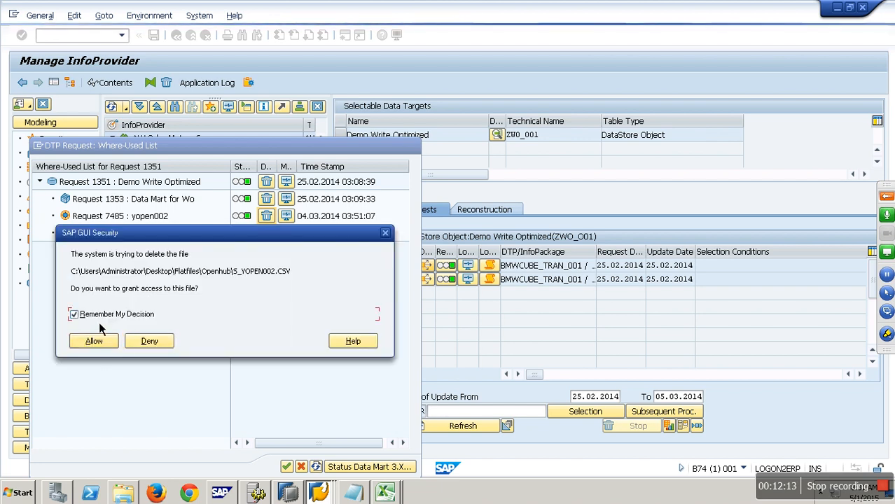
click(104, 343)
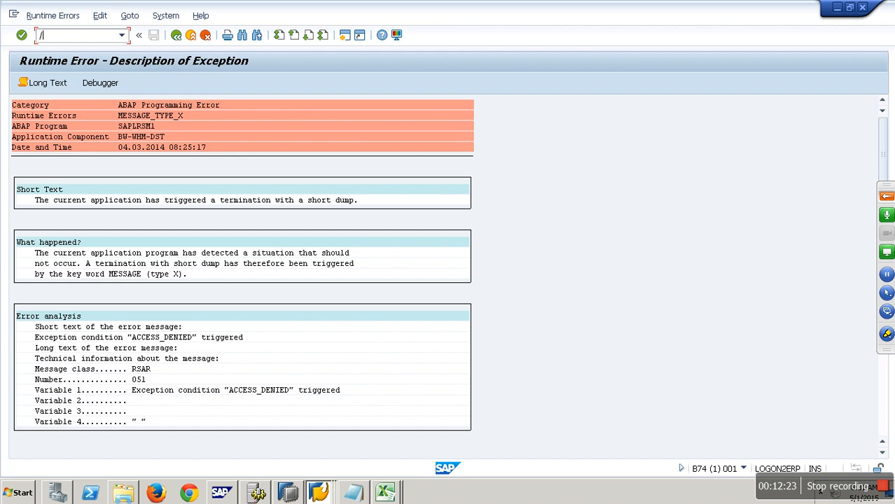
key(Return)
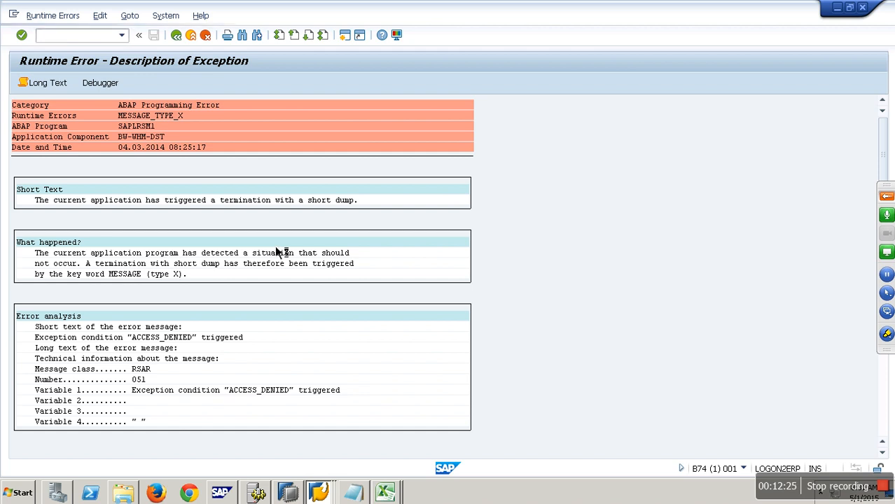
Step: Manage ZWO_O01 again and delete request 7486 of yopen003 from the where-used list of request 1345
right_click(217, 140)
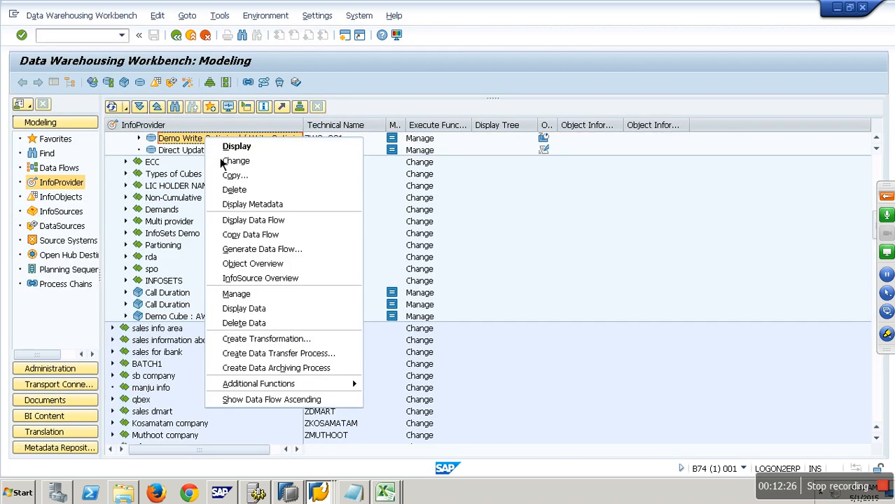
click(238, 294)
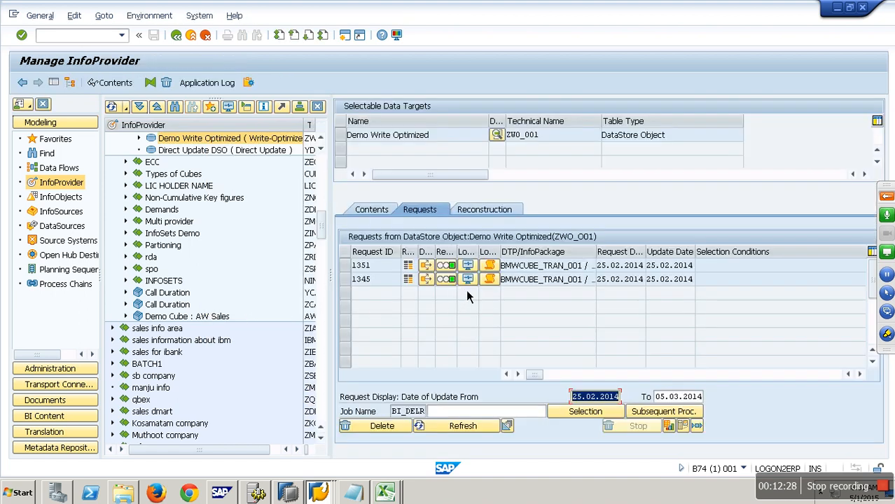
click(426, 280)
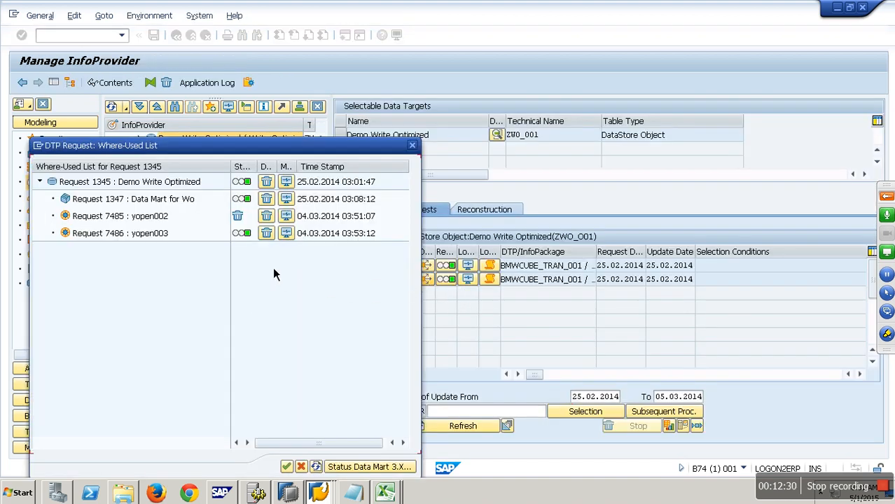
click(271, 237)
click(200, 259)
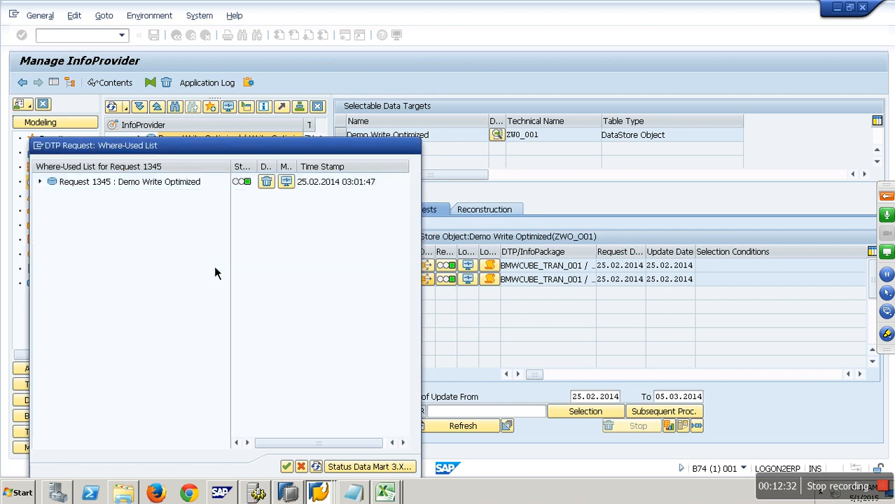
click(287, 467)
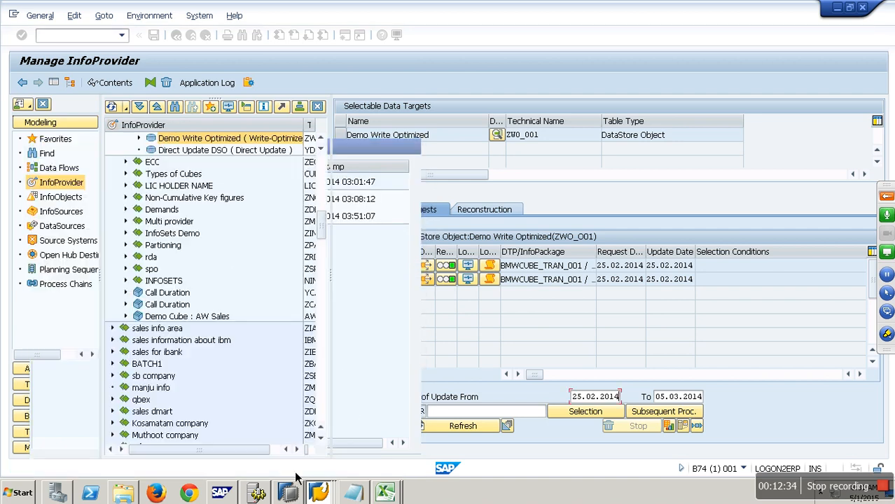
Step: Try to delete request 7485 of yopen002 from the where-used list of request 1351, and return to the modeling workbench
click(425, 266)
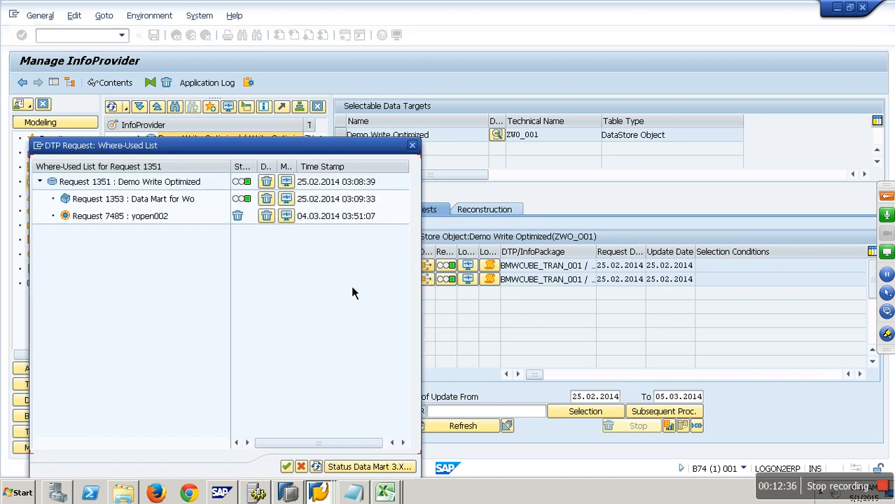
click(270, 217)
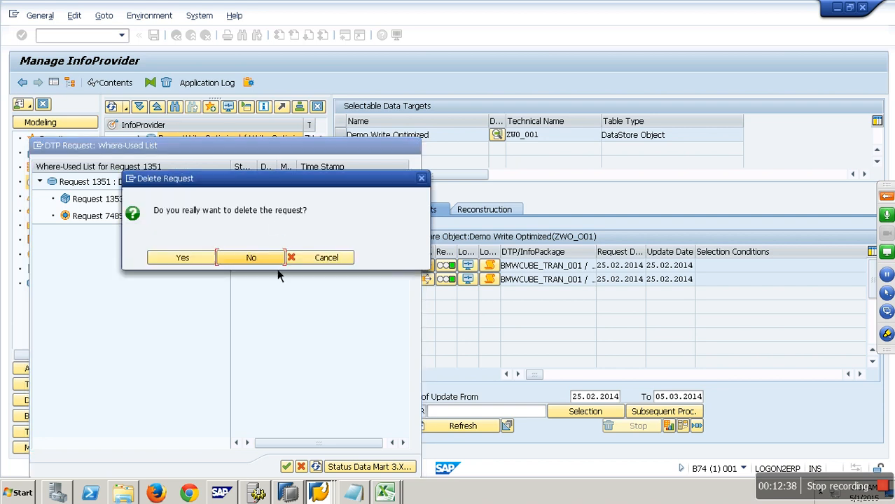
click(213, 259)
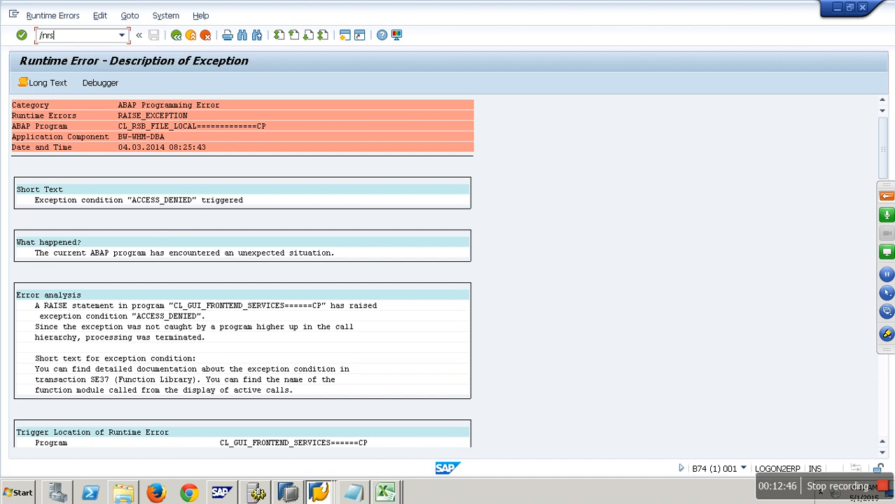
key(Return)
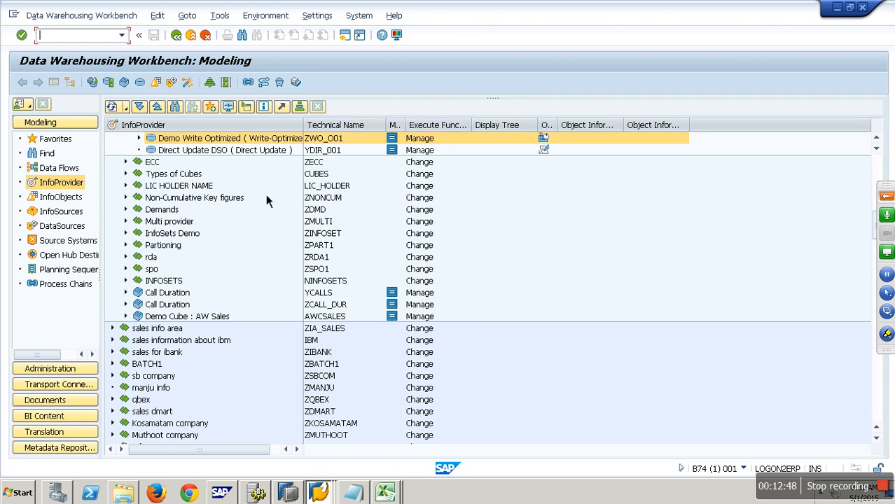
Step: Recheck the where-used list of request 1351 in the ZWO_O01 management, close it and display the open hub destinations
right_click(213, 143)
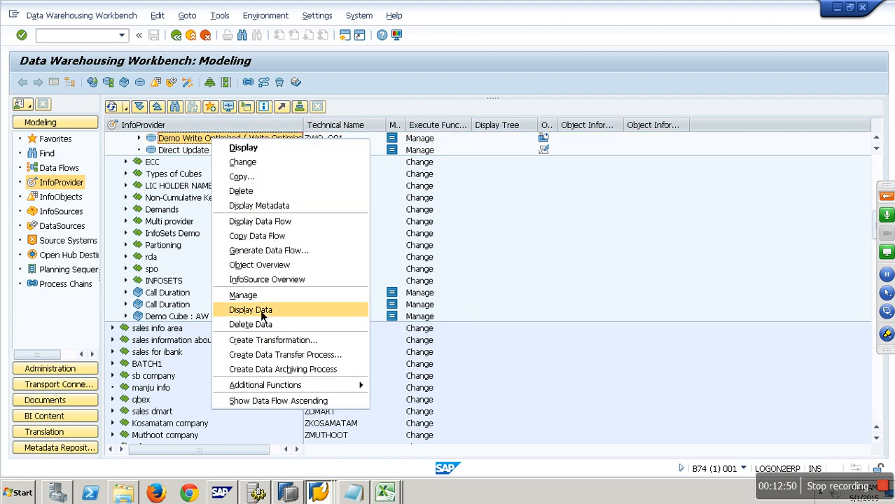
click(256, 295)
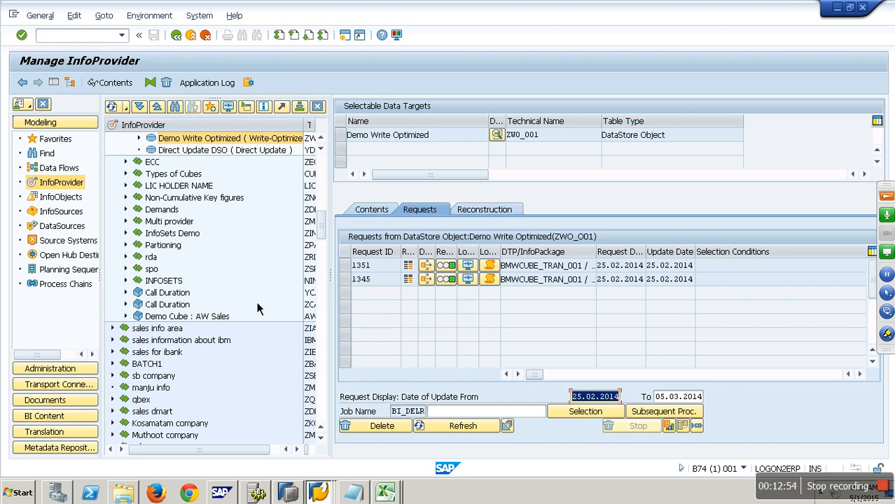
click(432, 276)
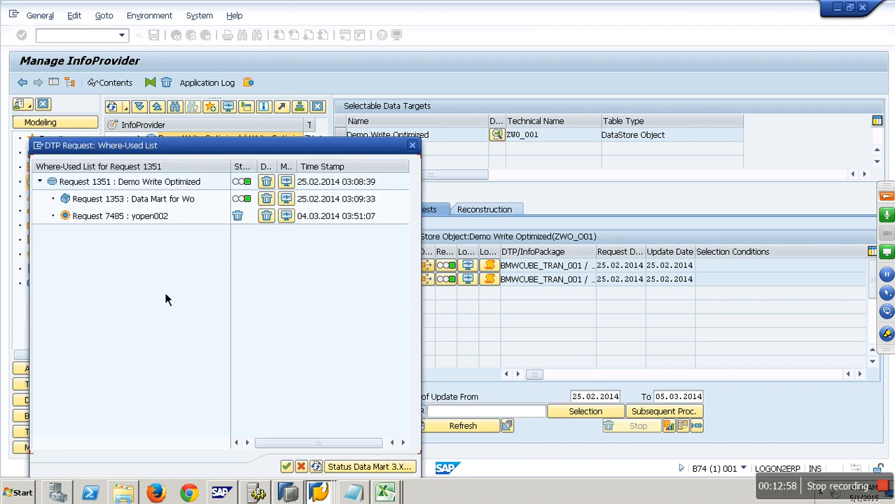
click(411, 146)
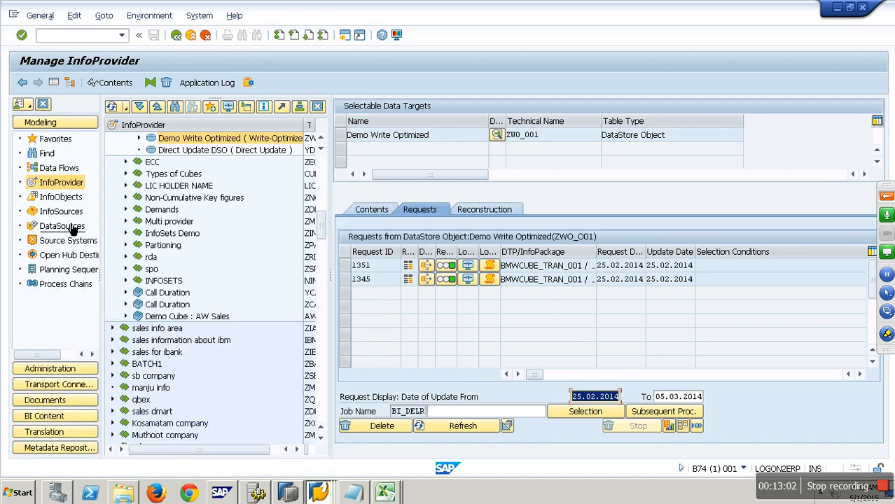
click(68, 255)
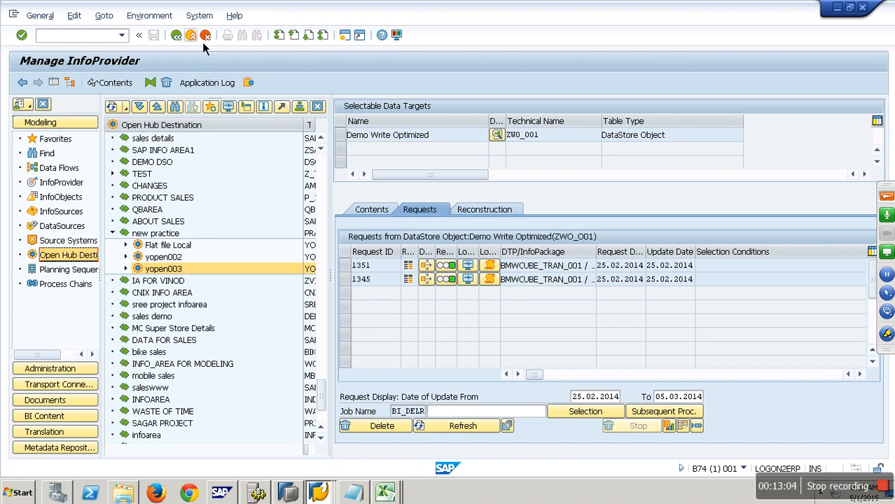
Step: Return to the modeling workbench, execute the data transfer process ZWO_O01 -> YOPEN003 and display its request monitor
click(177, 34)
click(126, 269)
double_click(203, 280)
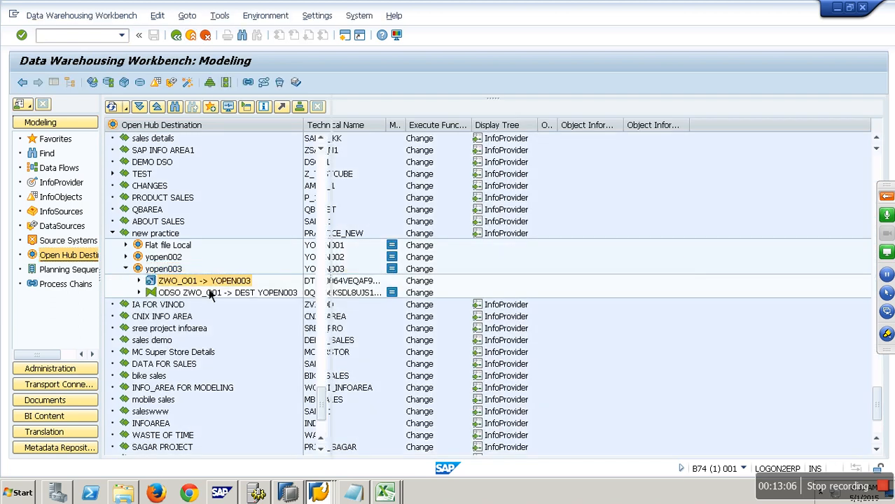
click(662, 309)
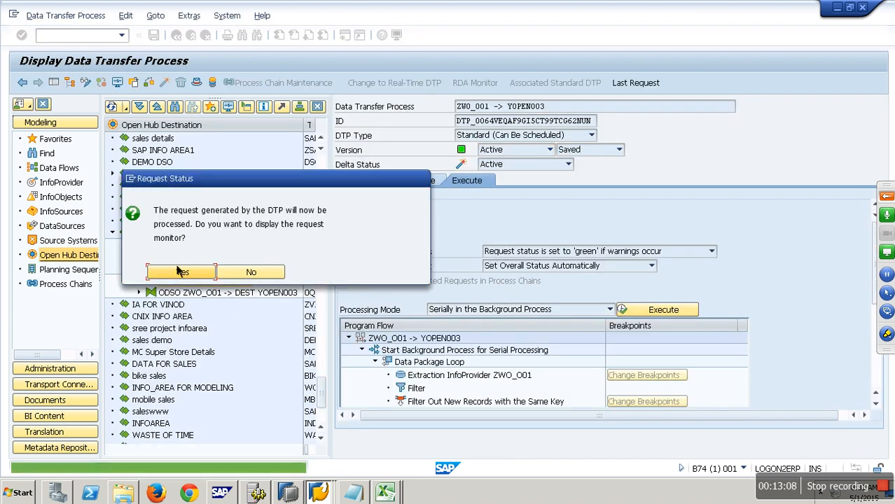
click(195, 272)
click(410, 255)
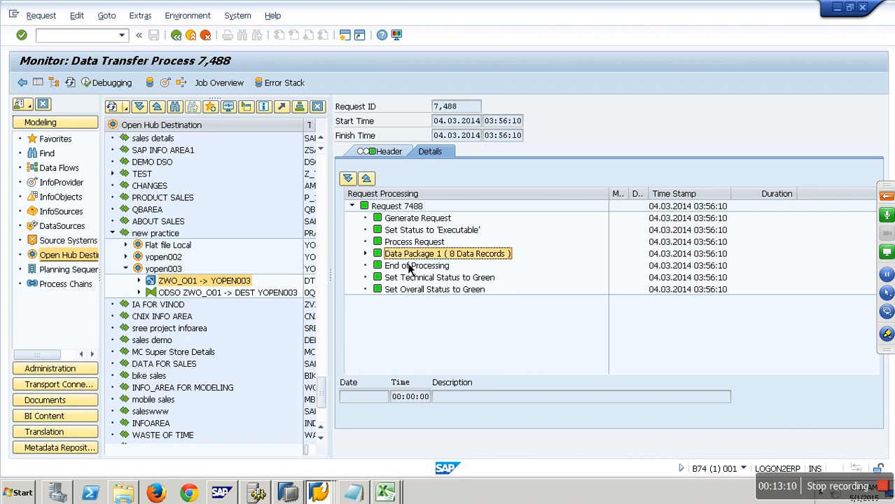
Step: Display the entries of table /BIC/OHYOPEN003, examine the OHREQUID, DATAPAKID and RECORD key columns, and return to the selection screen
click(318, 492)
click(311, 464)
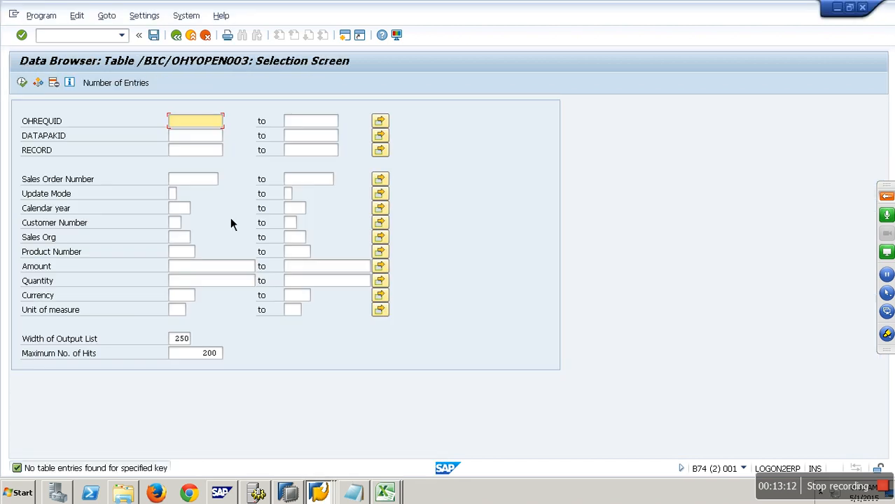
click(23, 85)
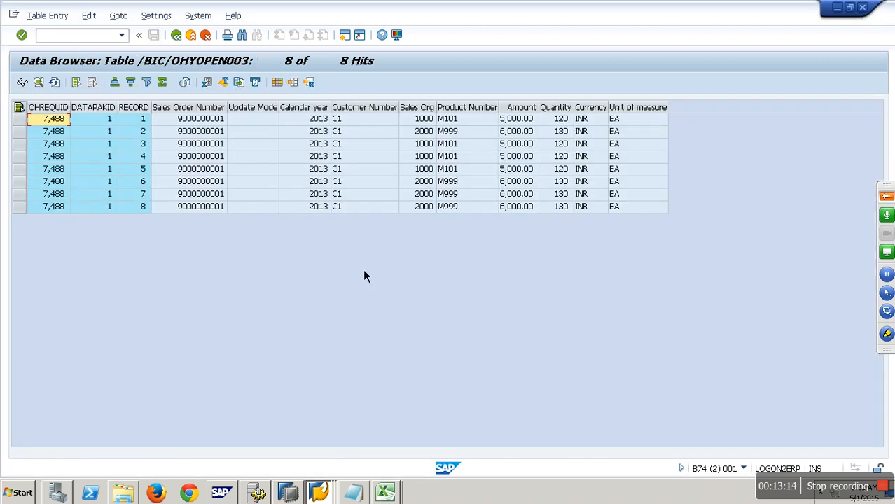
click(39, 107)
shift+click(140, 109)
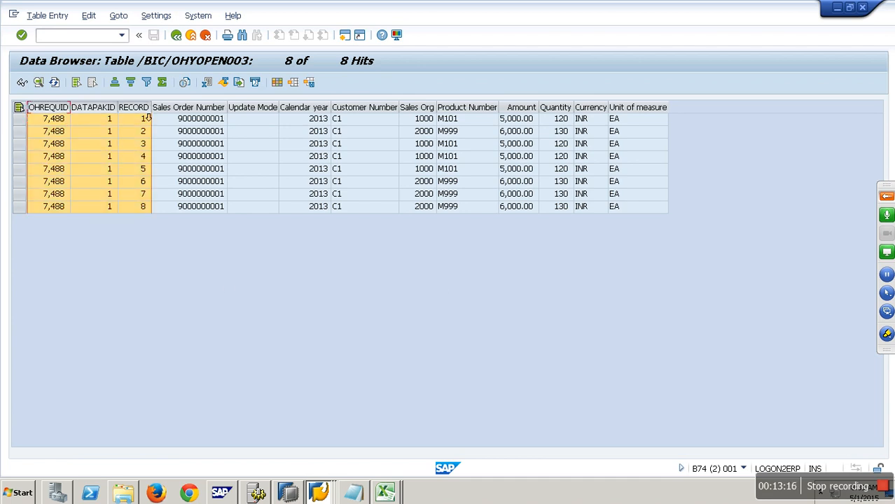
click(190, 35)
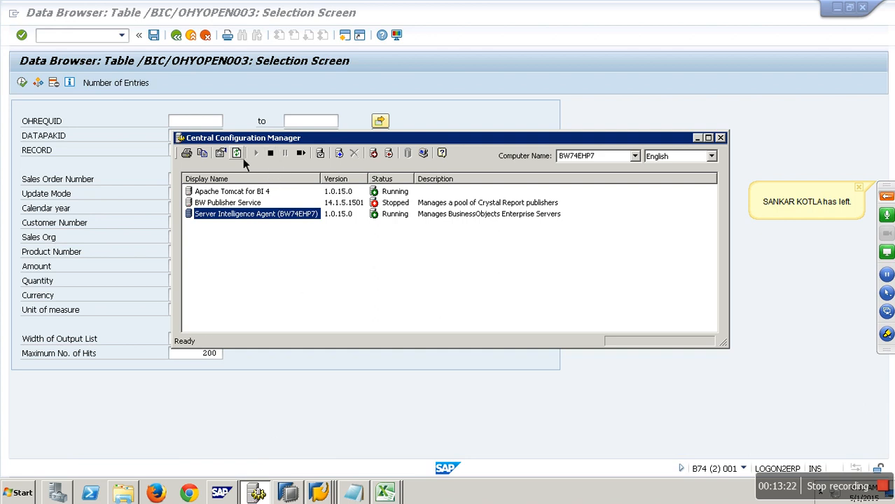
Step: Launch the SAP Data Services Designer from the SAP Data Services 4.2 program group
click(24, 493)
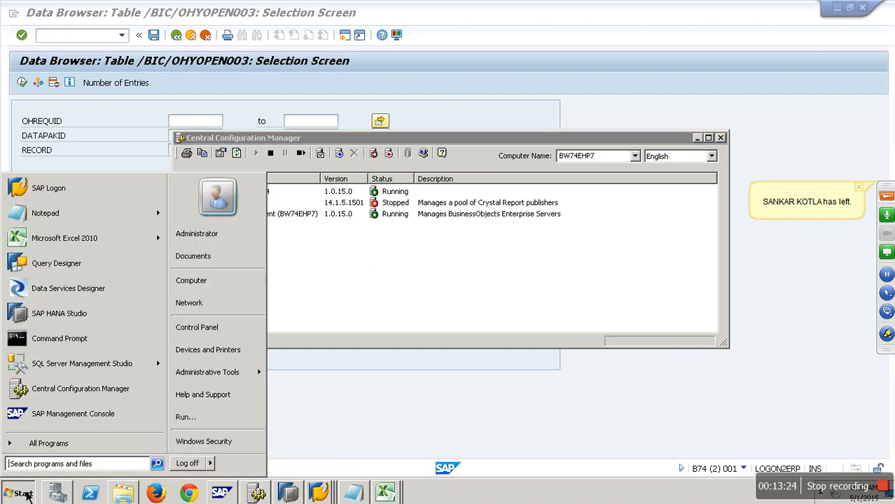
click(82, 448)
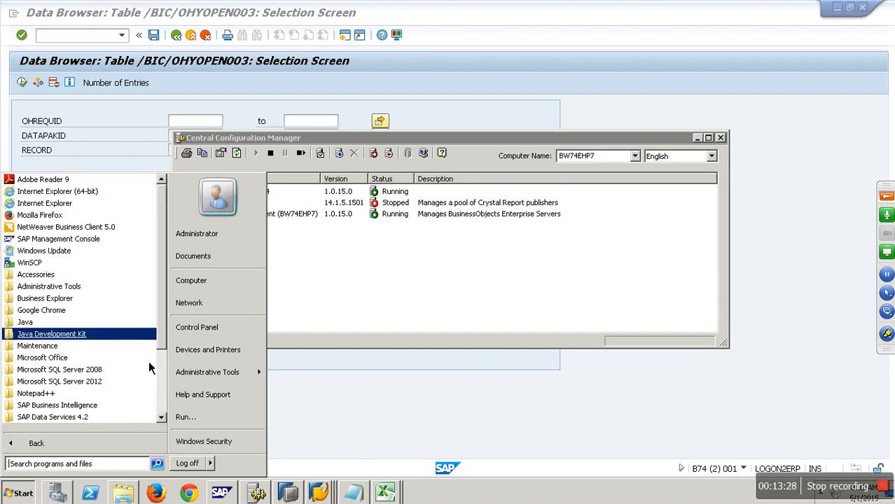
scroll(174, 403, down, 3)
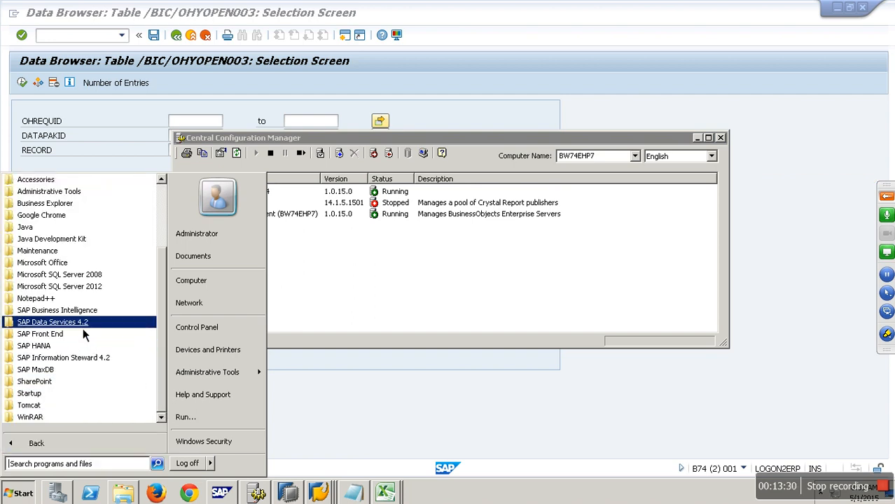
click(83, 324)
click(96, 339)
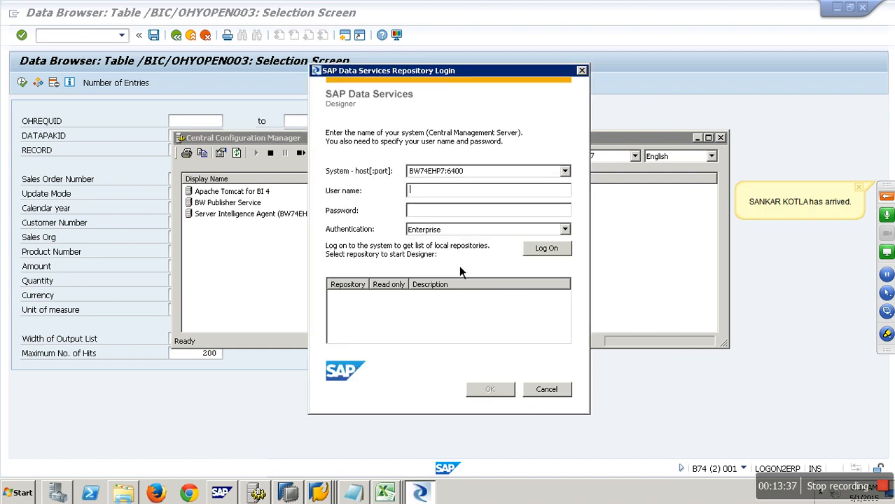
Step: Log on to system BW74EHP7:6400 as hana with the account password and open the HANA repository with its repository password
text(hana)
key(Tab)
text(••••••)
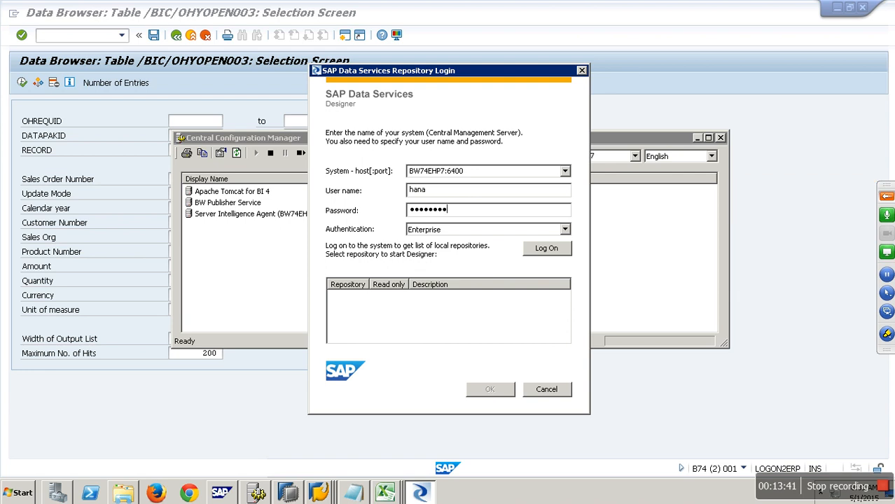
click(542, 249)
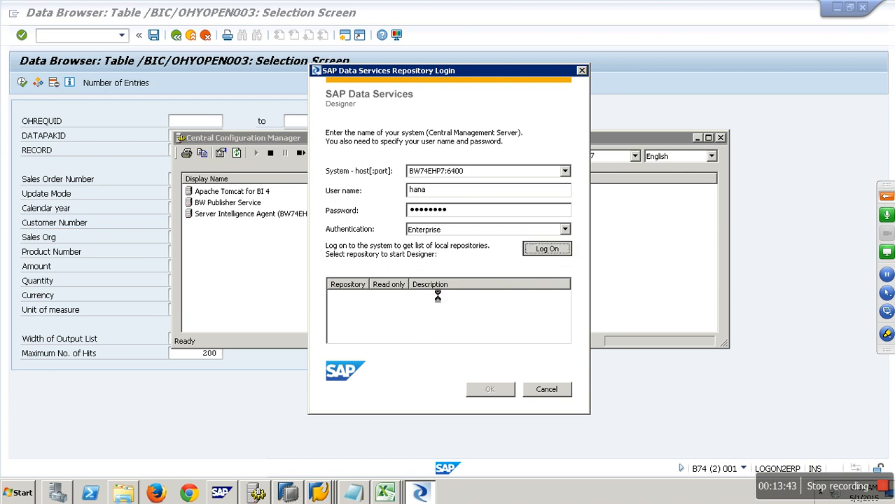
double_click(357, 334)
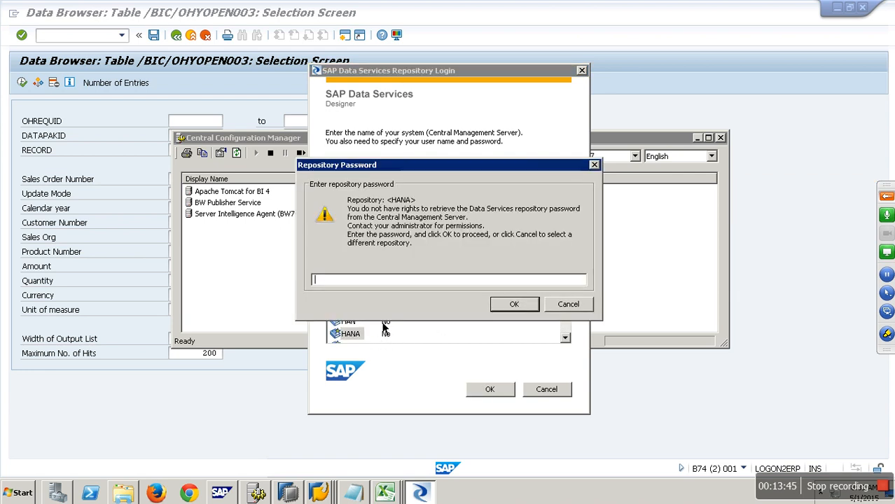
text(••••••••)
key(Return)
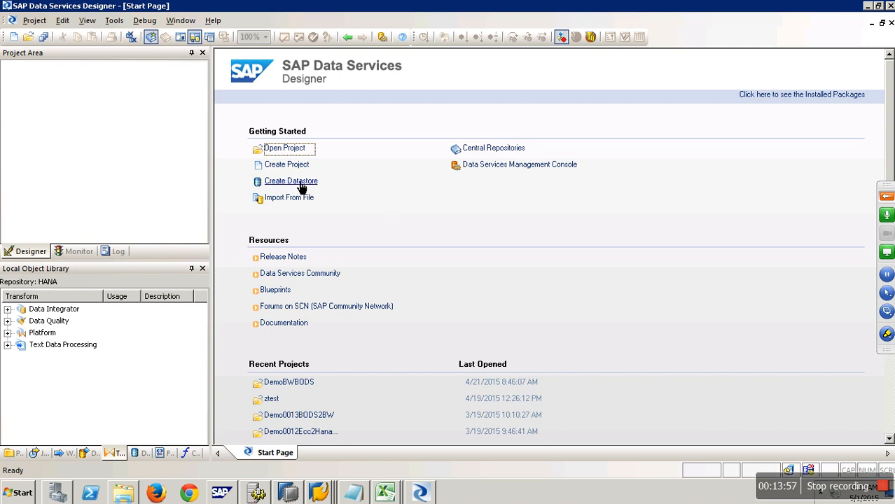
Step: Show the datastores in the local object library, expand DS_S_BW and enlarge the library pane
click(145, 454)
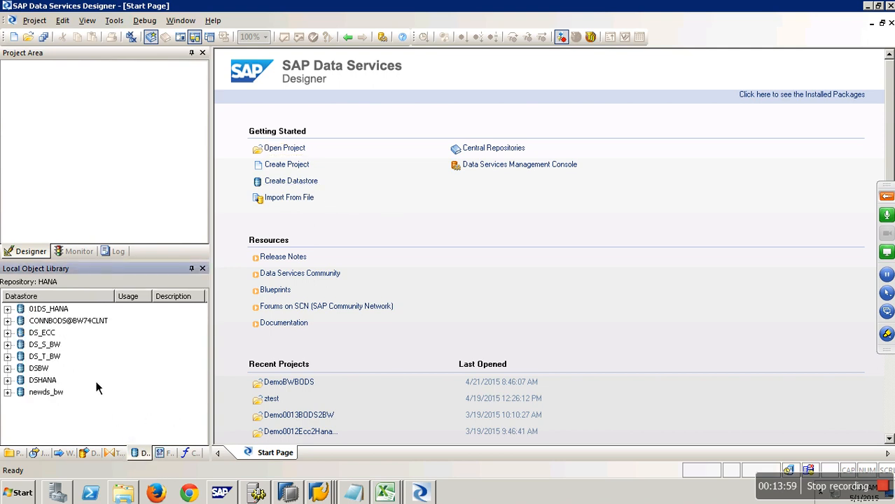
double_click(44, 345)
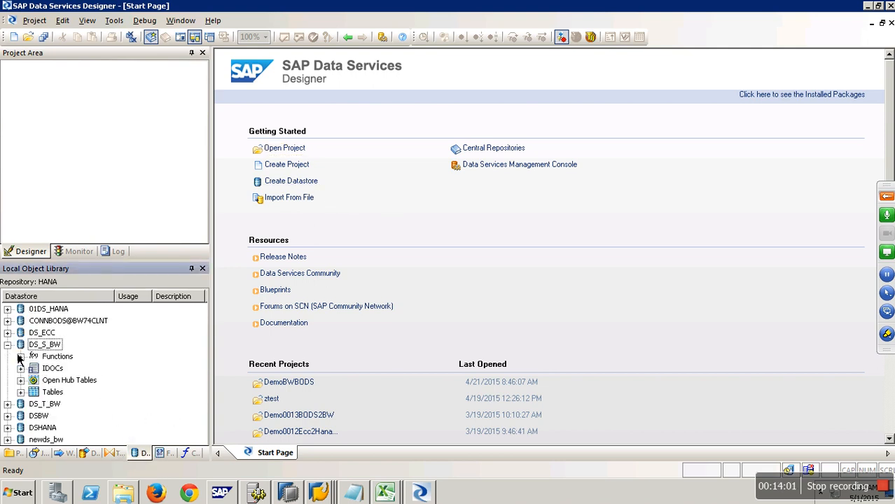
click(69, 347)
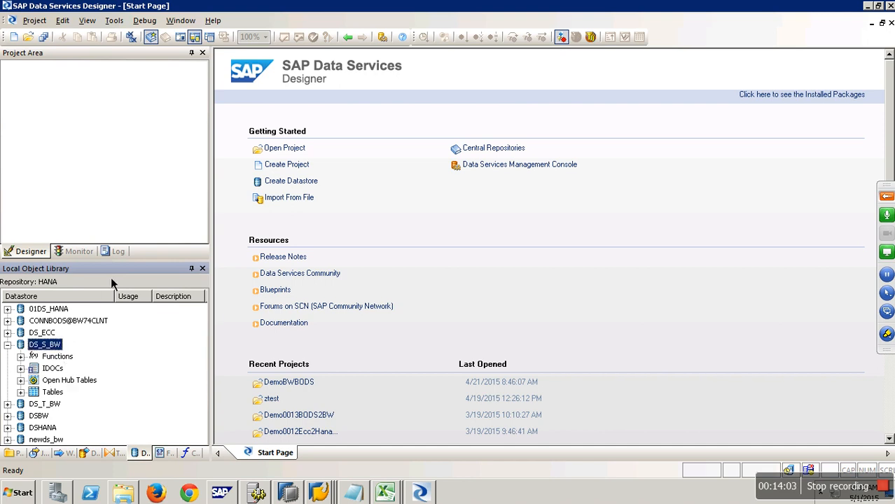
drag(136, 269, 139, 186)
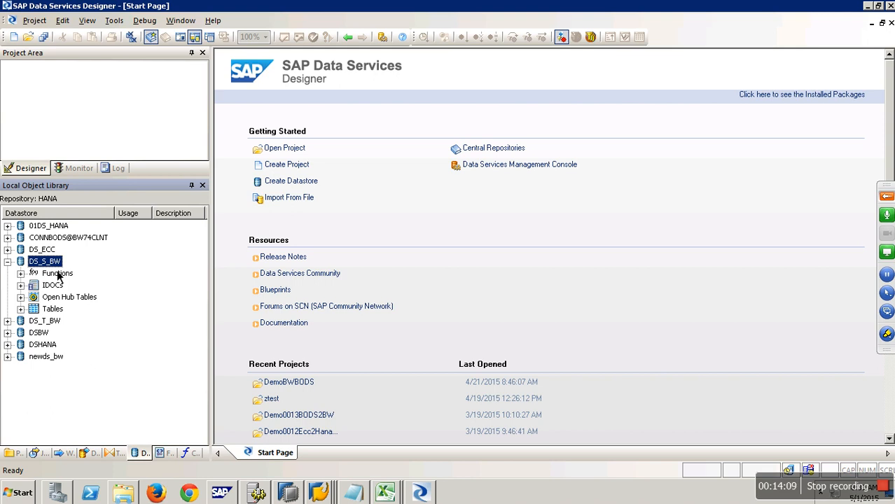
Step: Review the datastore types available for a new datastore and close the dialog without creating one
right_click(117, 321)
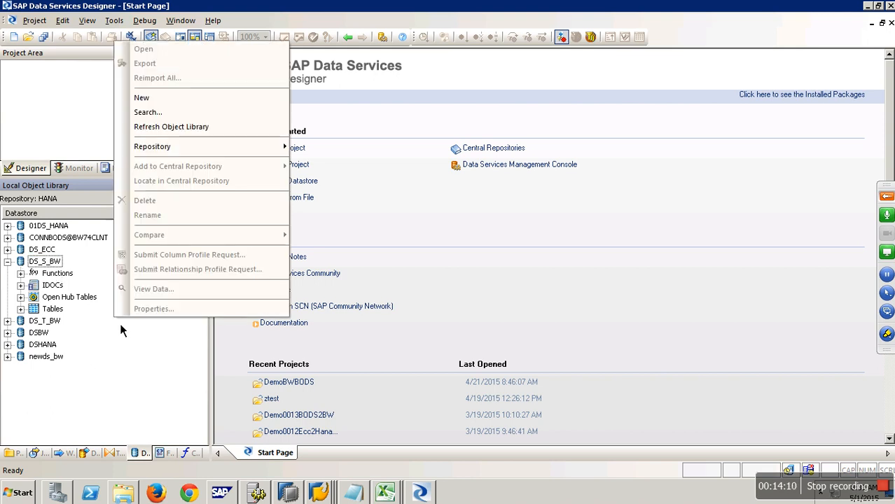
click(164, 98)
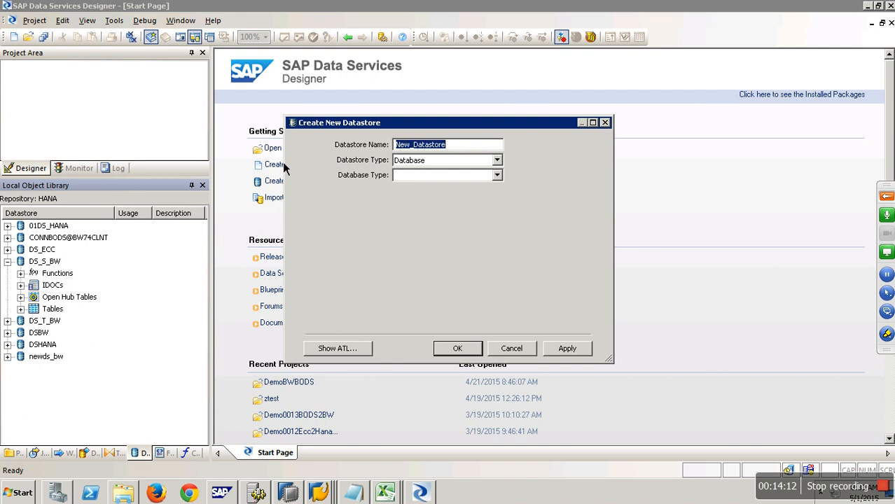
click(421, 162)
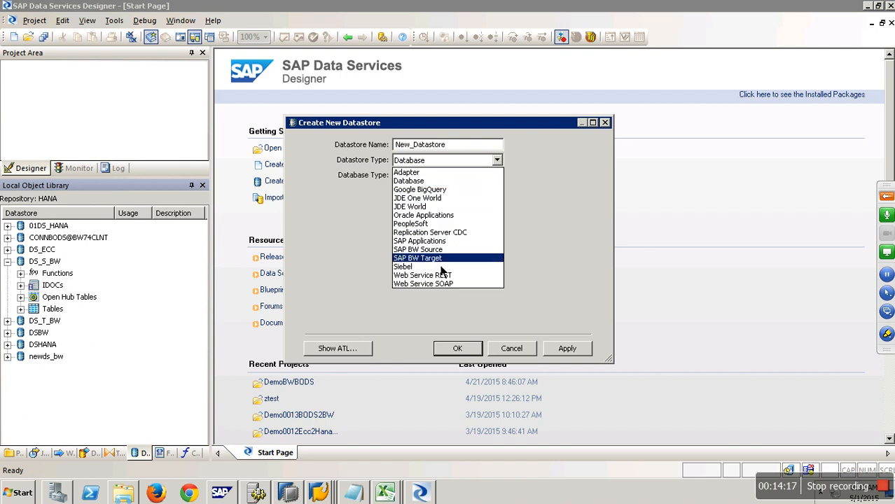
click(511, 348)
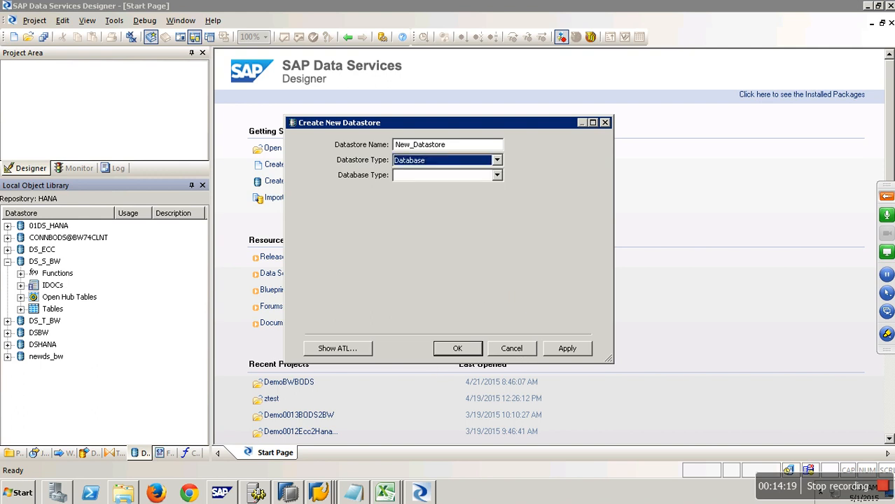
click(511, 348)
Step: Start an import by name for the Open Hub Tables of datastore DS_S_BW, leaving the name empty
click(84, 300)
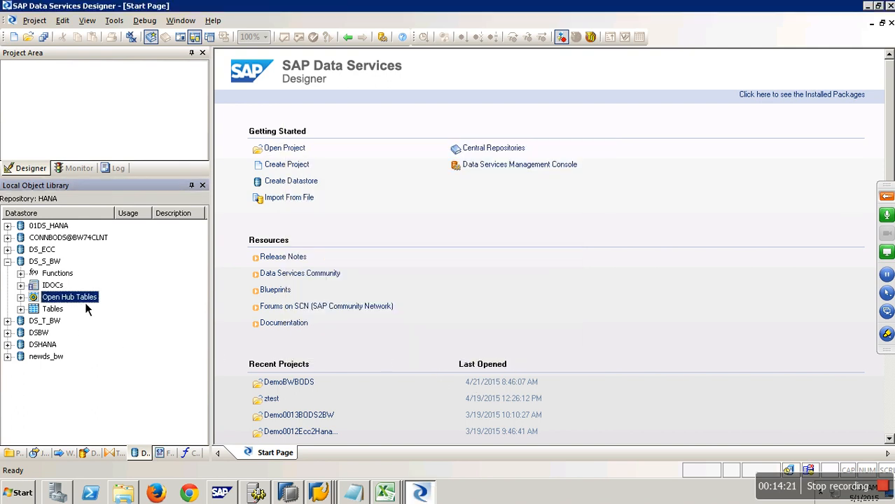
click(22, 298)
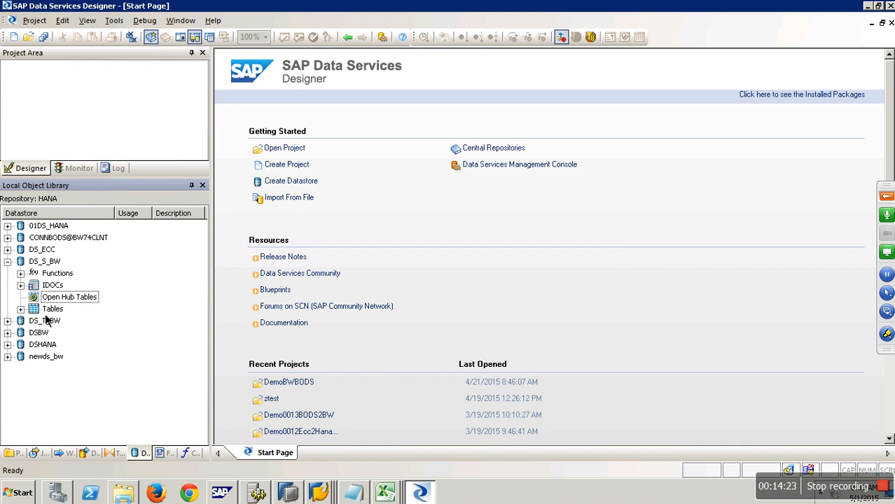
right_click(76, 303)
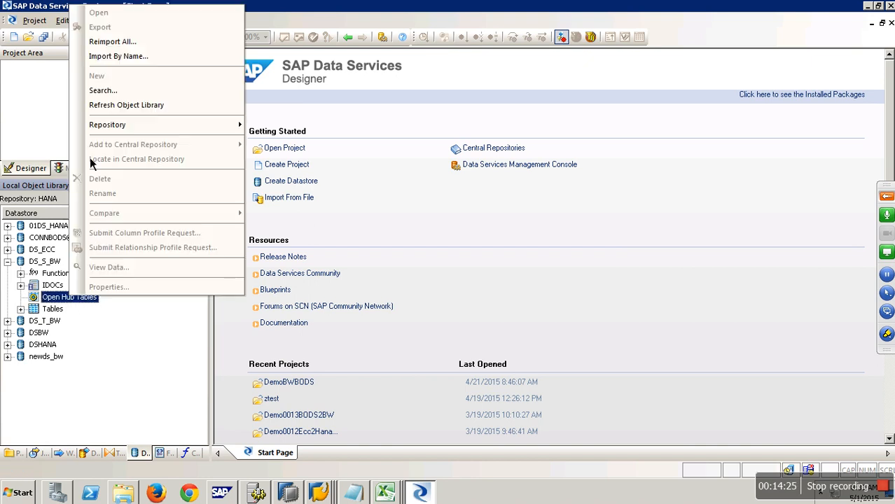
click(119, 56)
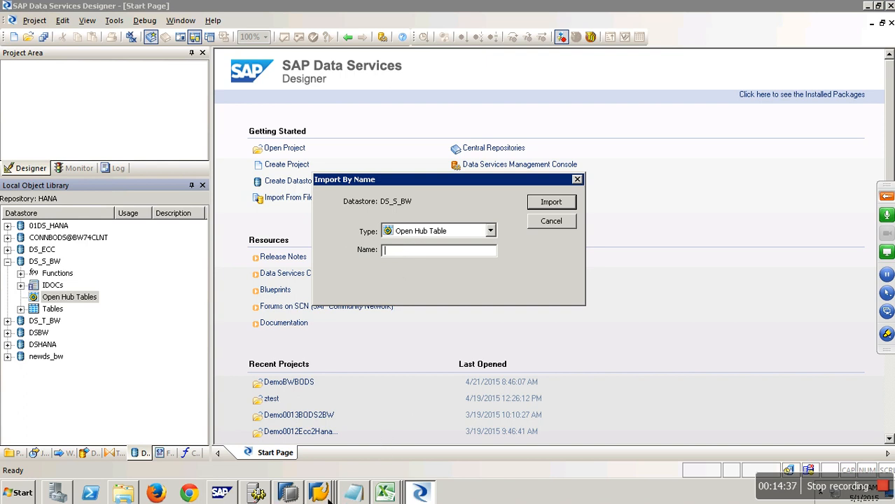
click(323, 494)
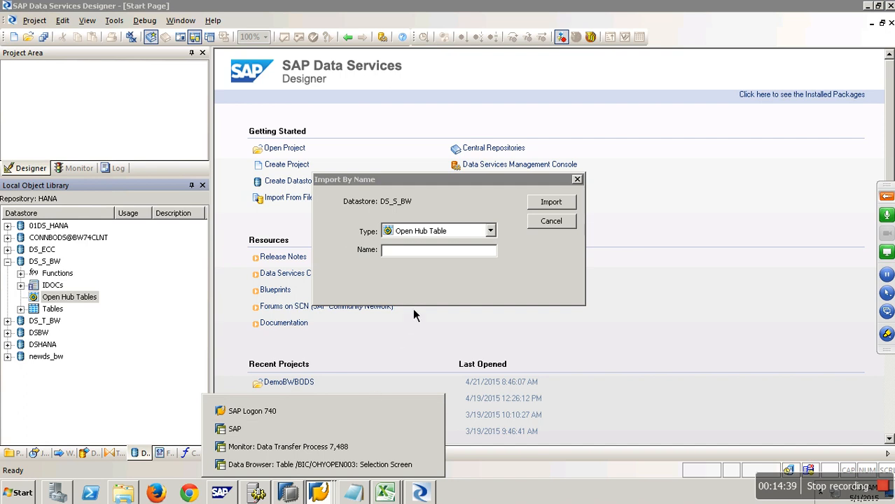
click(444, 251)
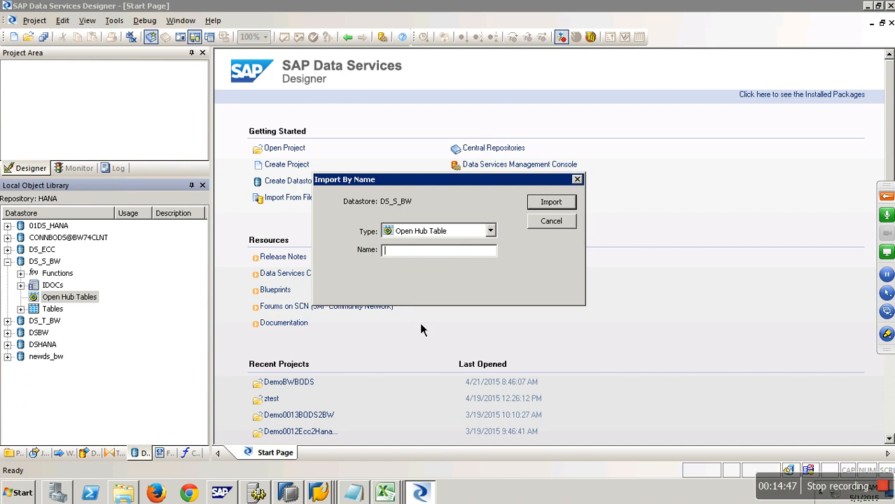
Step: Switch to the SAP BW session showing the request monitor and return to the modeling workbench
click(319, 493)
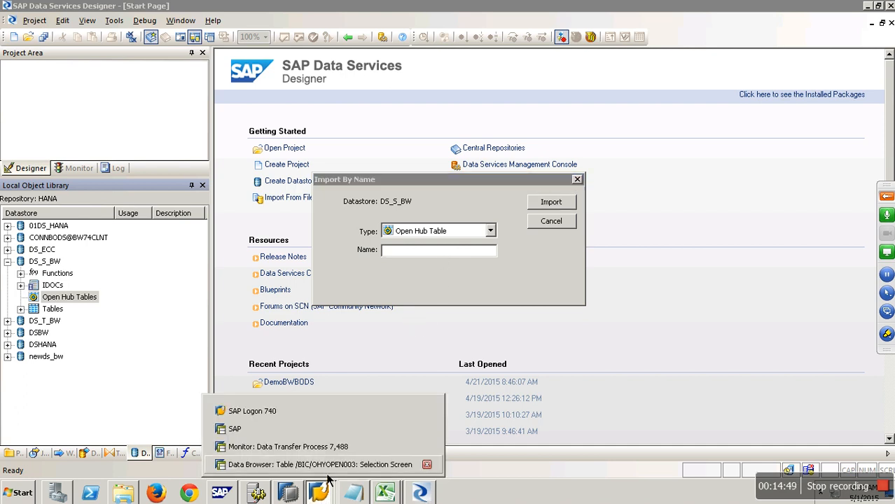
click(318, 446)
click(192, 36)
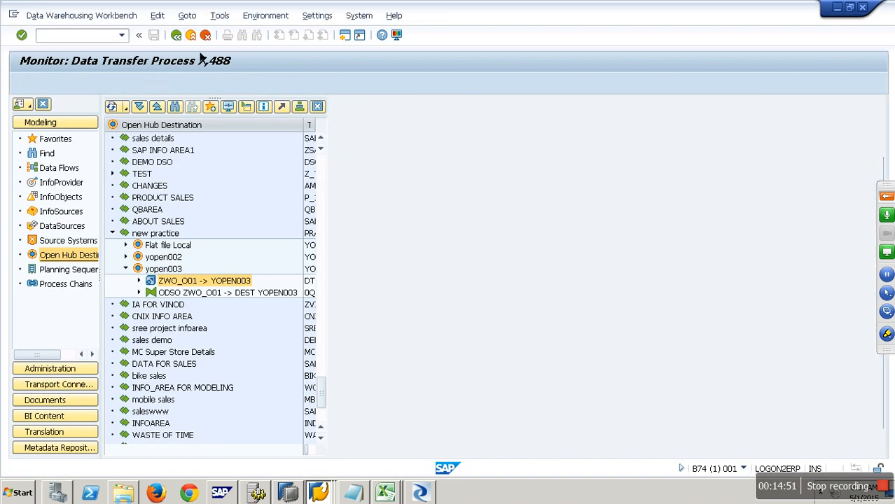
right_click(171, 234)
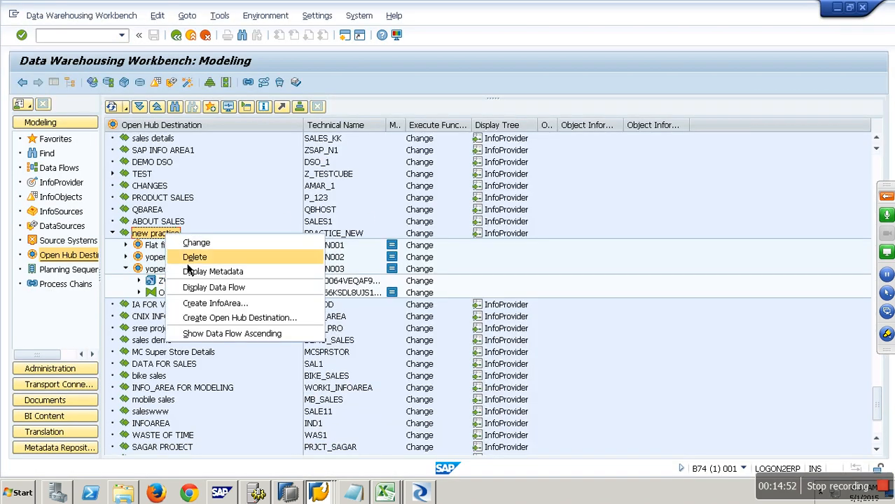
click(247, 314)
click(204, 347)
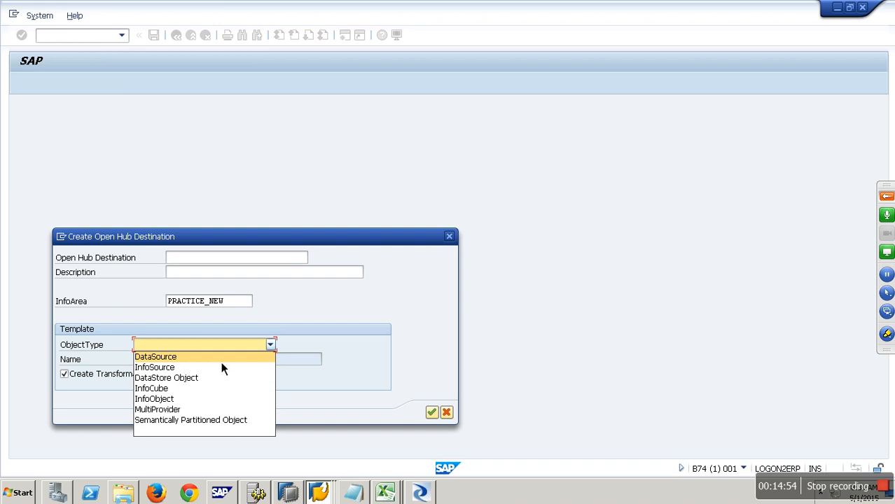
click(457, 407)
click(446, 411)
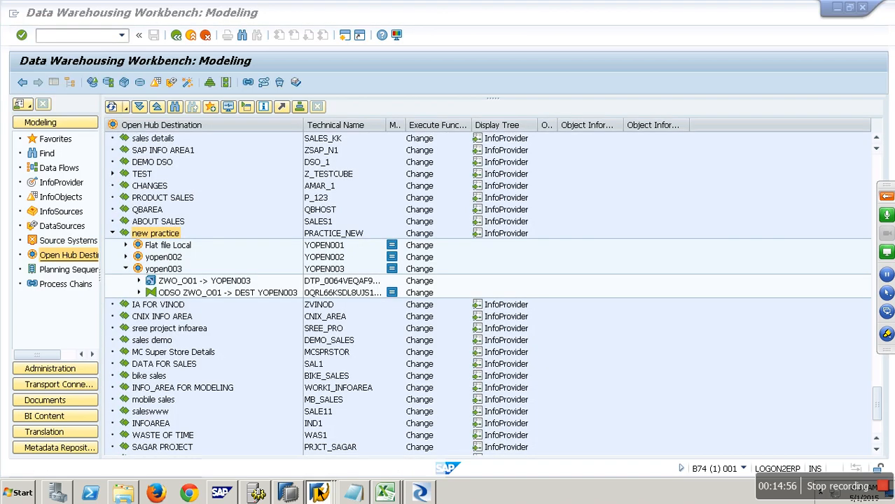
Step: Switch to the SAP session on system NSP that has the open hub destination creation dialog open
click(314, 440)
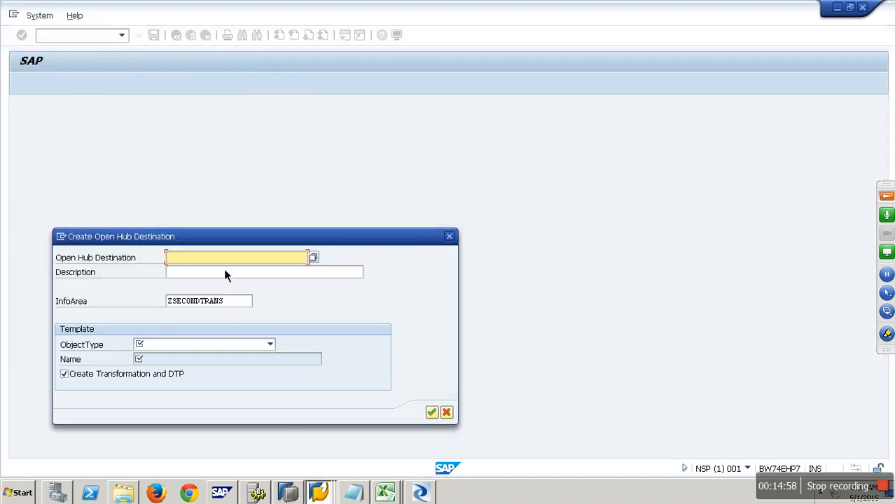
text(yopen004)
key(Tab)
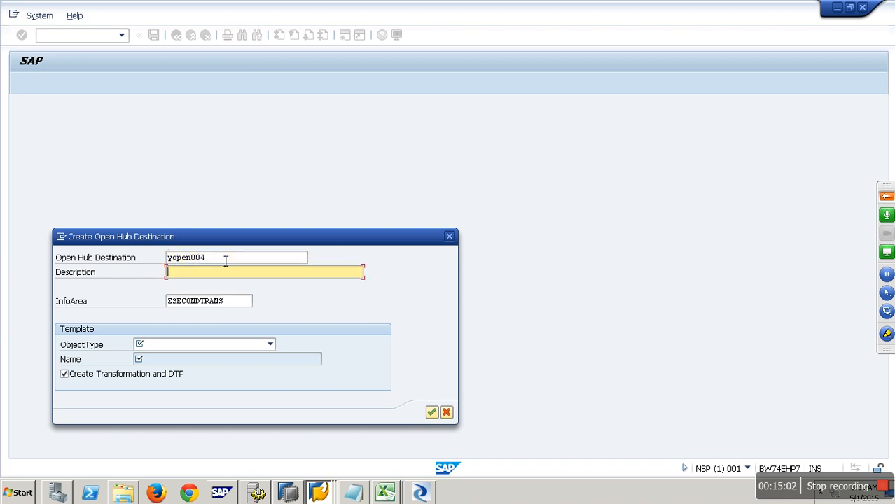
text(yopen004)
click(266, 344)
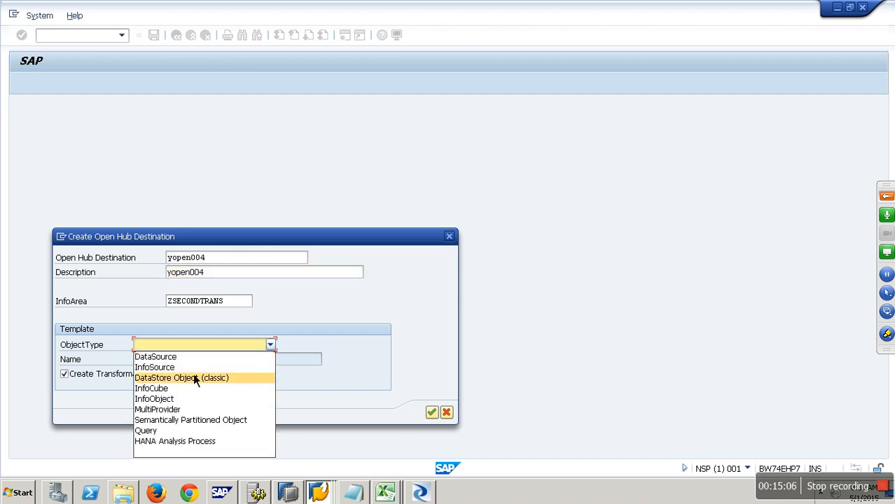
click(315, 388)
click(446, 413)
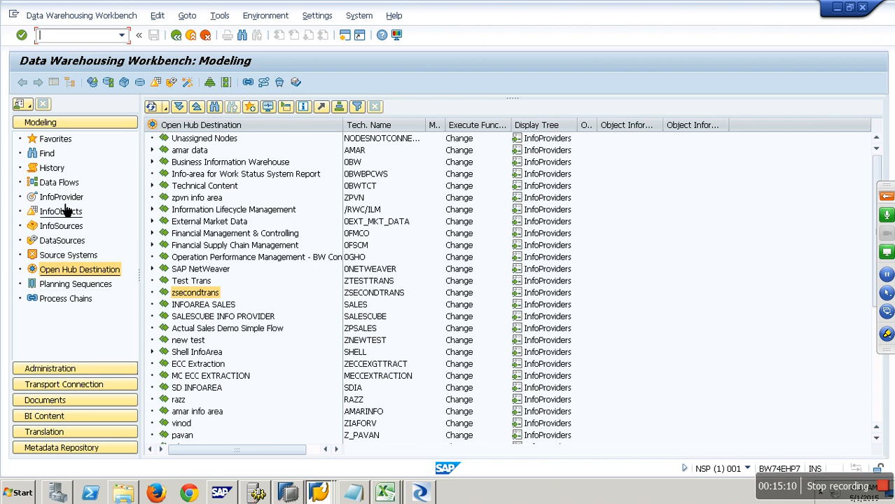
Step: Get the technical name of the Contract Volume-Complainces DSO from the InfoProviders and start a new open hub destination under zsecondtrans
click(62, 198)
click(367, 212)
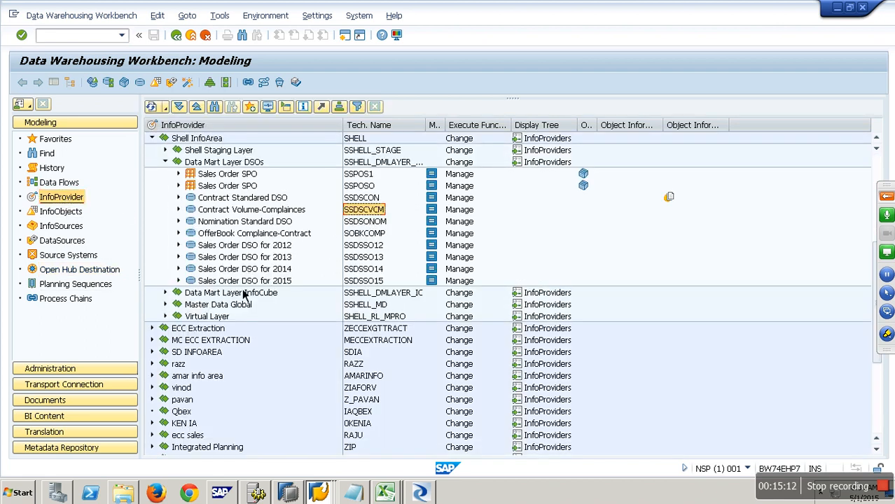
click(76, 271)
right_click(208, 294)
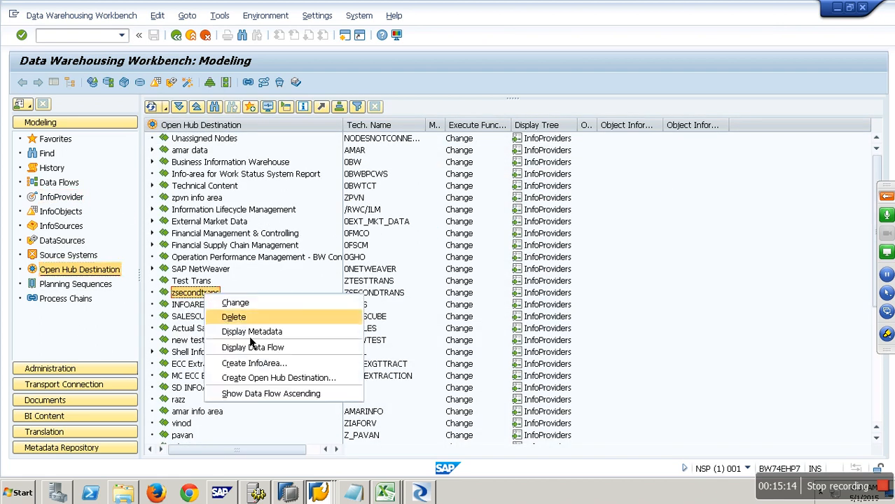
click(302, 380)
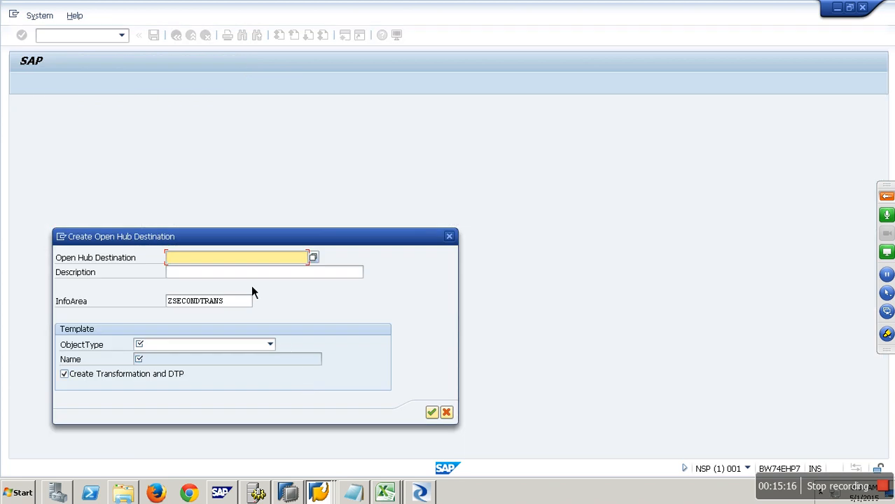
Step: Create open hub destination yopen004 with description asfd, using the DataStore Object (classic) SSDSCVCM as template
text(y)
click(223, 274)
click(221, 276)
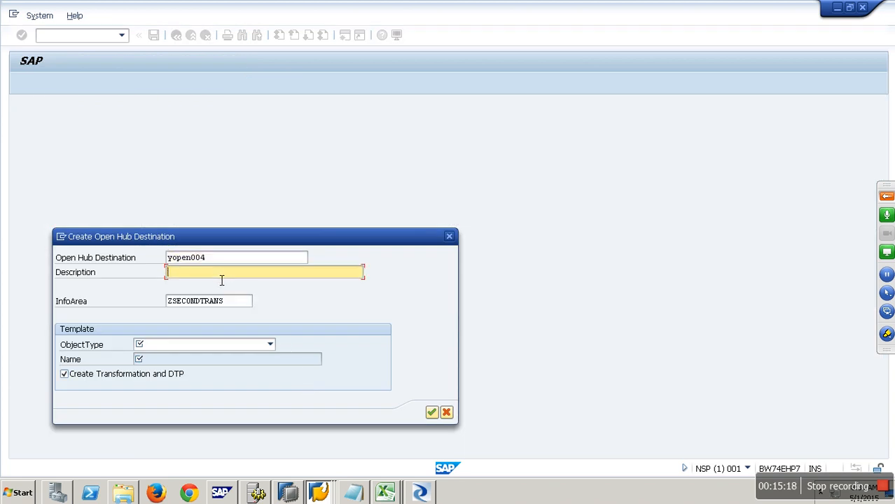
text(asfd)
click(249, 345)
click(190, 382)
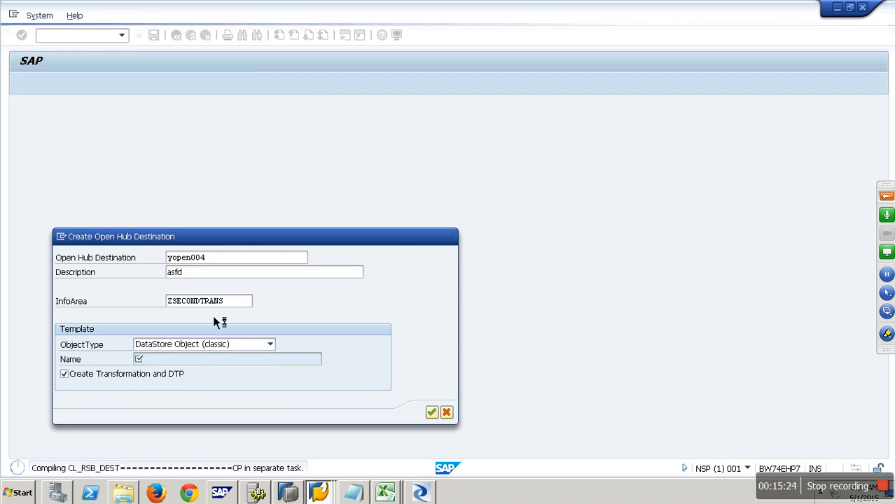
drag(240, 241, 328, 184)
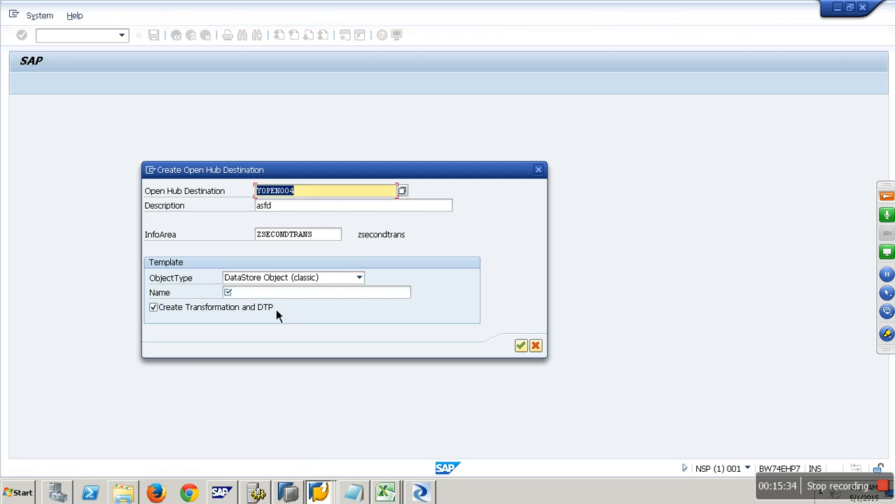
click(267, 293)
text(SSDSCVCM)
click(520, 345)
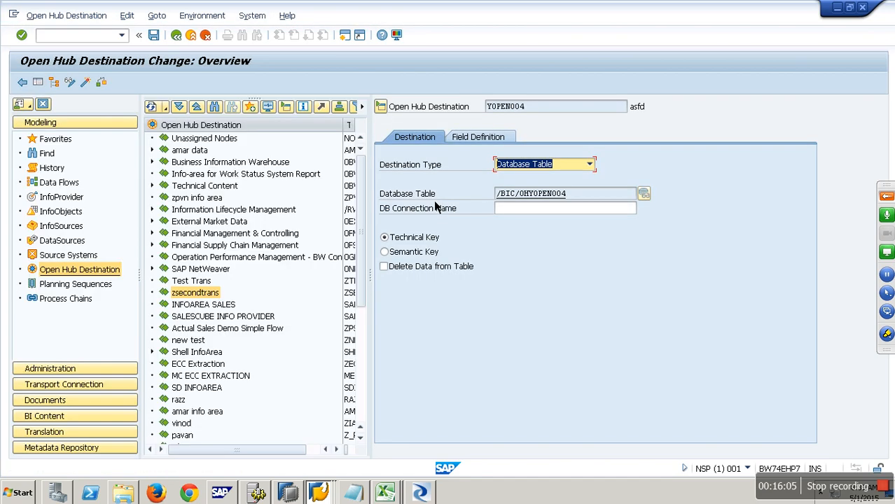
Step: Set the destination type of YOPEN004 to Third-Party Tool with RFC destination CONN3BODS
click(589, 164)
click(554, 196)
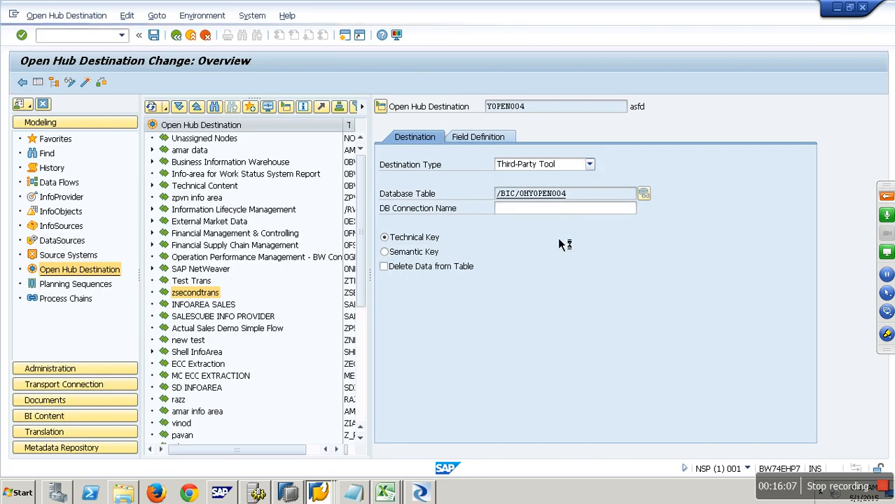
click(599, 196)
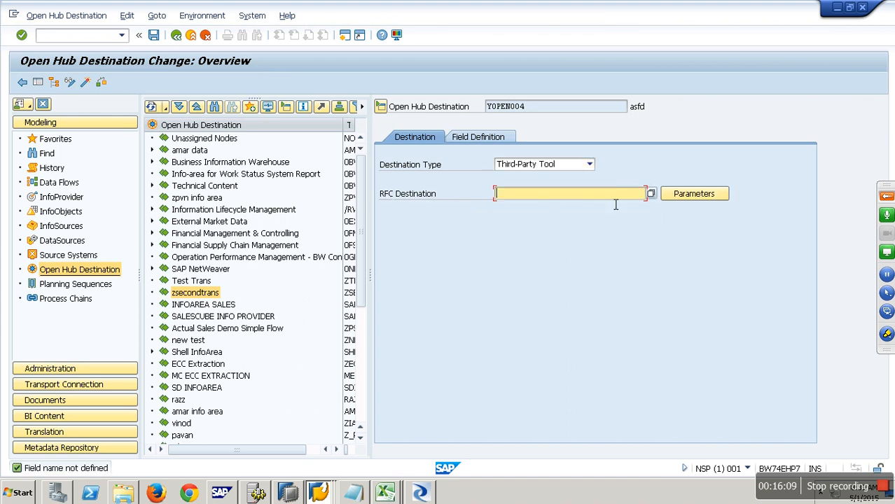
click(652, 195)
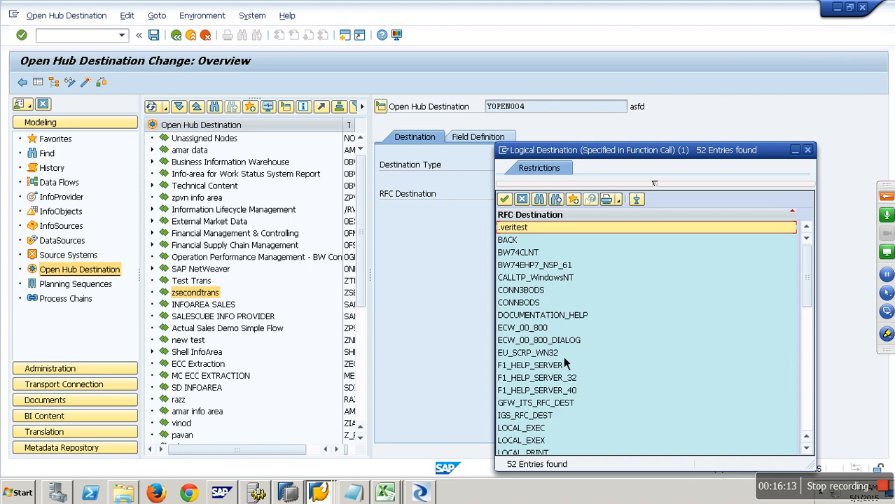
double_click(536, 291)
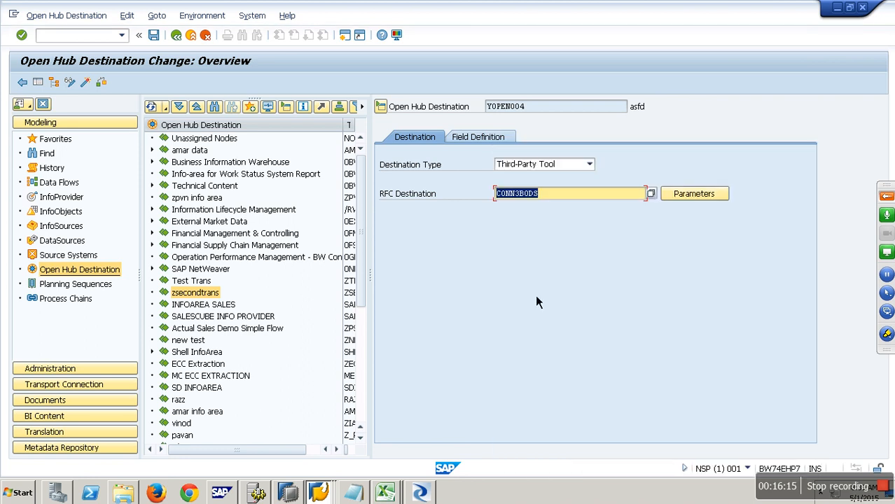
Step: Check the parameters of the third-party tool destination and return to the open hub destination overview
click(694, 196)
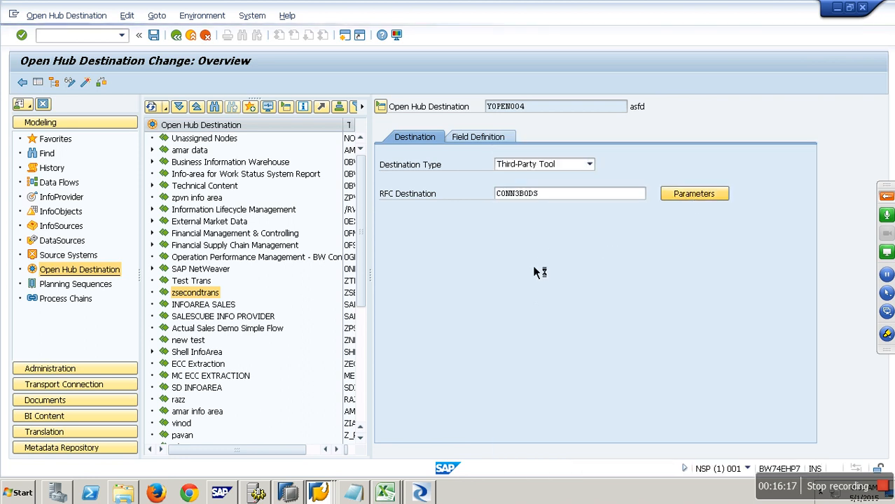
click(82, 144)
click(180, 41)
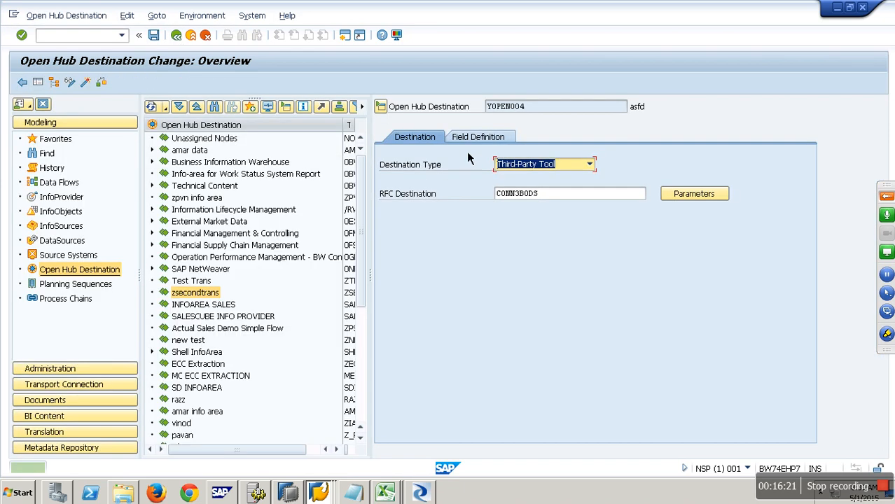
Step: Show the field definition of YOPEN004 and activate the open hub destination
click(484, 137)
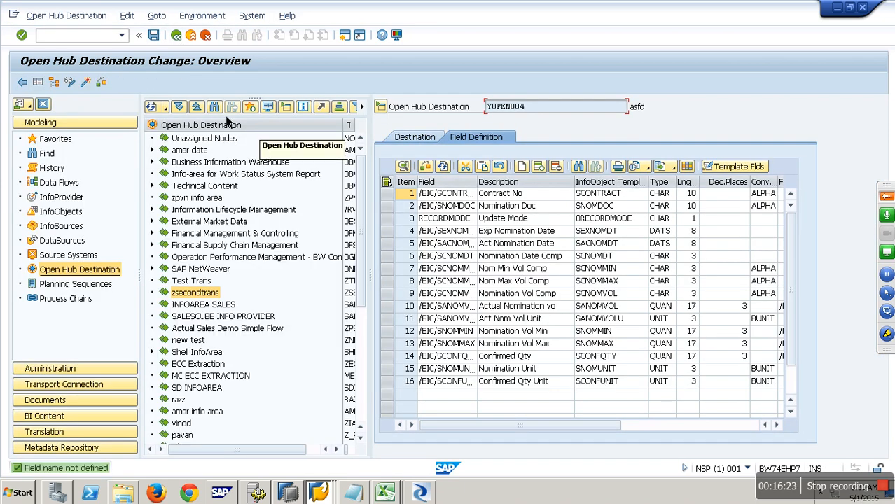
click(85, 83)
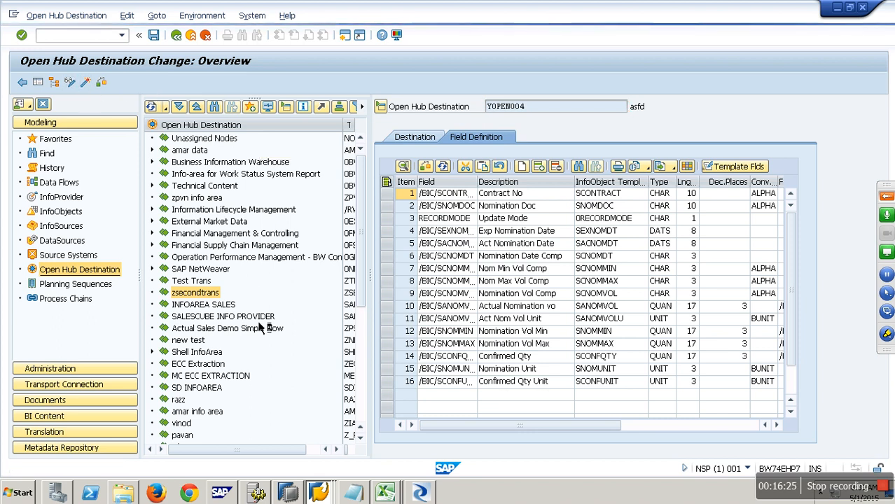
click(243, 255)
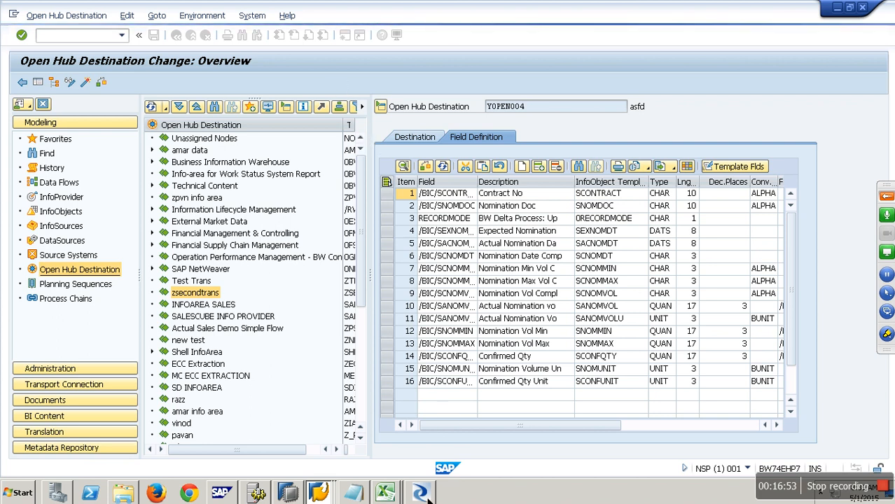
Step: Switch to SAP Data Services Designer and cancel the pending import by name
mouse_move(427, 495)
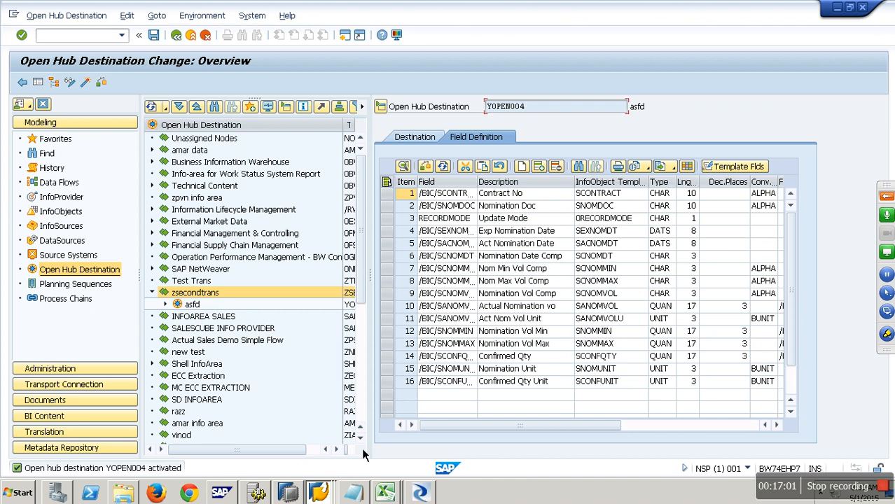
click(420, 493)
click(540, 225)
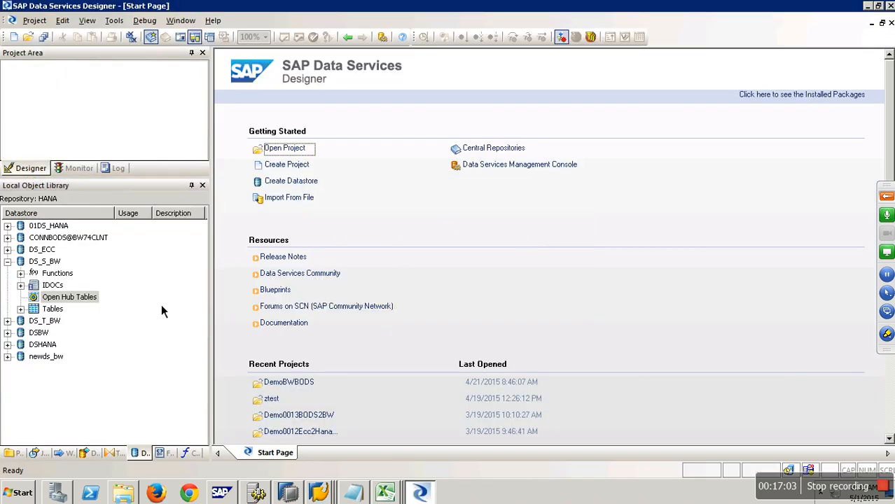
Step: Open datastore DS_S_BW in the Datastore Explorer, expand its repository metadata and examine the options for Open Hub Tables
double_click(77, 298)
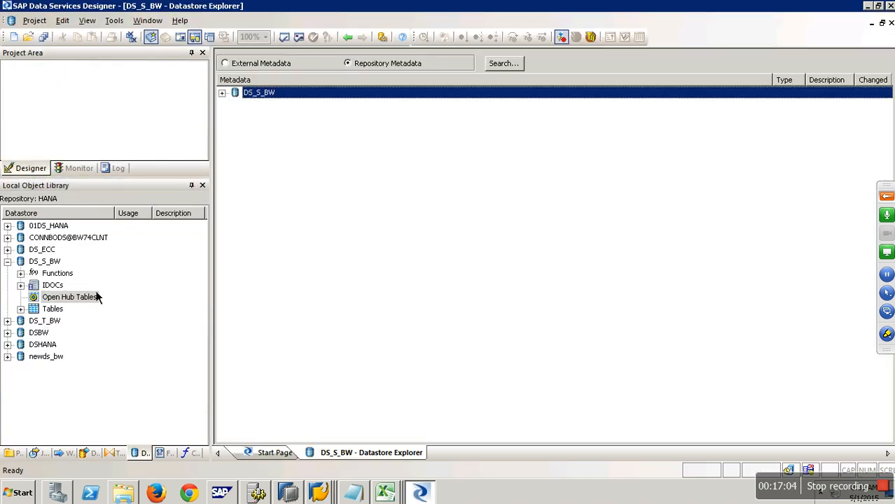
click(222, 92)
click(278, 129)
right_click(276, 130)
click(419, 155)
right_click(308, 133)
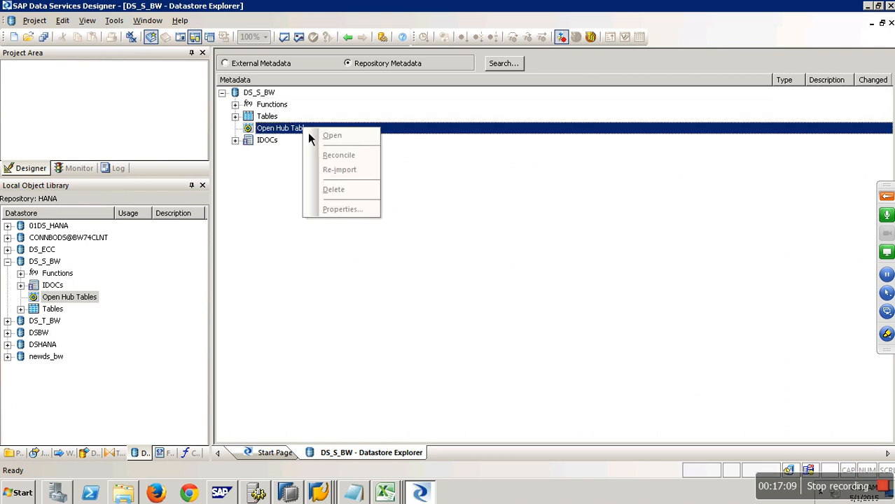
click(290, 136)
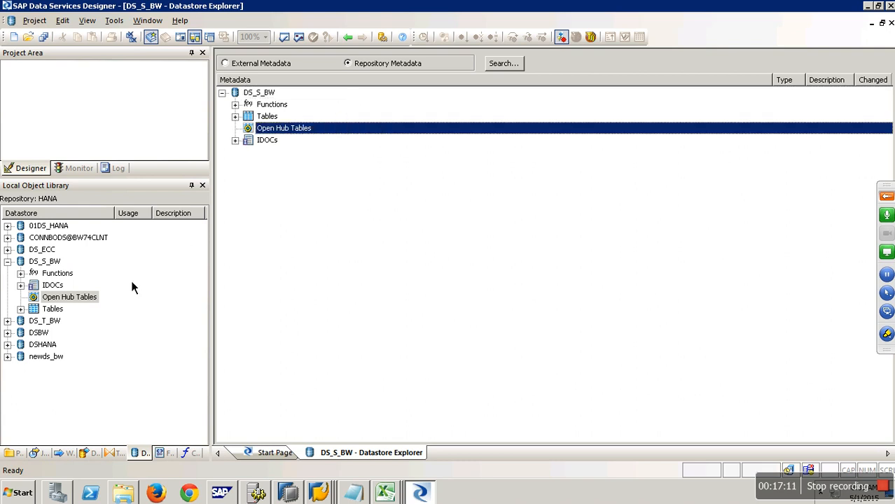
Step: Import the open hub table YOPEN004 by name into datastore DS_S_BW and expand the Open Hub Tables node
right_click(93, 300)
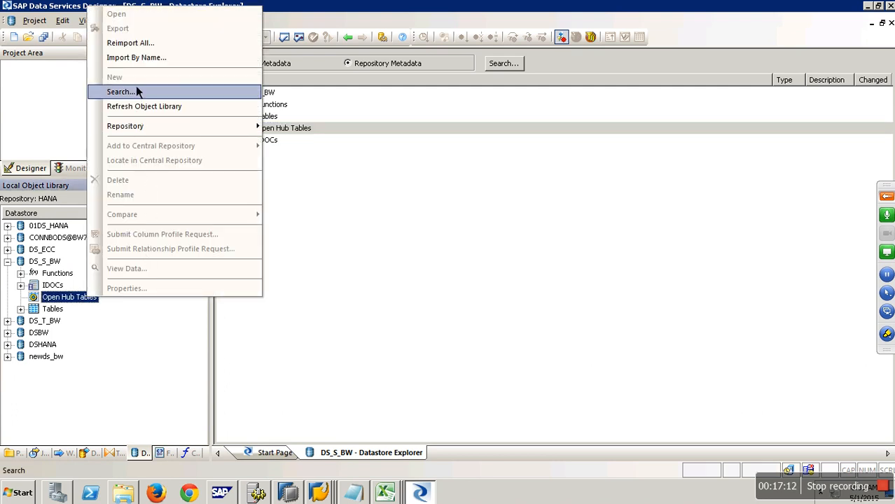
click(137, 59)
text(YOPEN004)
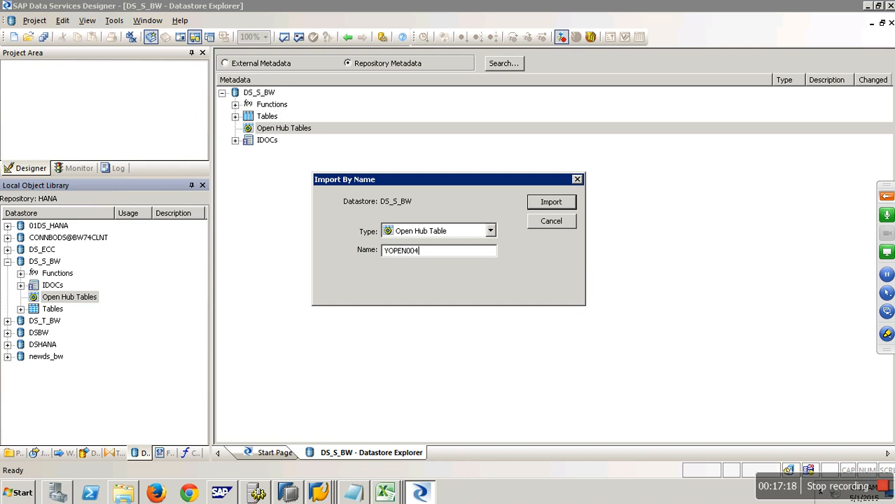
click(550, 202)
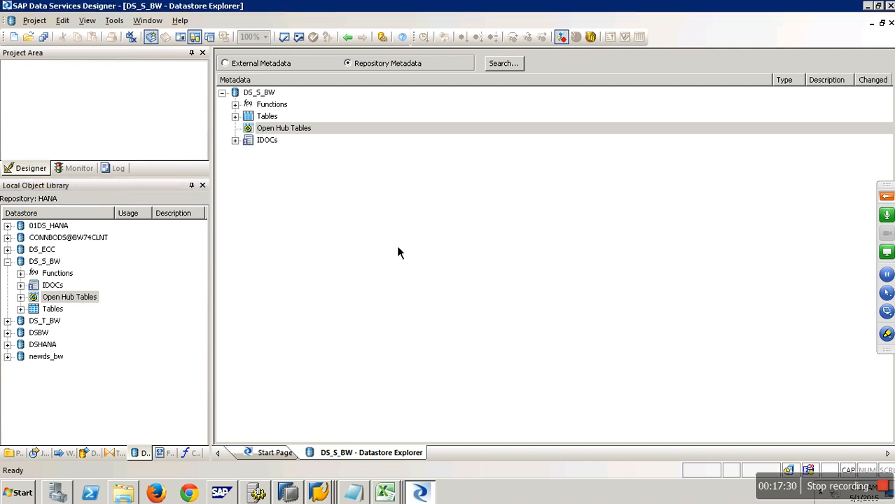
click(22, 297)
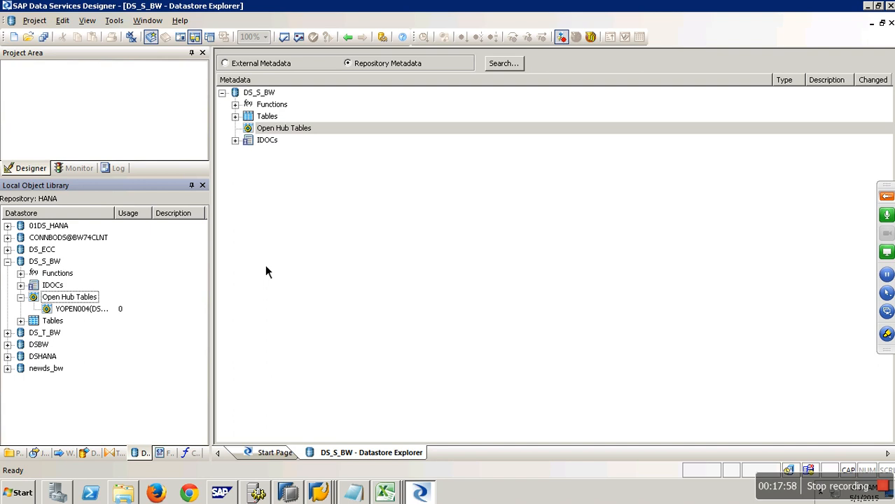
Step: Expand datastore DS_T_BW and compare its object categories with the Open Hub Tables of DS_S_BW
click(80, 310)
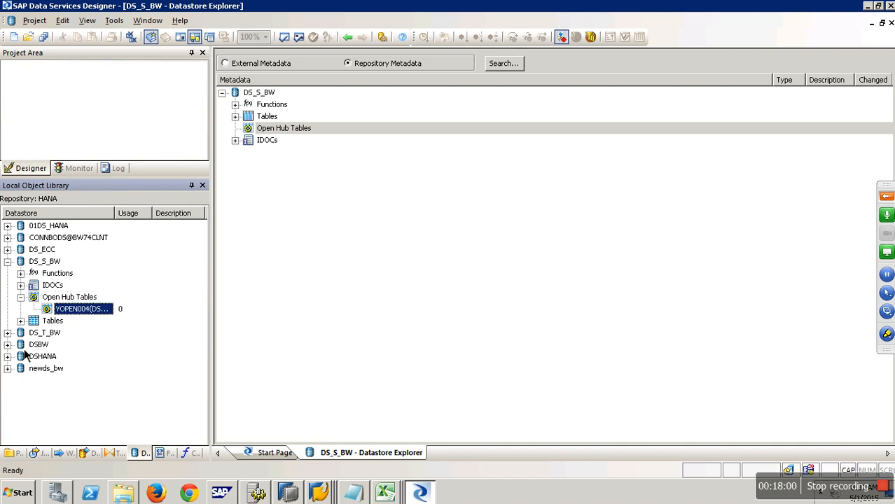
click(8, 334)
click(81, 355)
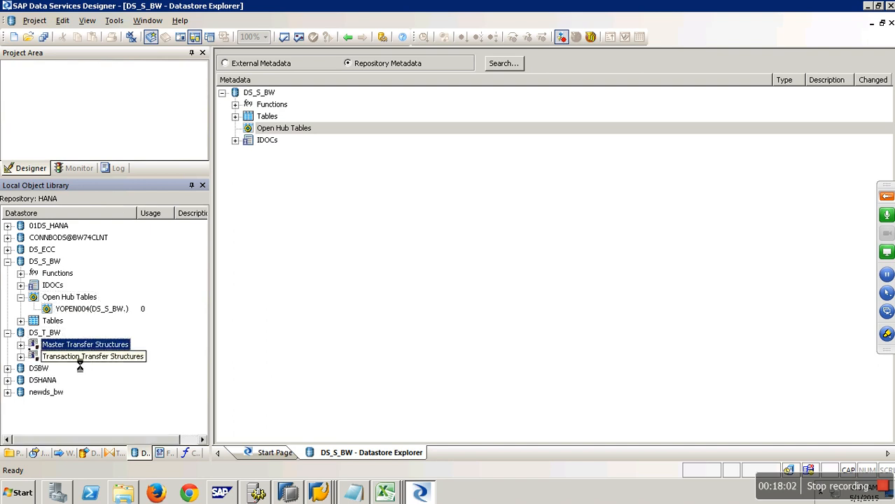
click(69, 297)
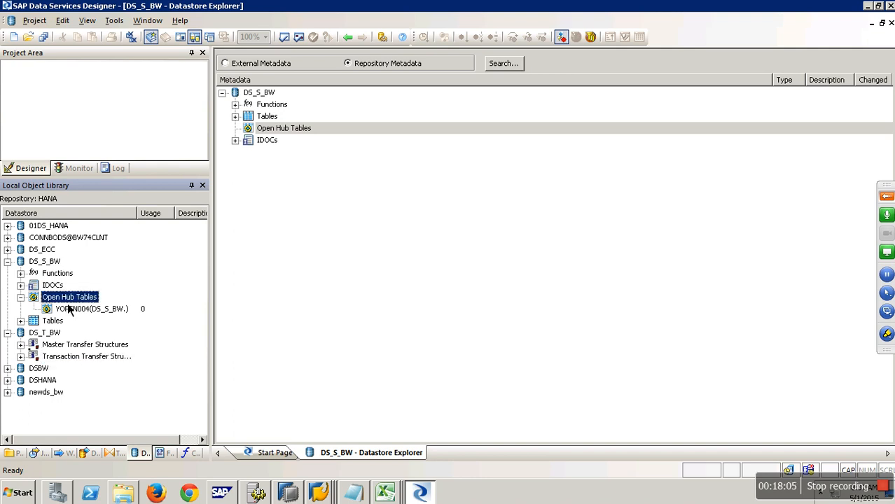
Step: Review the datastore types offered for a new datastore and cancel its creation
right_click(152, 279)
click(190, 58)
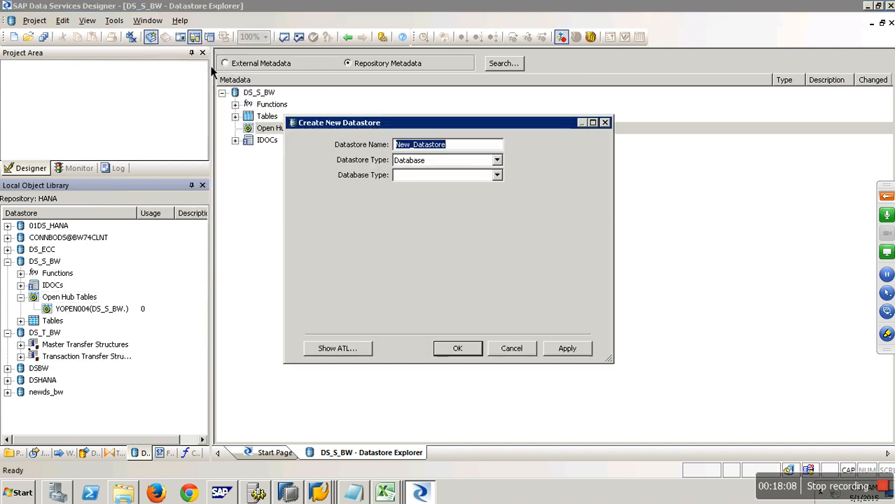
click(462, 165)
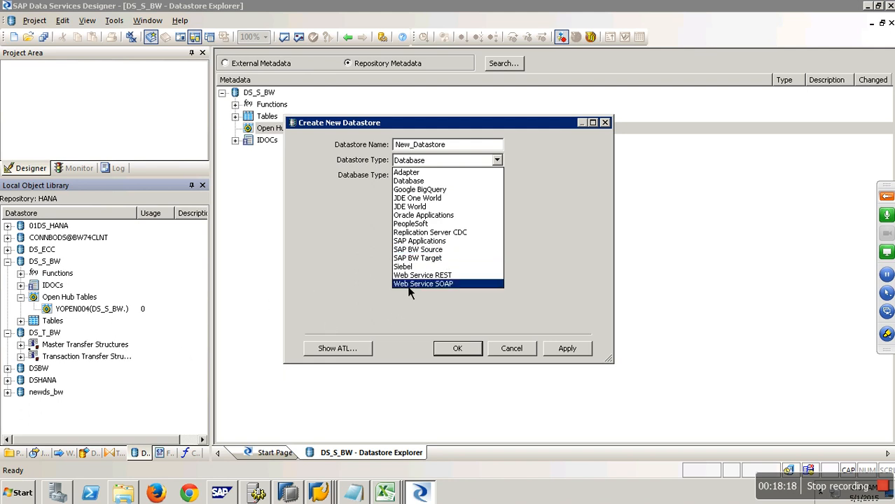
click(527, 349)
click(524, 352)
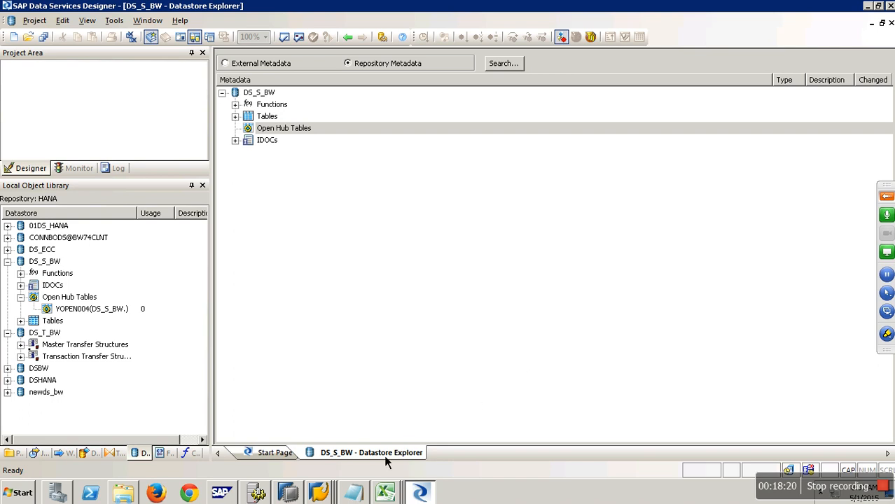